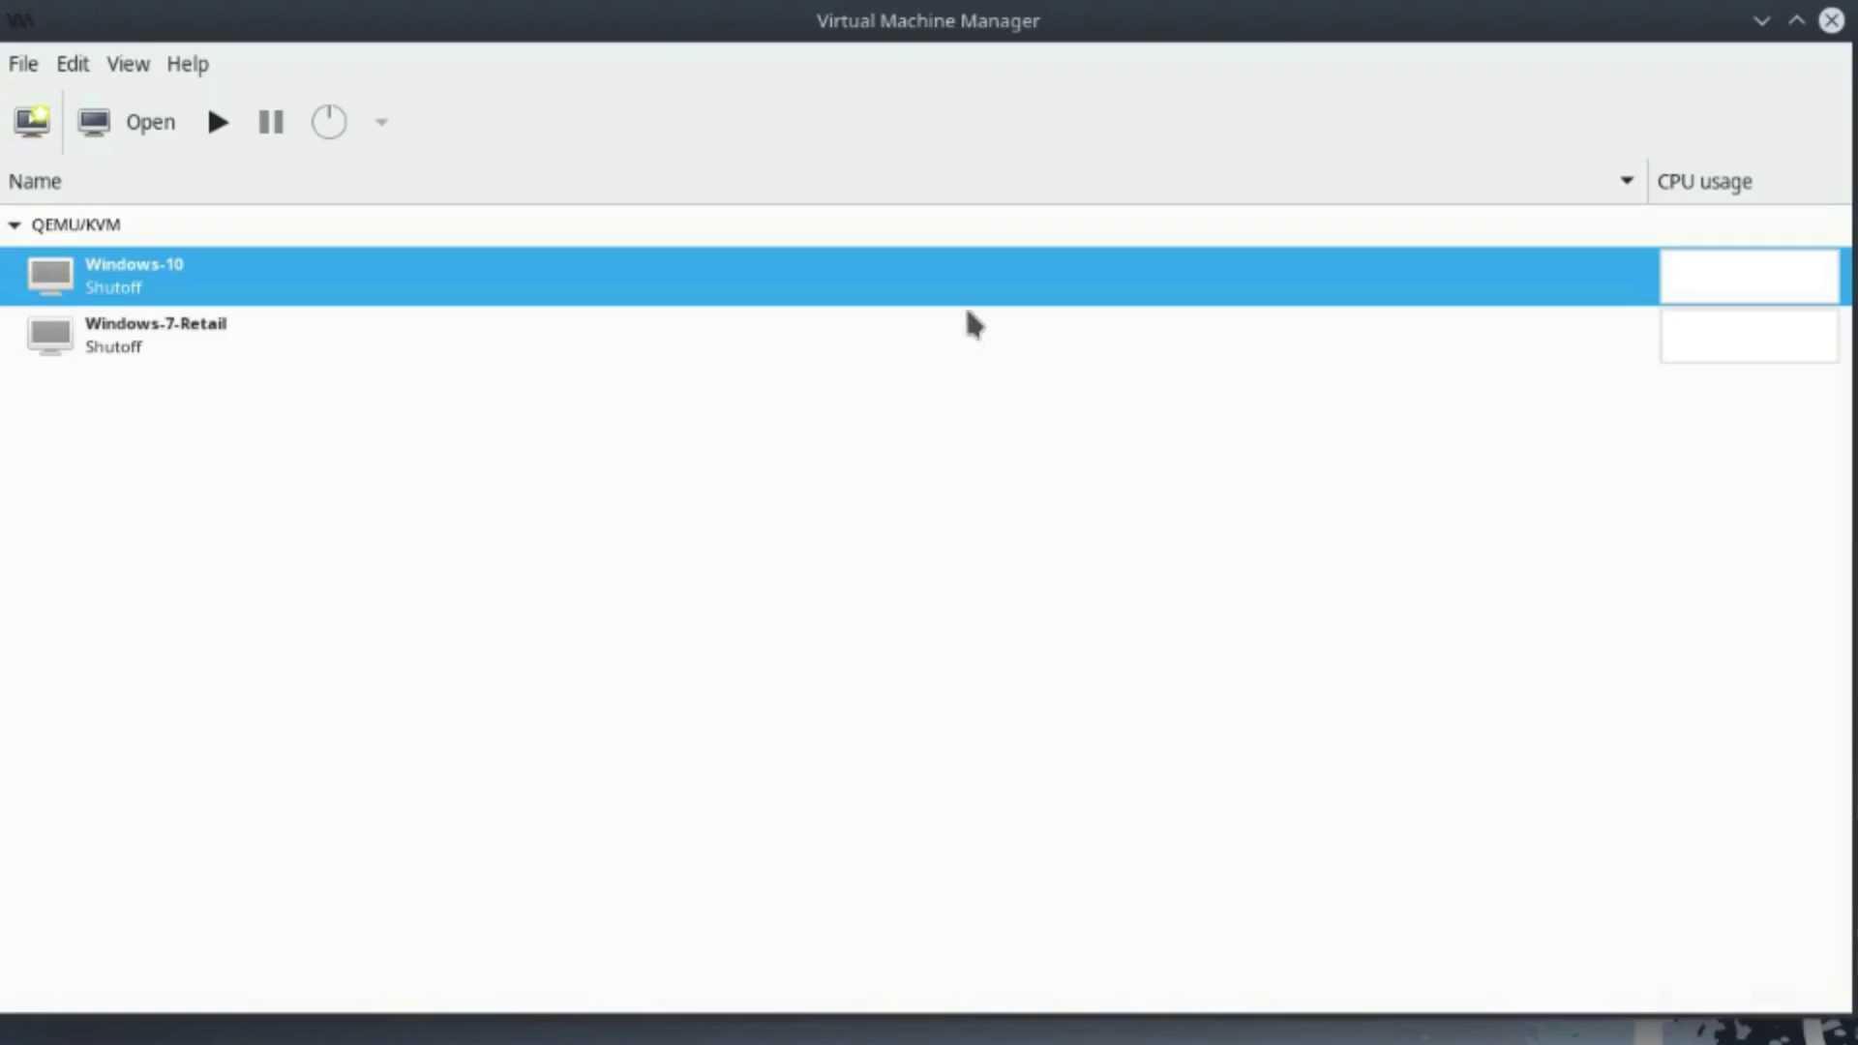
Start a new VM from local install media using the Win10_pro_1809 ISO from the recent-media list
click(32, 123)
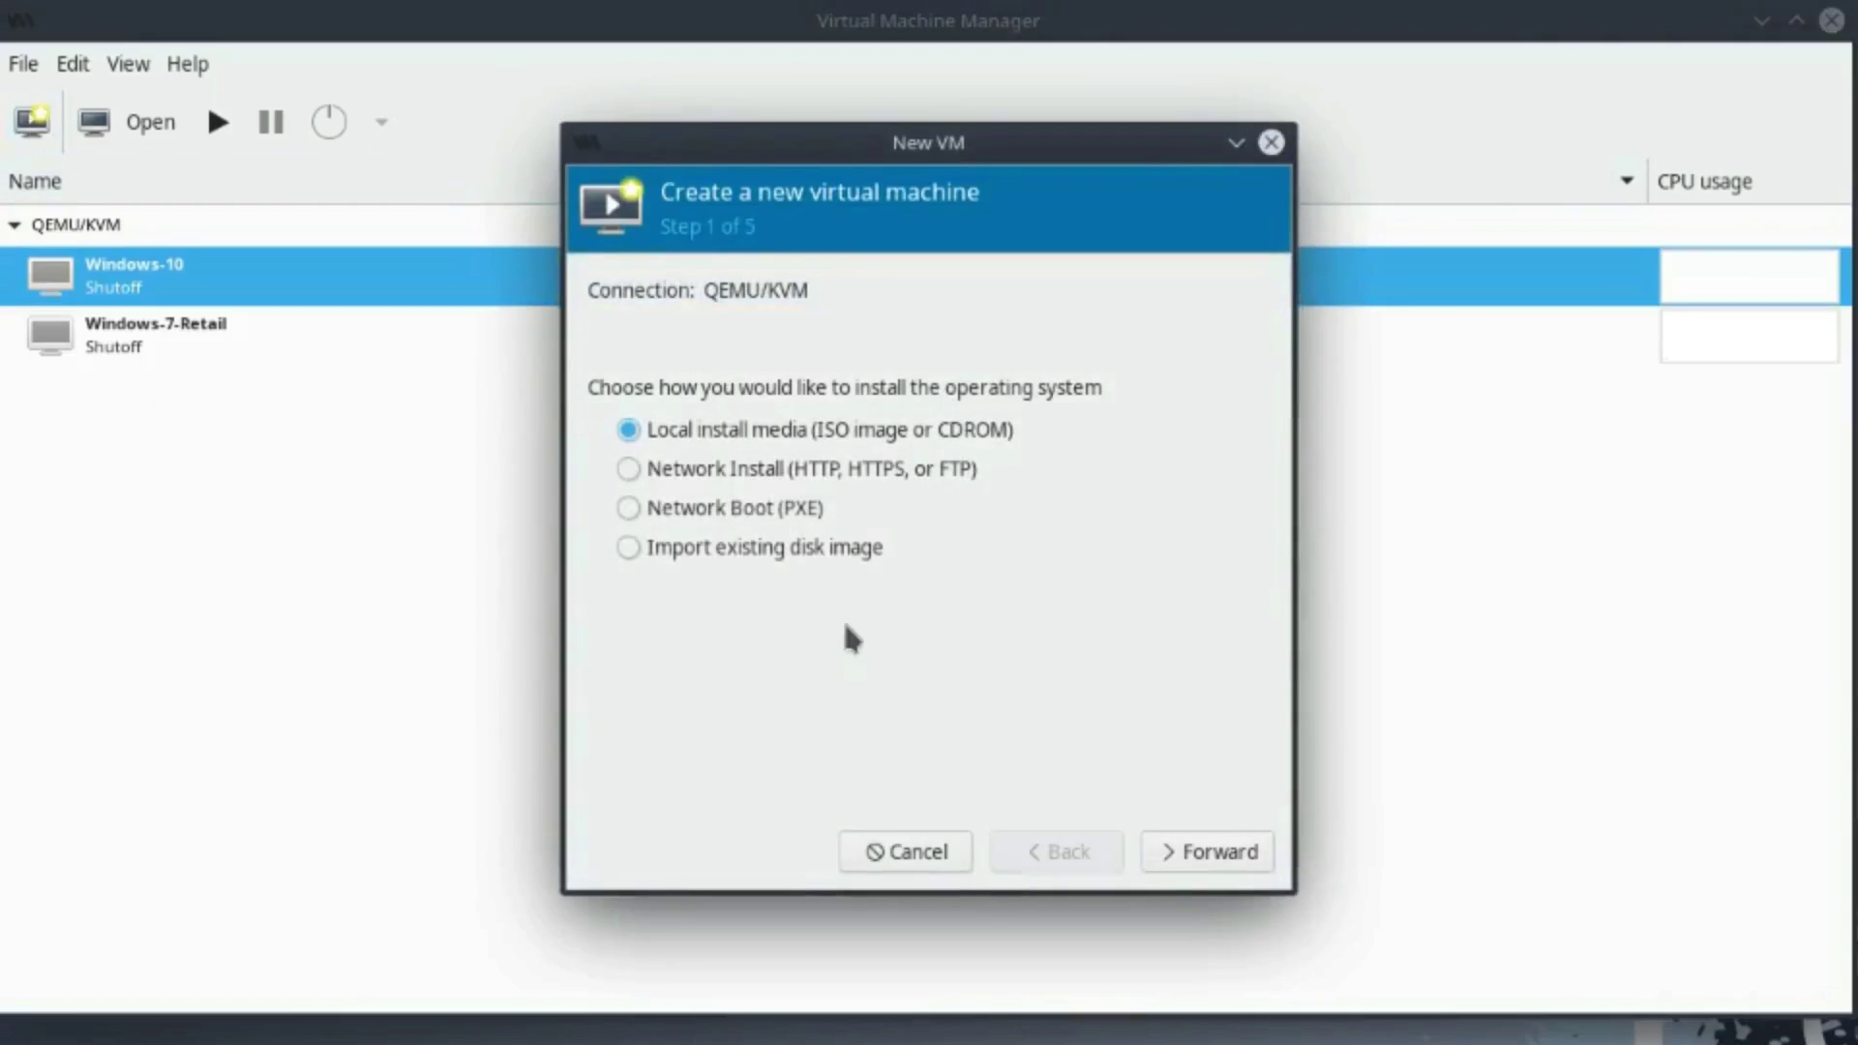
click(1236, 850)
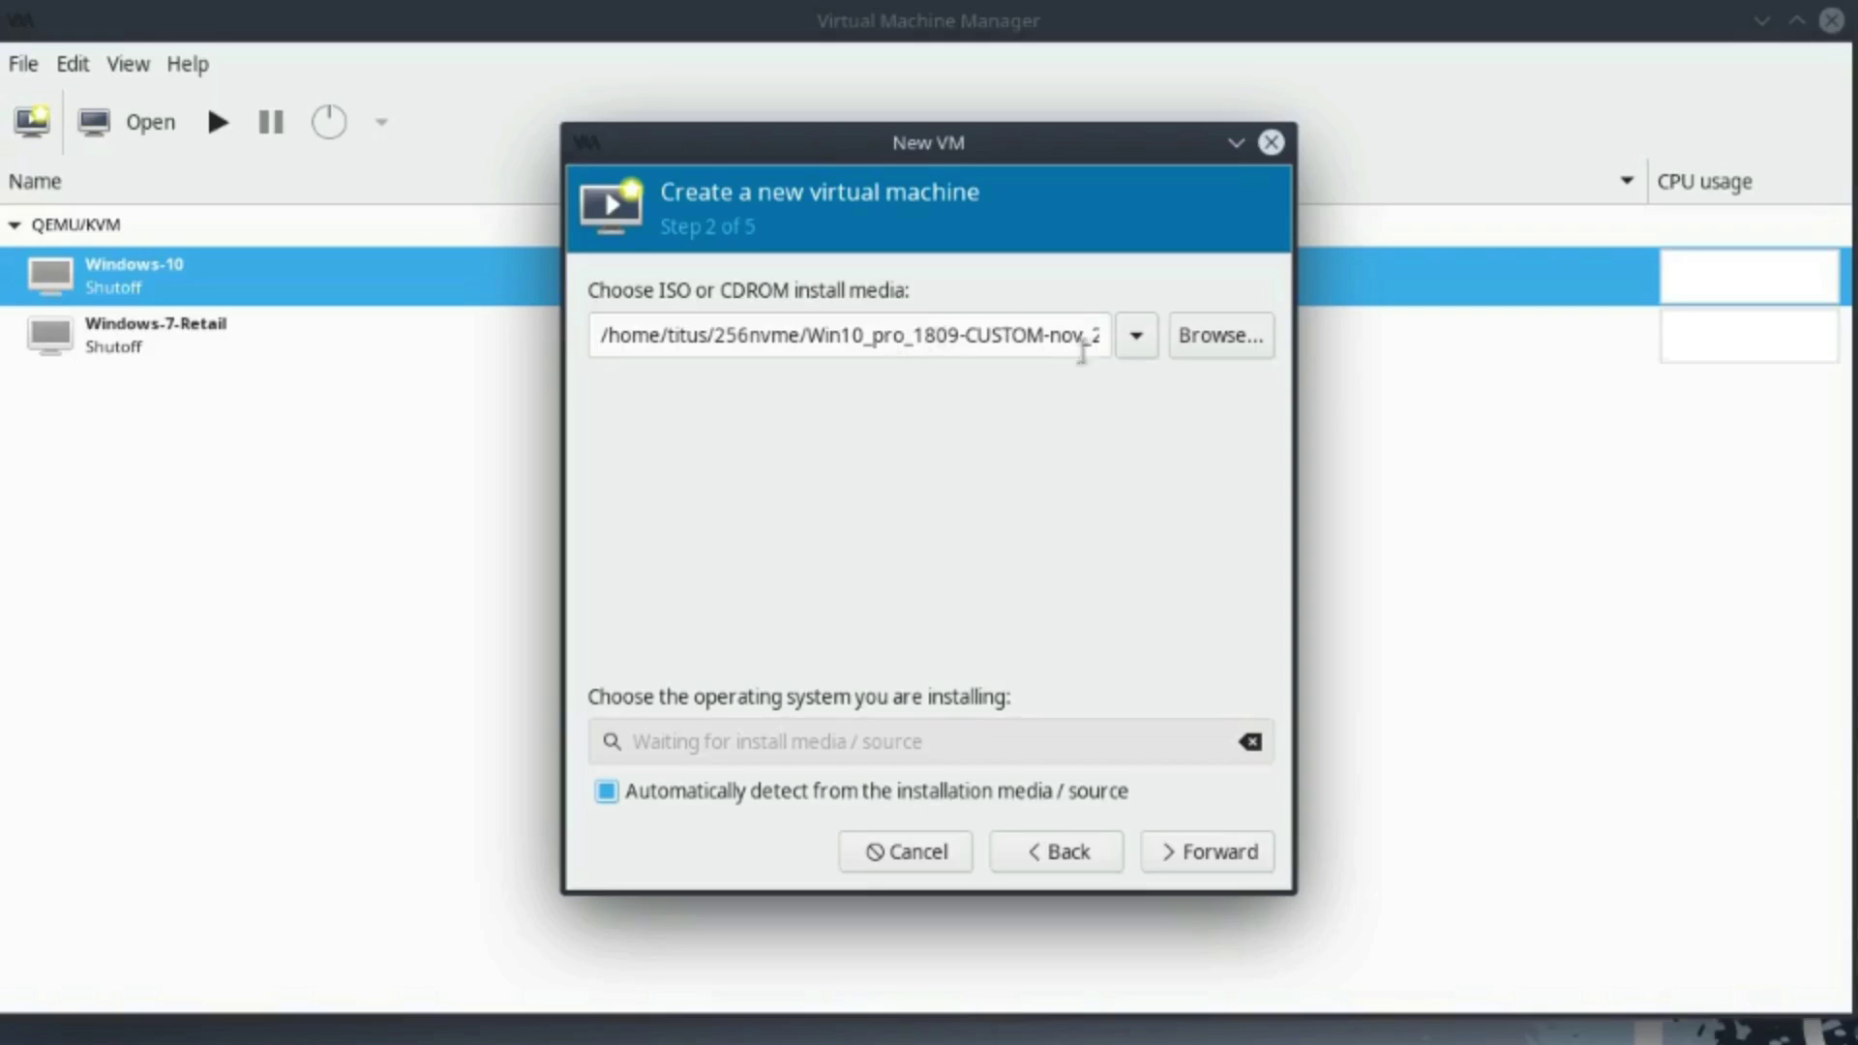
click(1217, 337)
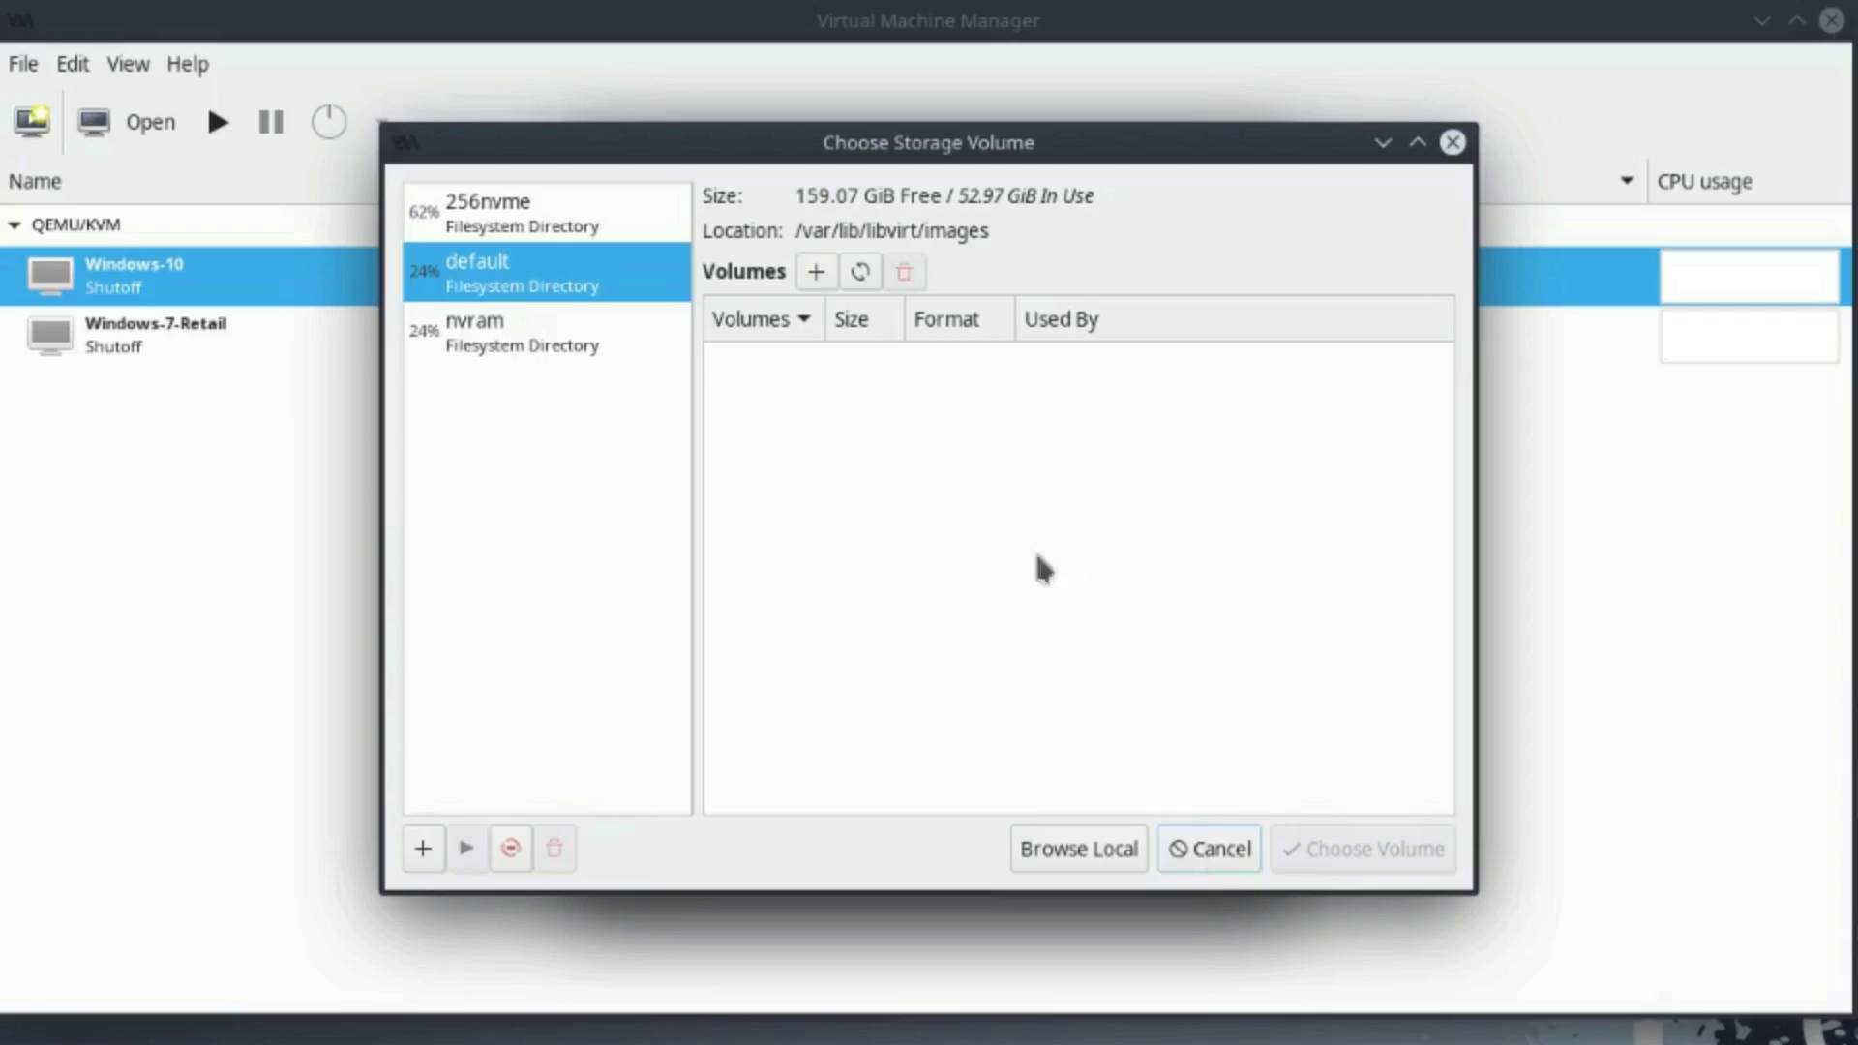
click(504, 221)
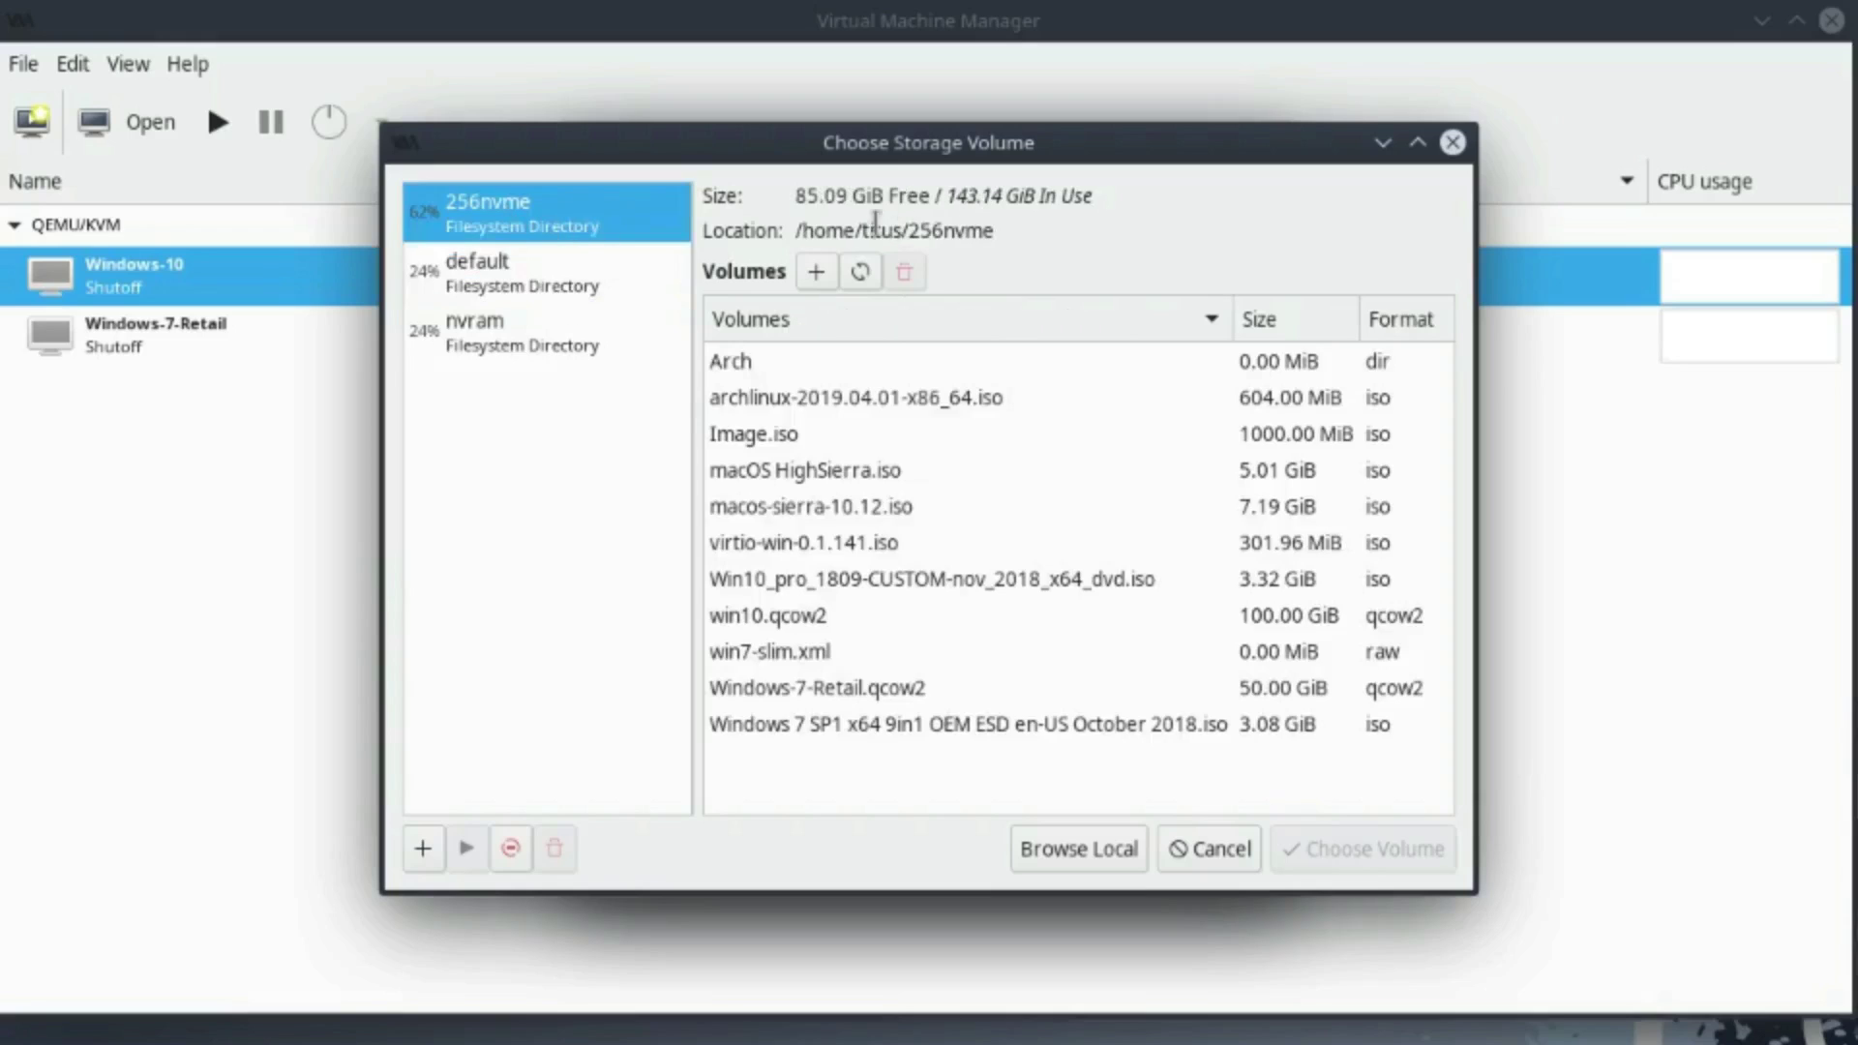
drag(843, 231, 991, 226)
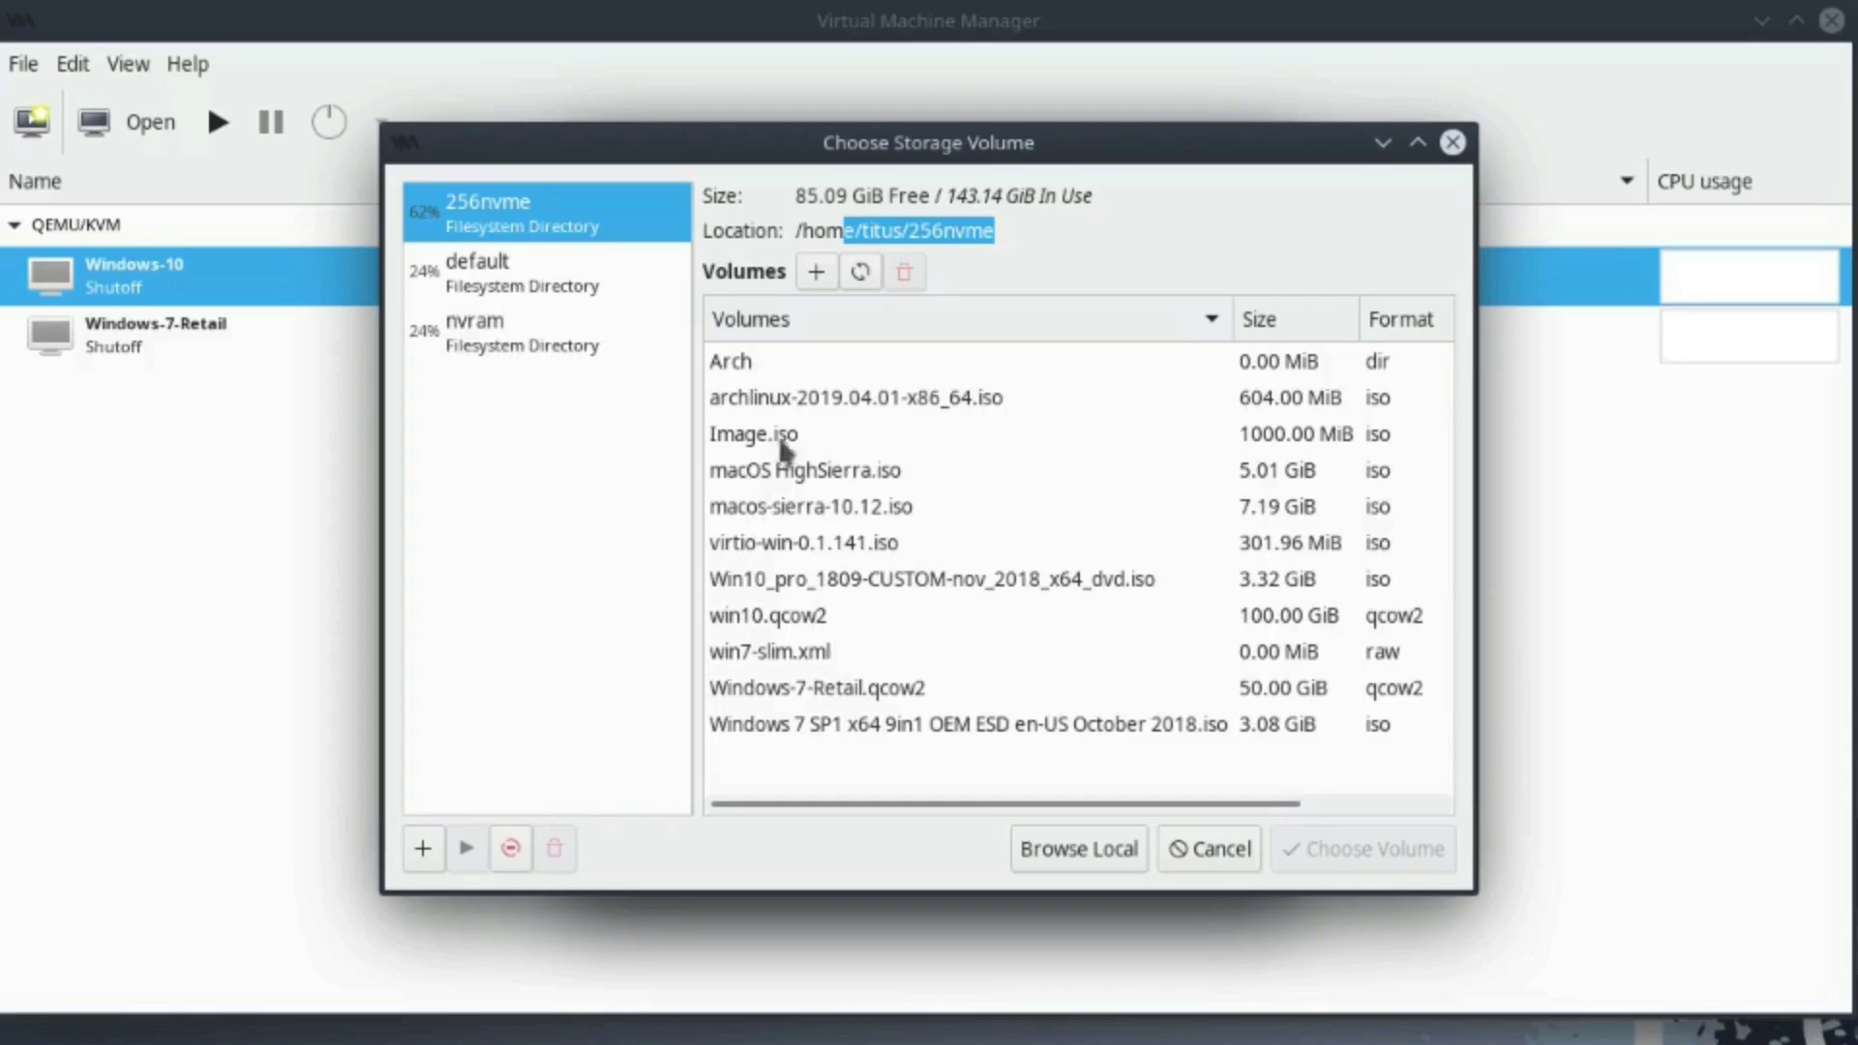
click(1209, 848)
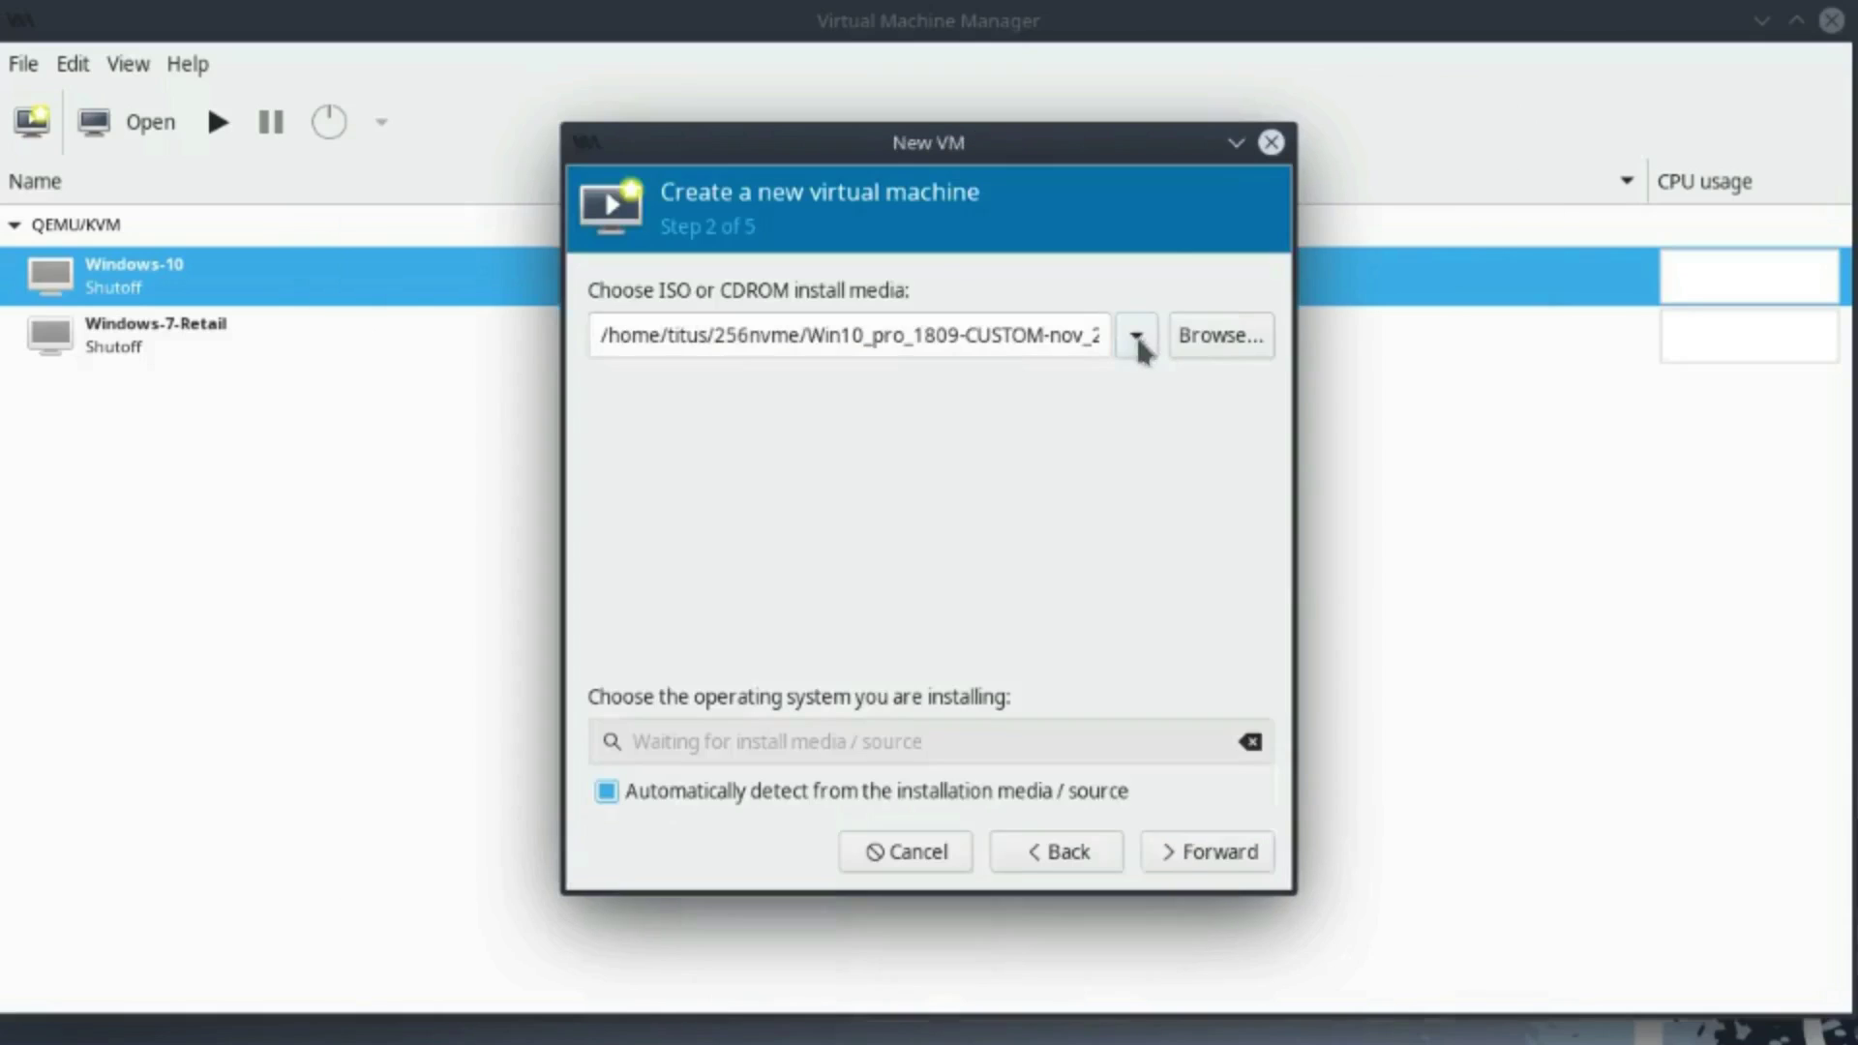
click(1136, 335)
click(986, 561)
Keep 4096 MiB memory and 2 CPUs, and set the disk size to 50 GiB
click(1215, 865)
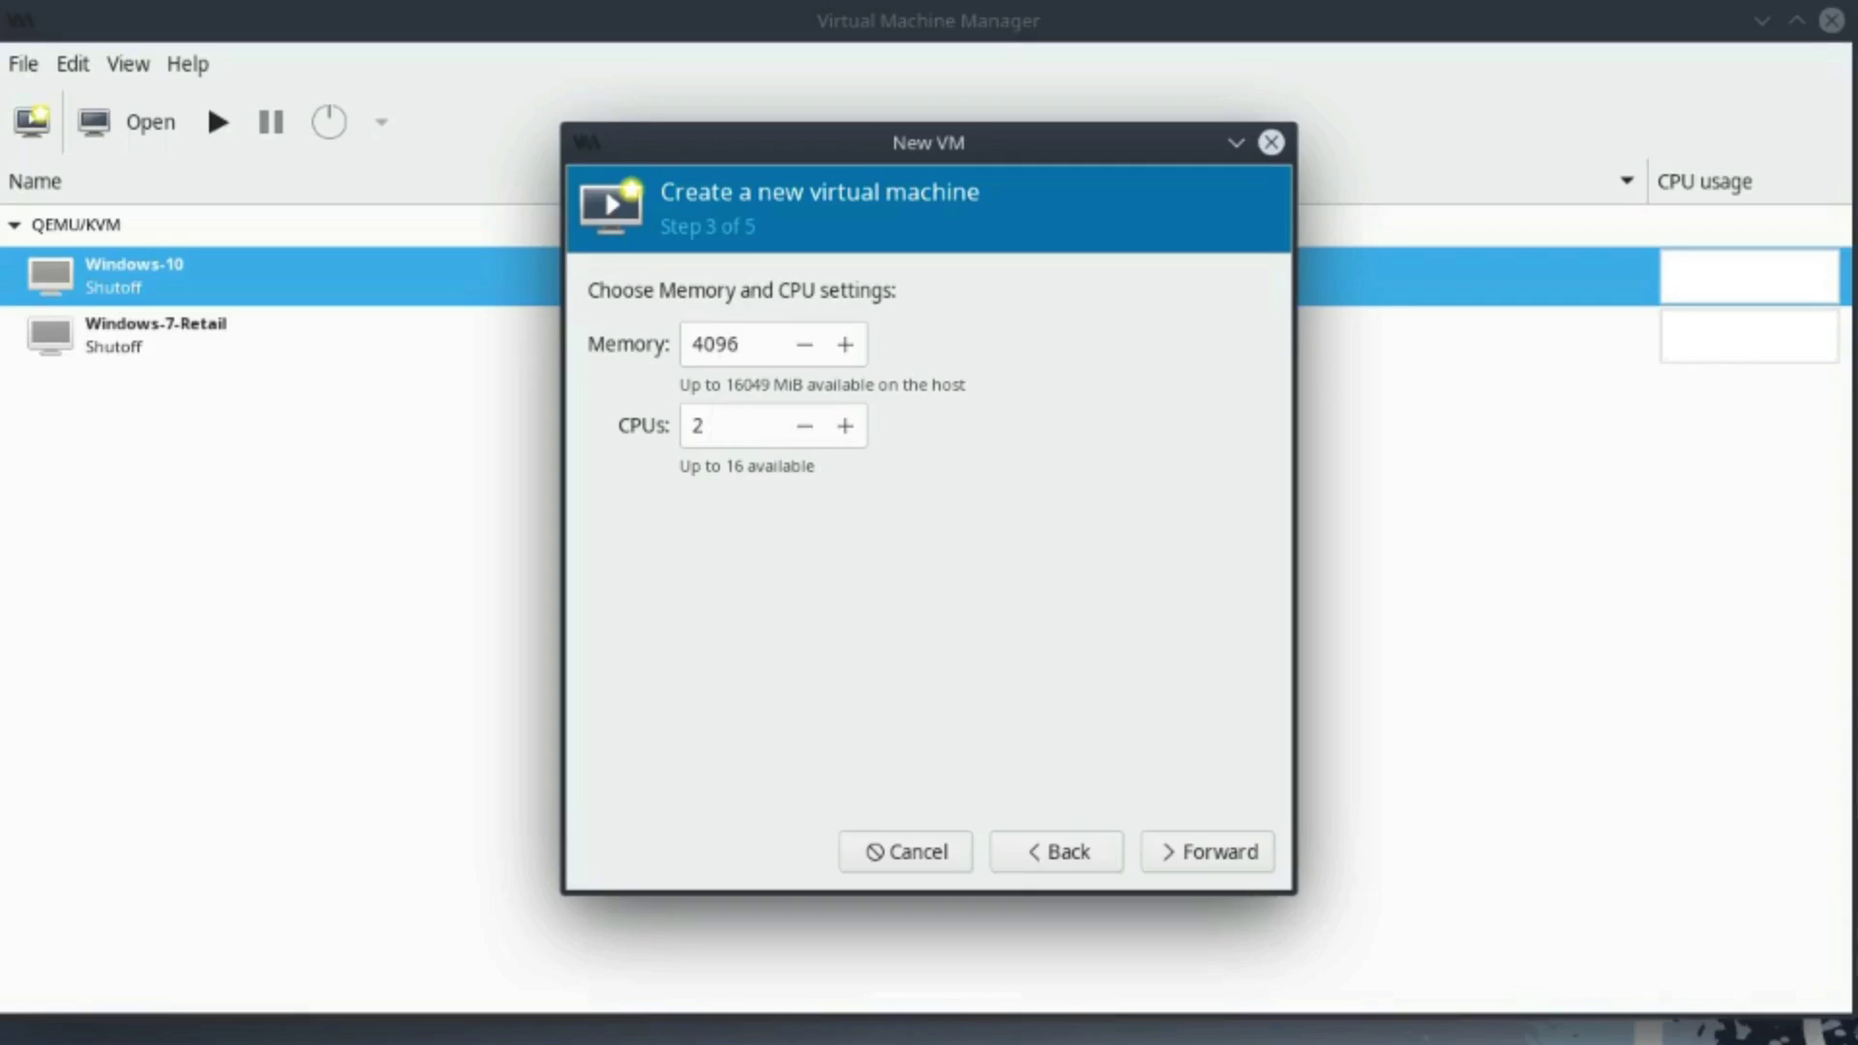
click(1227, 850)
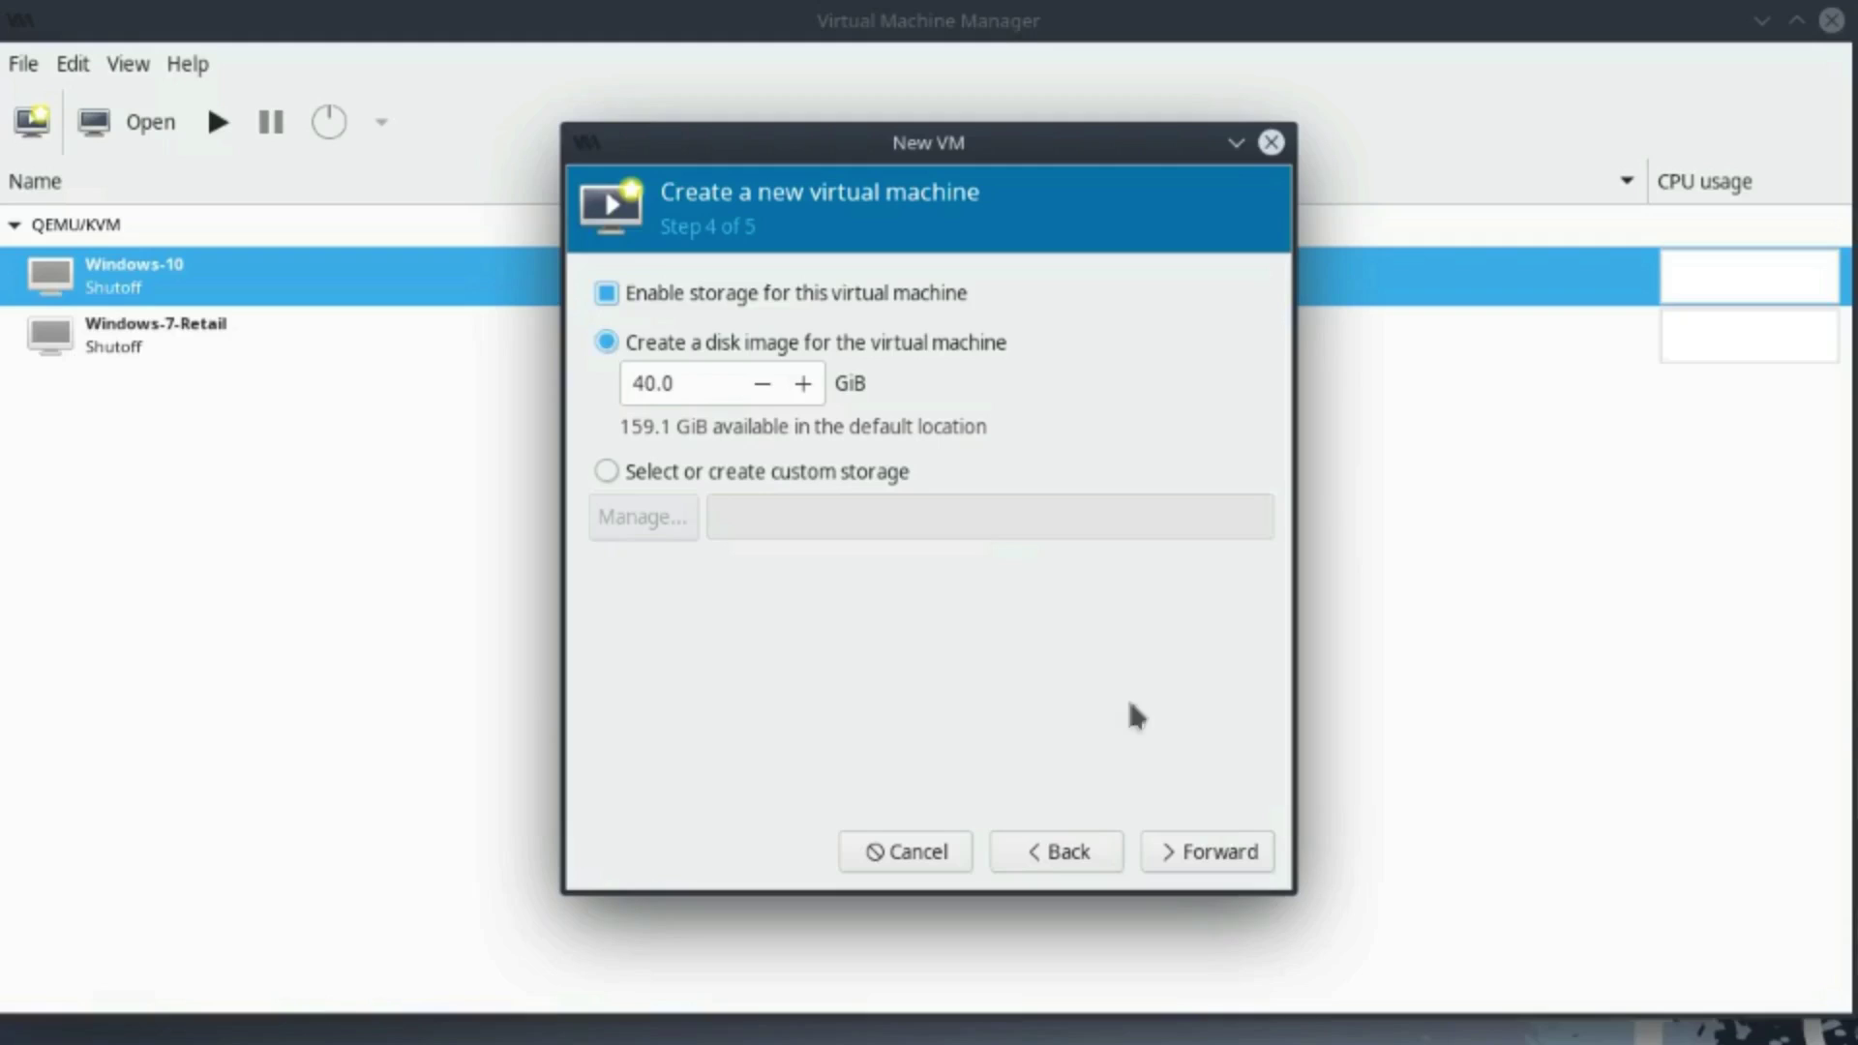
drag(644, 383, 602, 394)
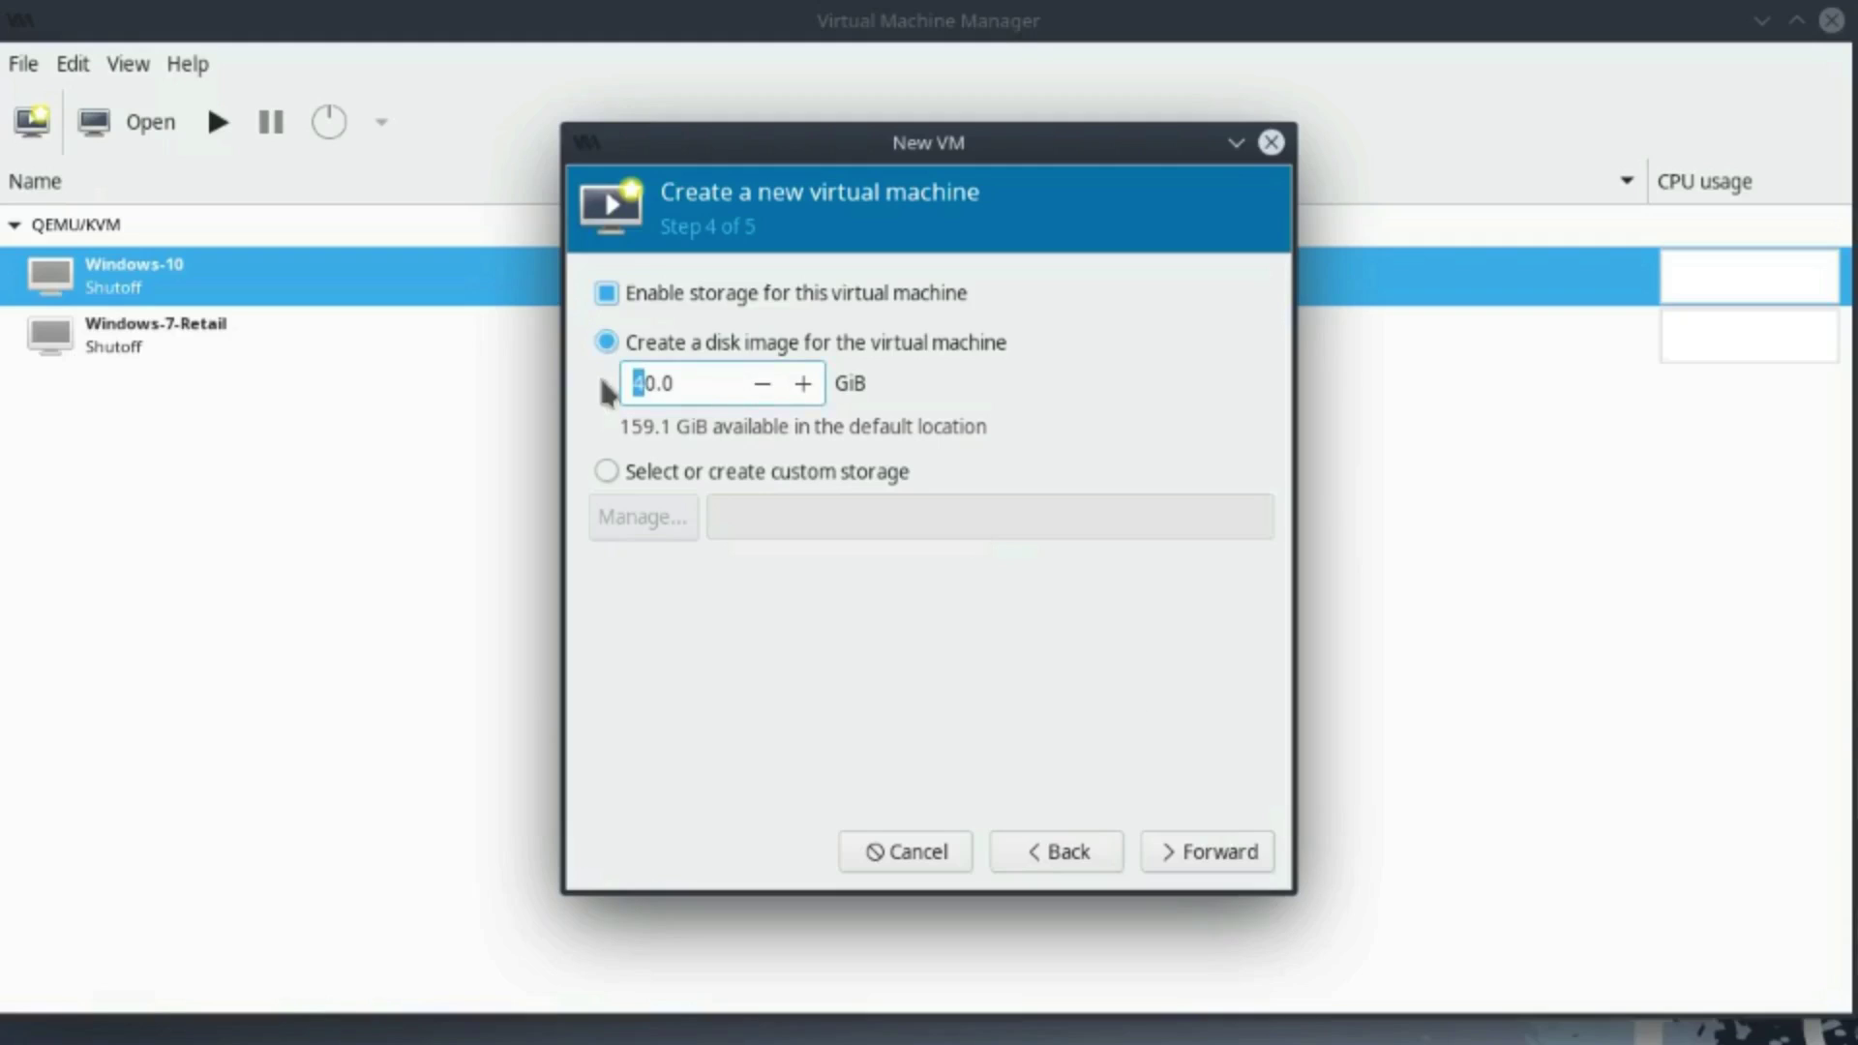
text(5)
Finish the wizard with 'Customize configuration before install' enabled
click(1248, 854)
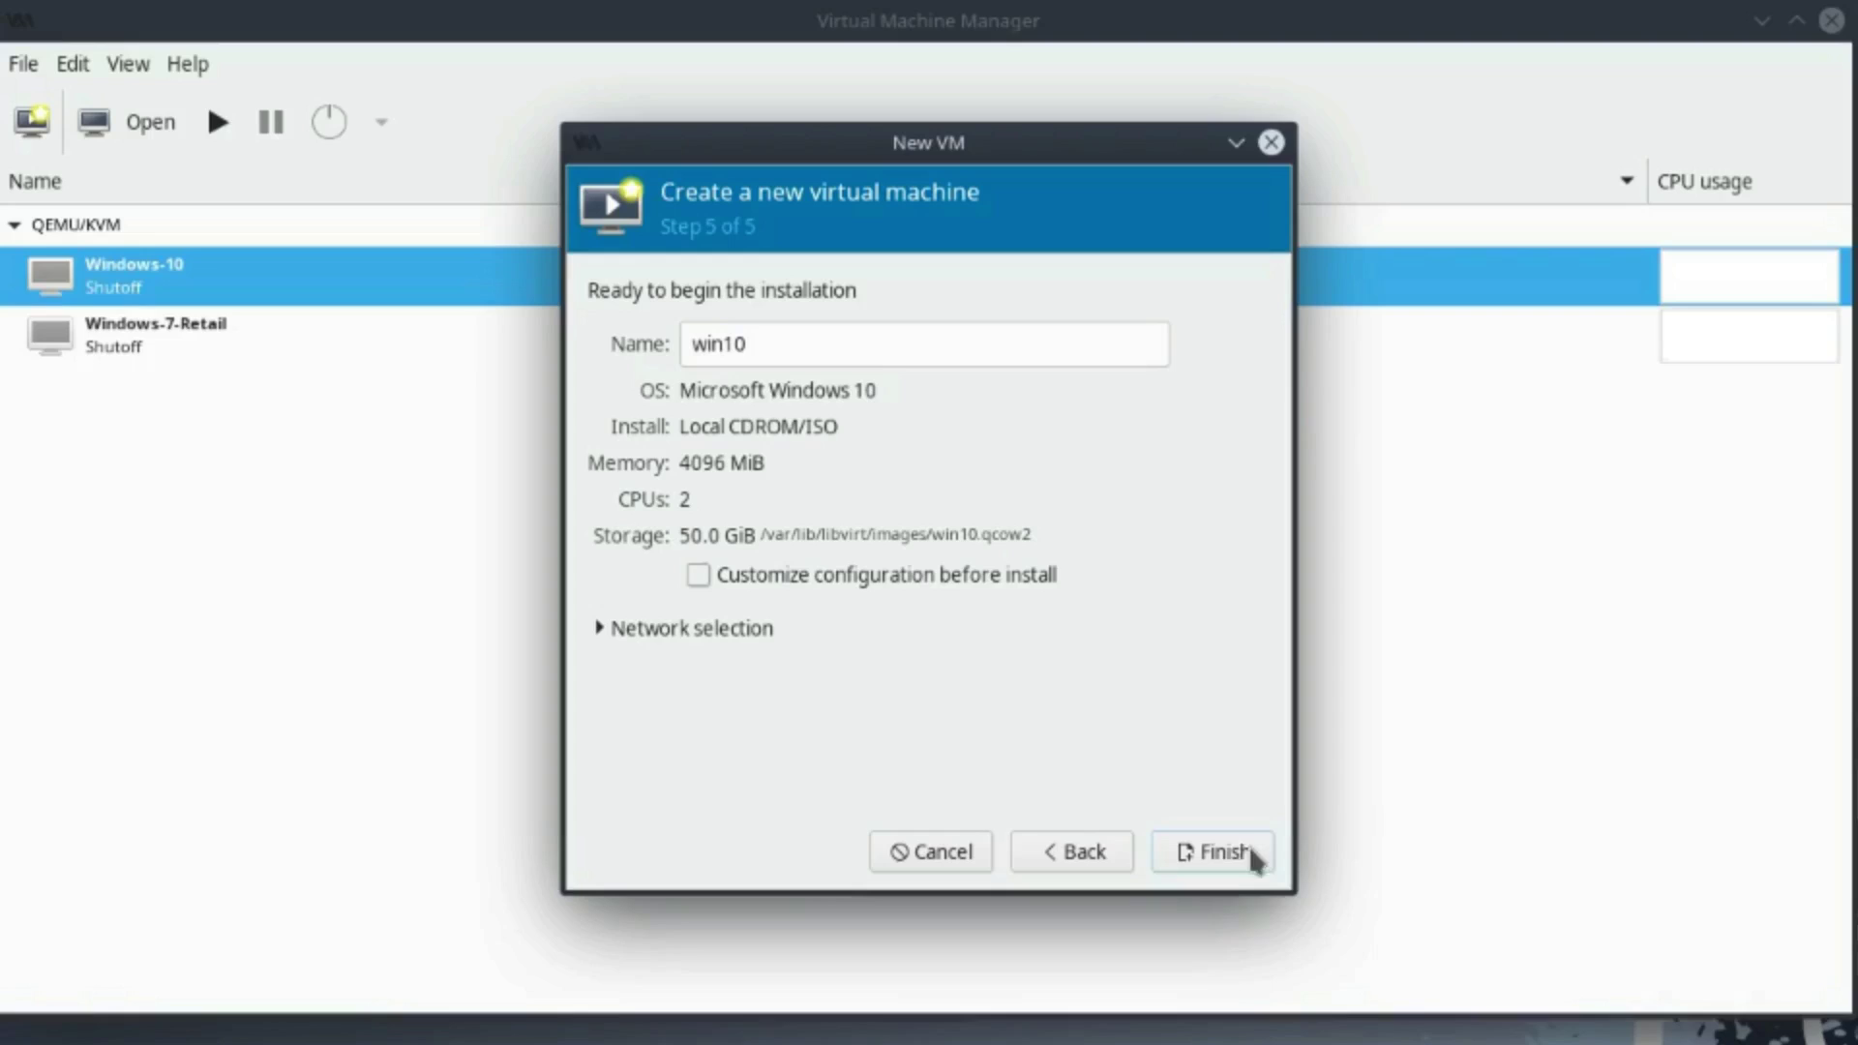
click(764, 576)
click(606, 631)
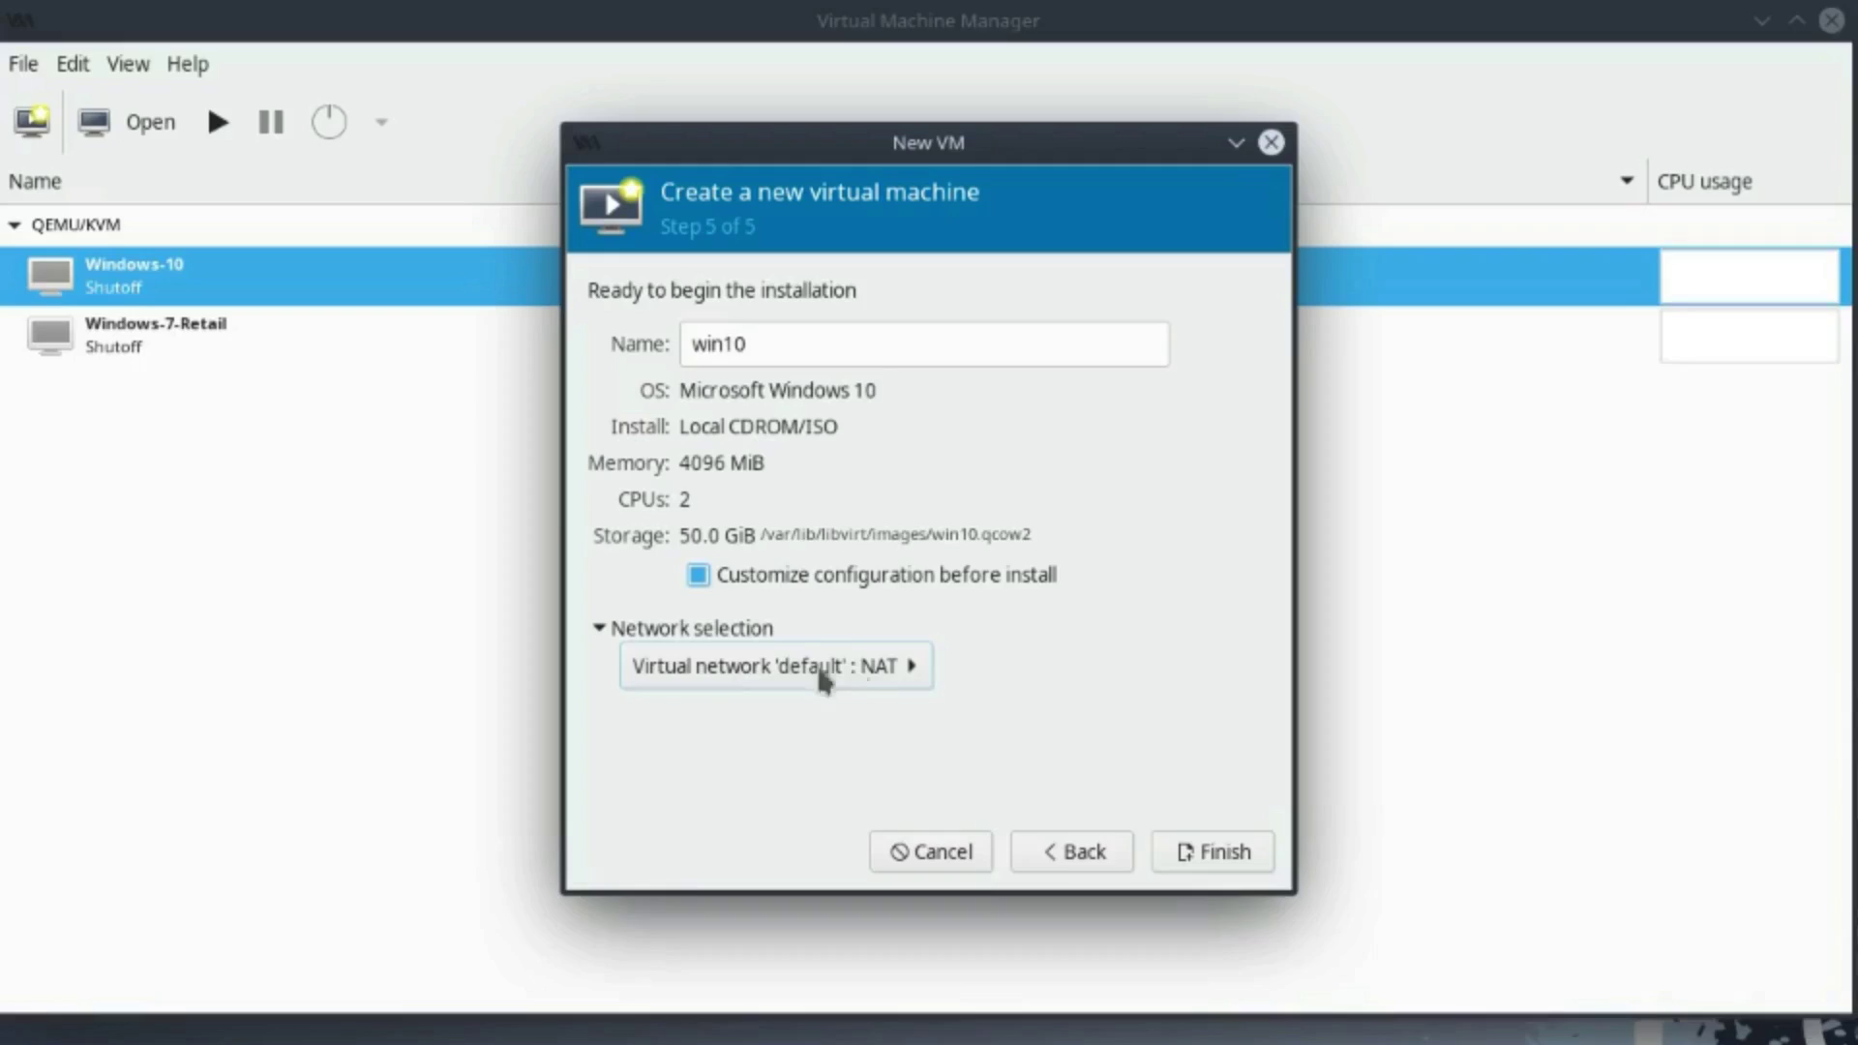
click(1225, 853)
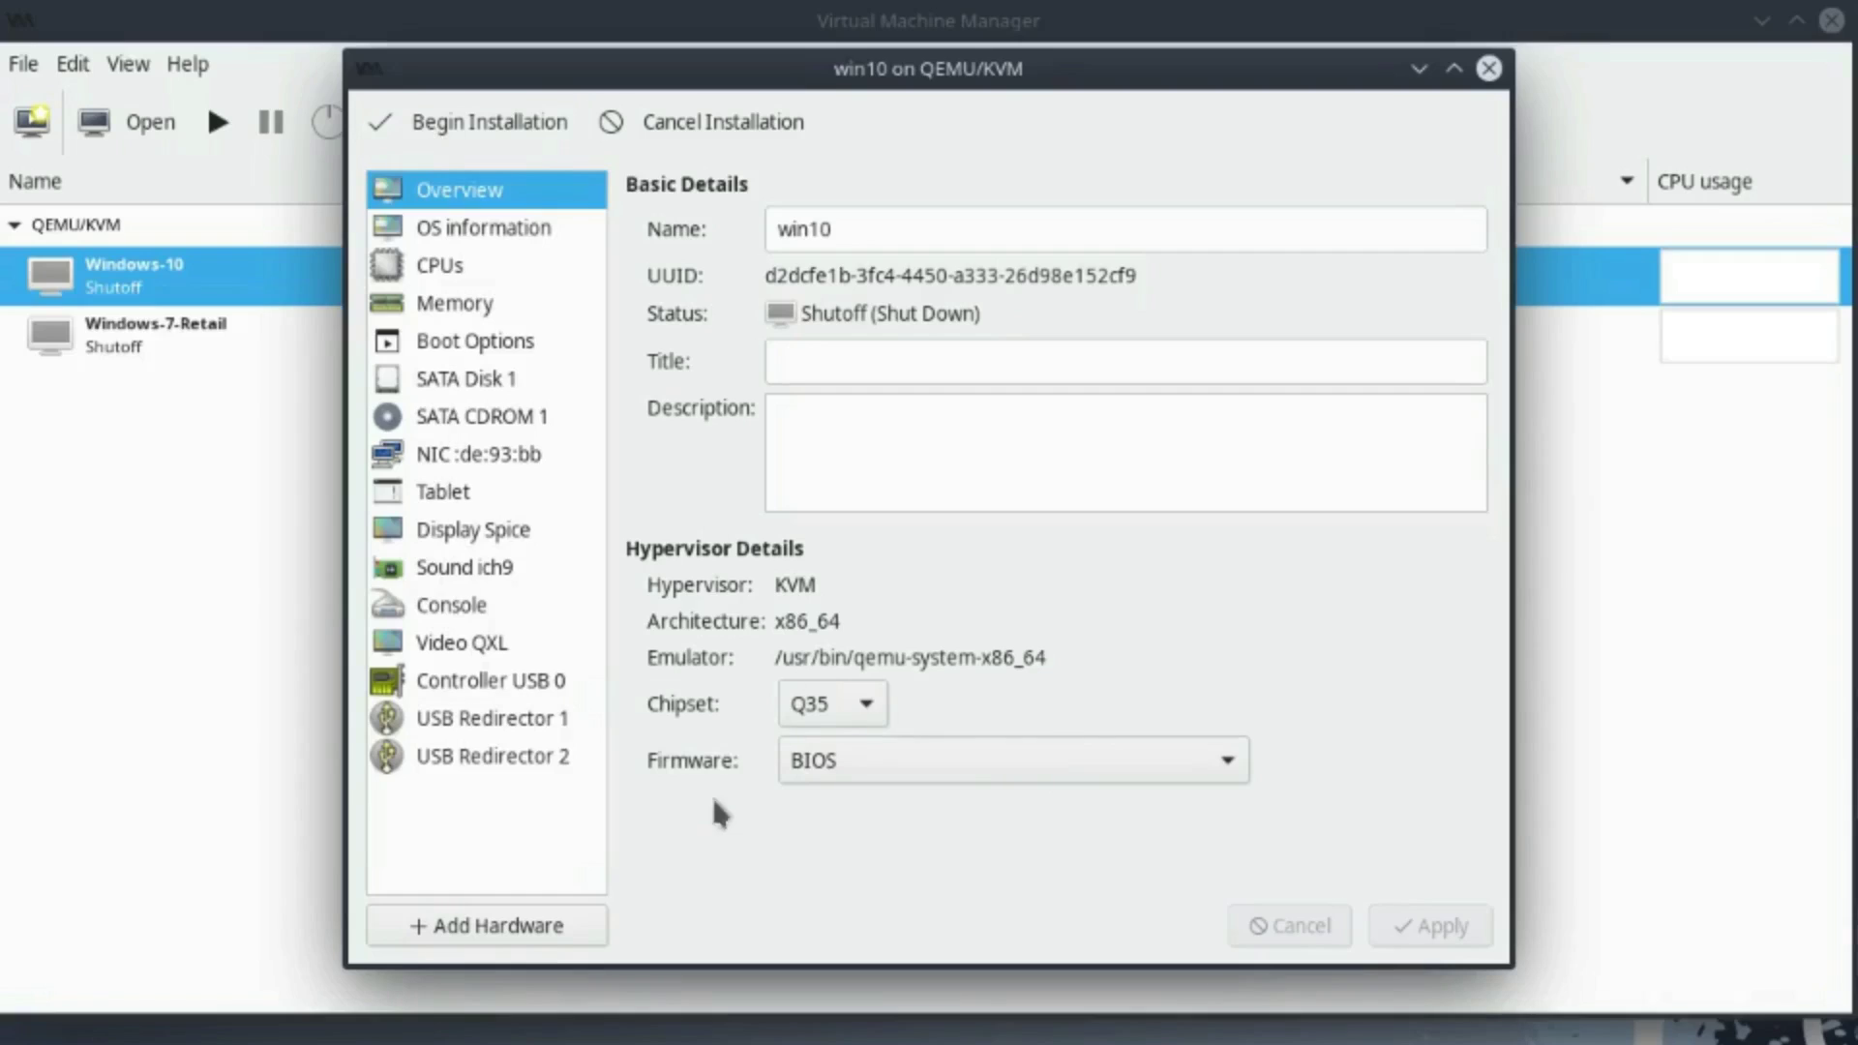
Switch the VM firmware to UEFI x86_64 OVMF_CODE.fd and apply
click(1221, 764)
click(1126, 801)
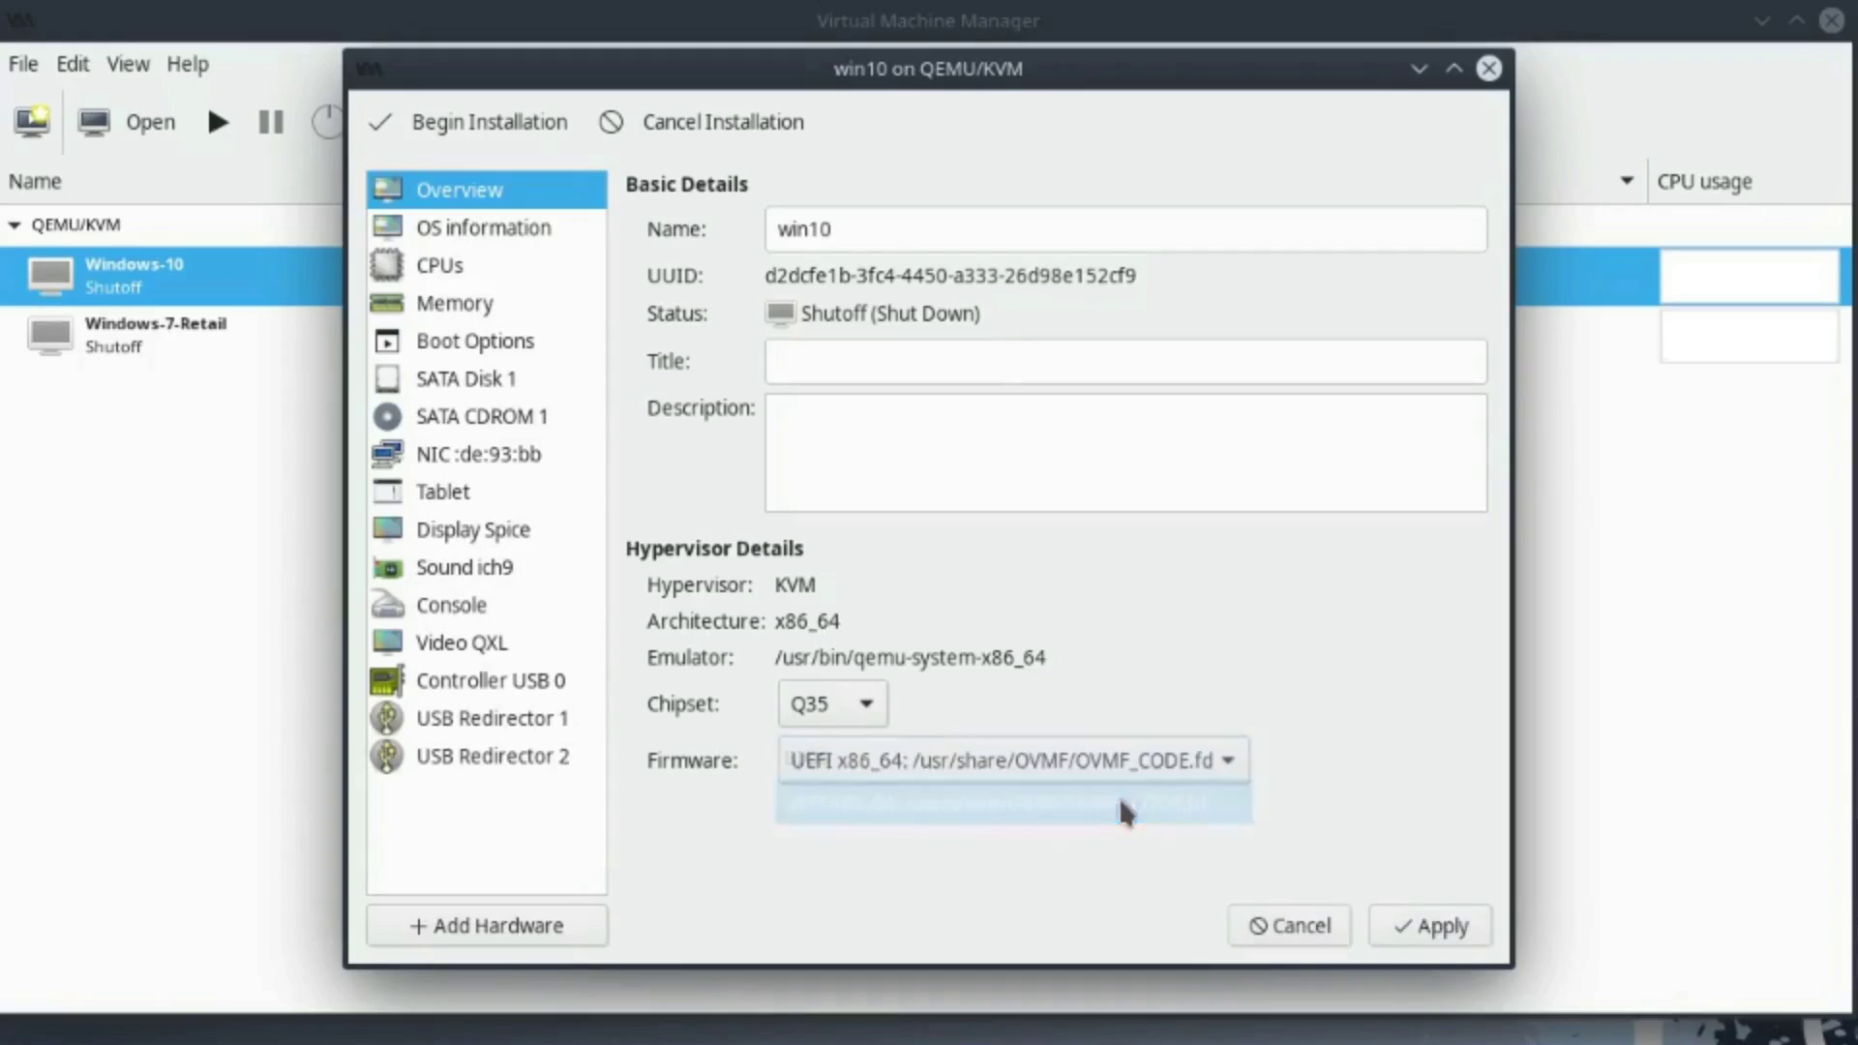
click(1457, 935)
Manually set CPU topology to 1 socket and 4 cores, and raise current vCPU allocation to 4
click(440, 266)
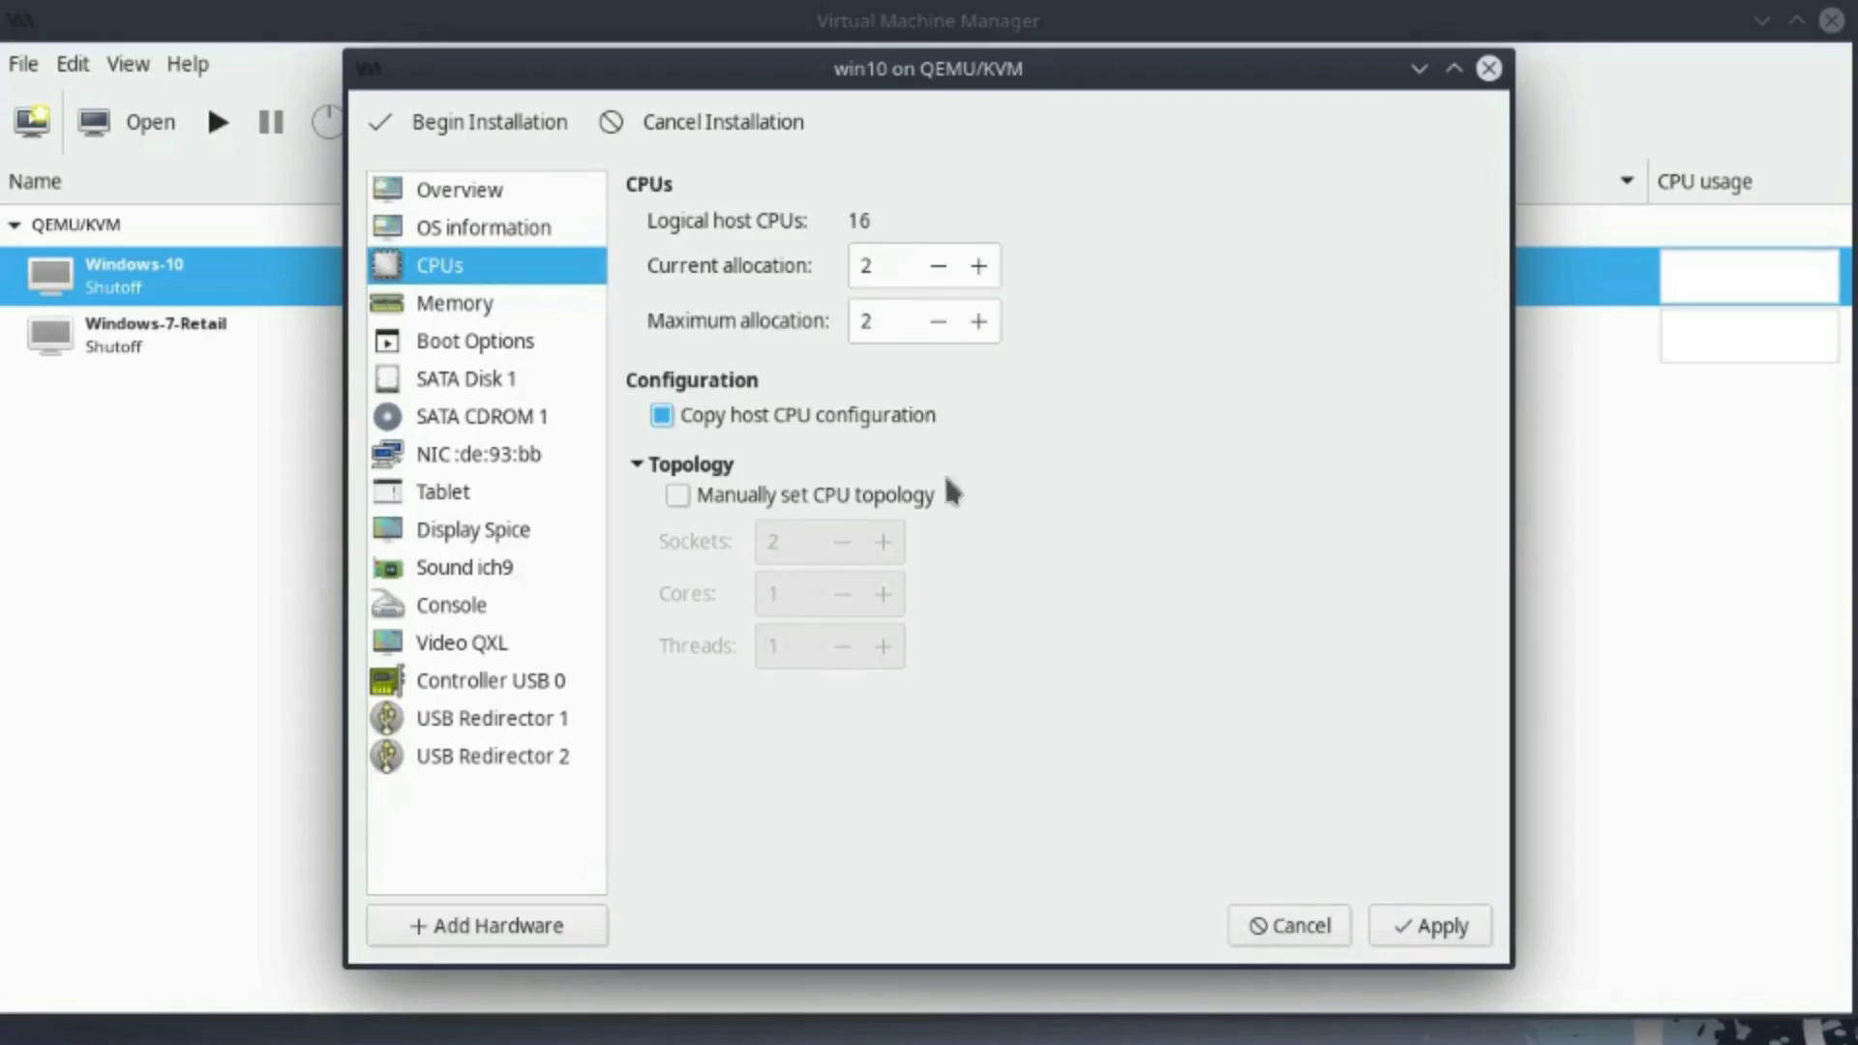
click(677, 496)
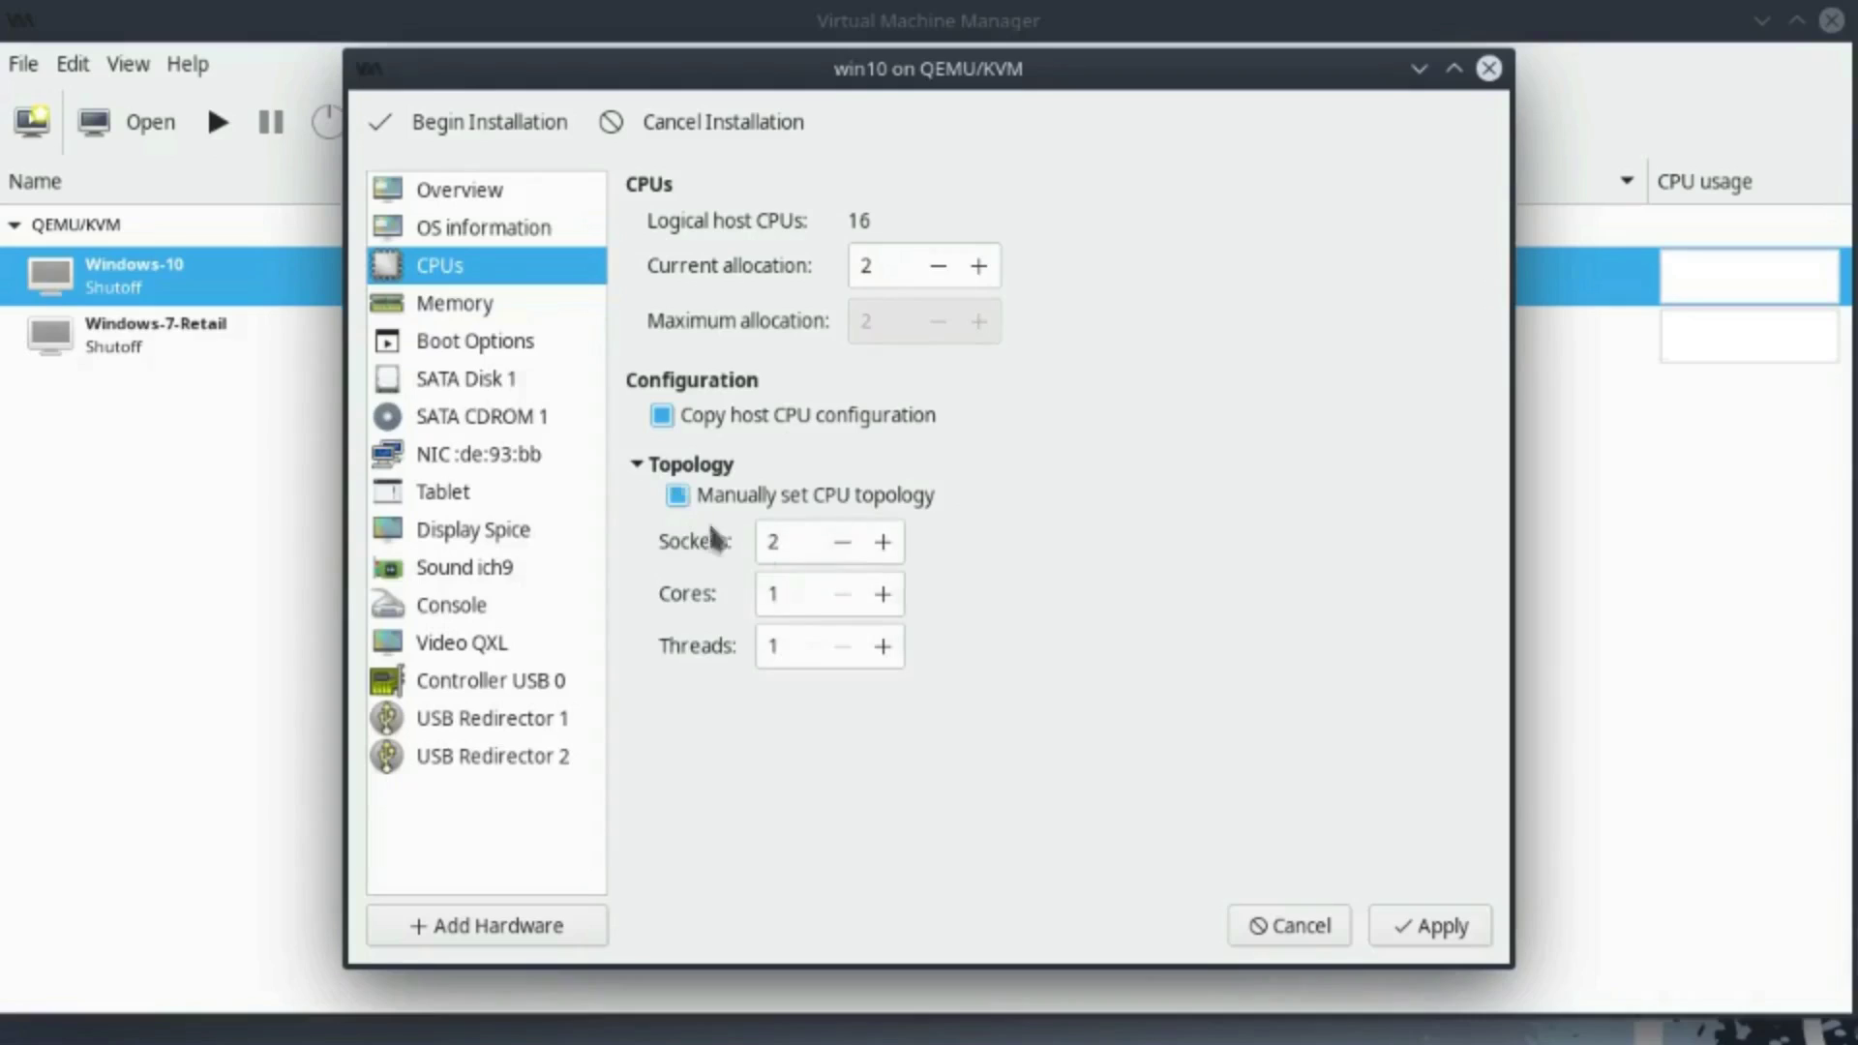
click(843, 543)
click(883, 594)
click(883, 594)
click(882, 594)
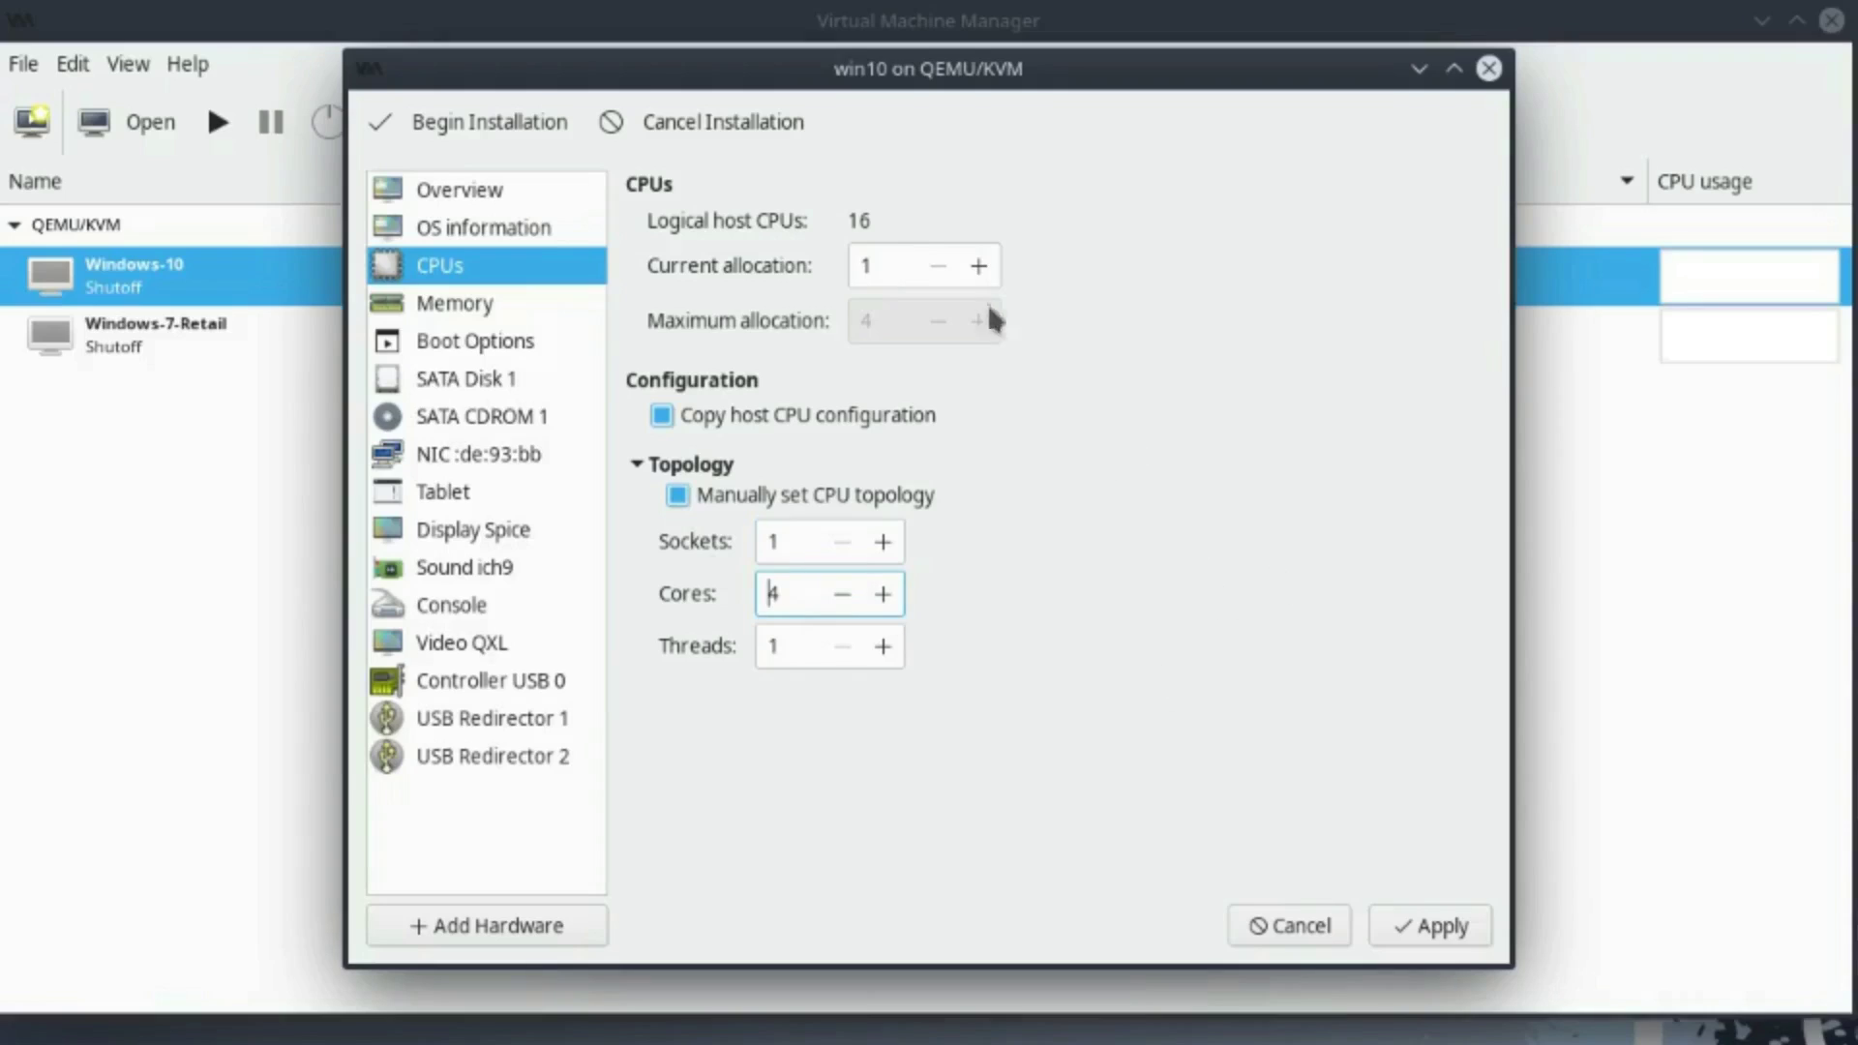
click(978, 265)
click(978, 266)
click(978, 265)
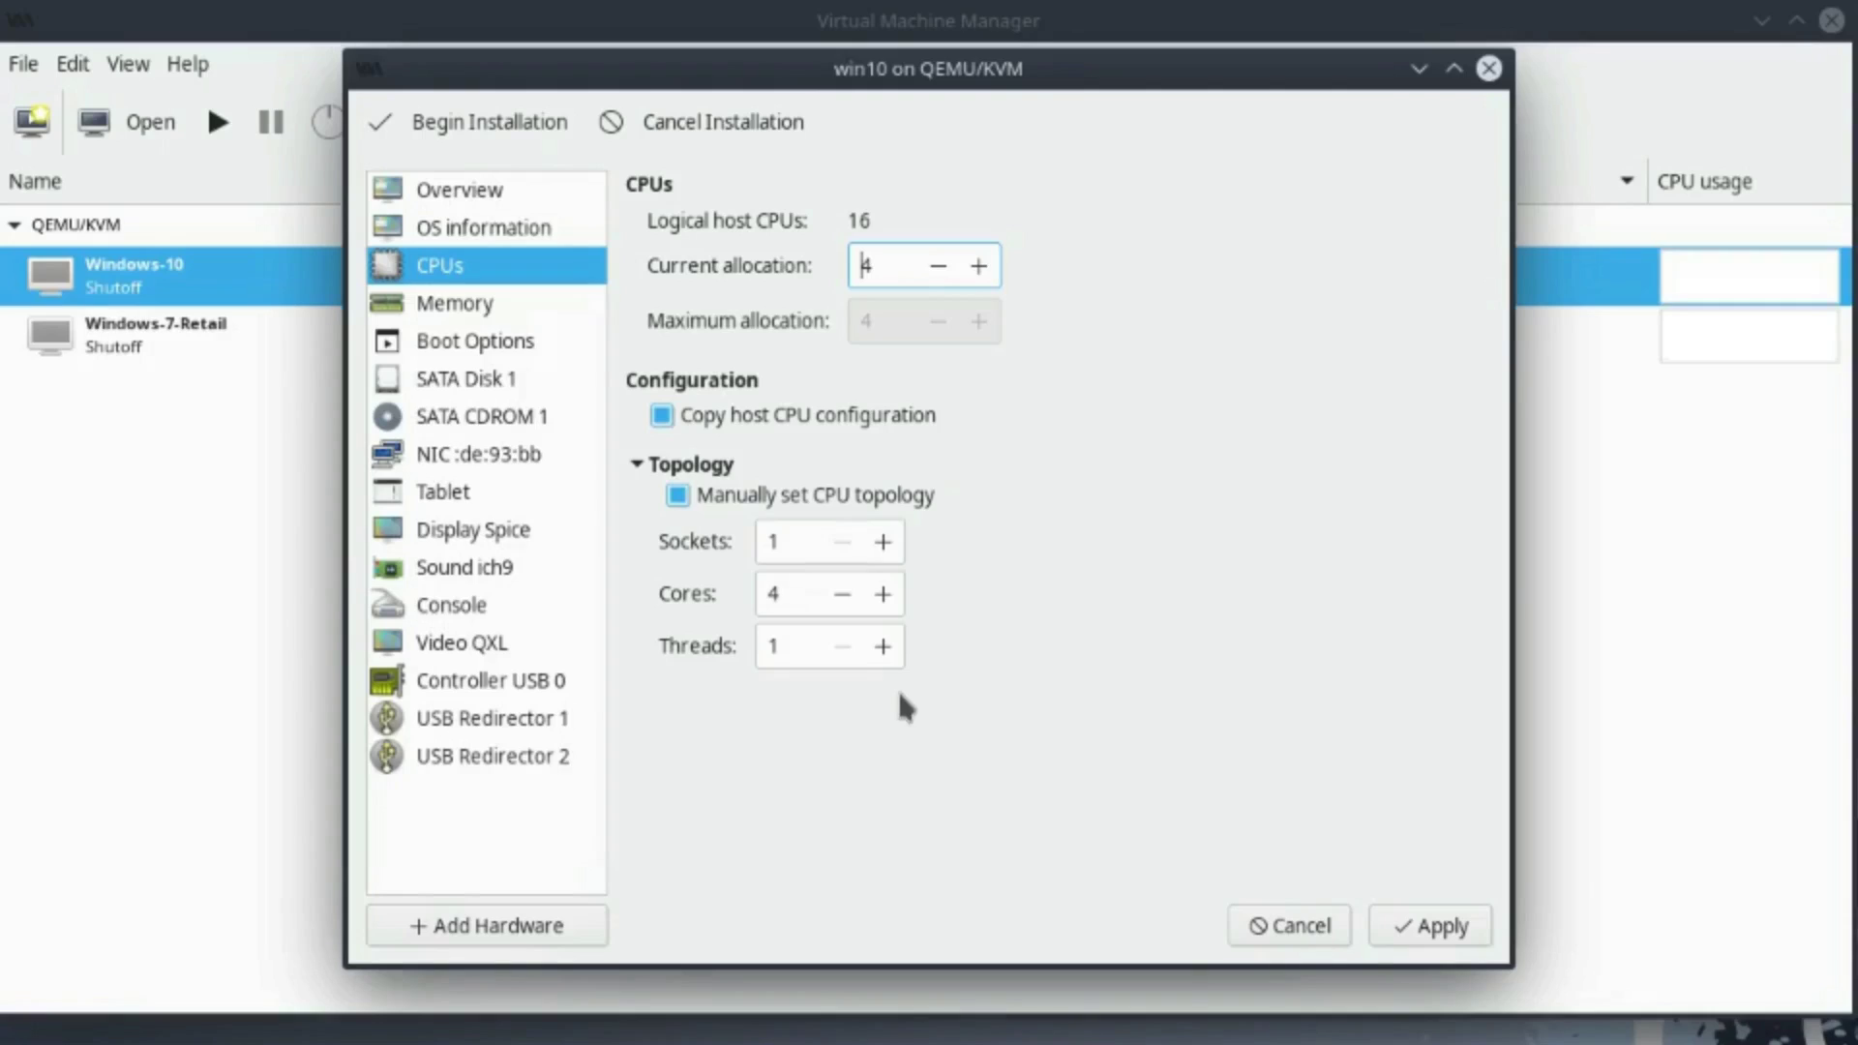
Lower the CPU core count back to 2
click(842, 593)
click(842, 593)
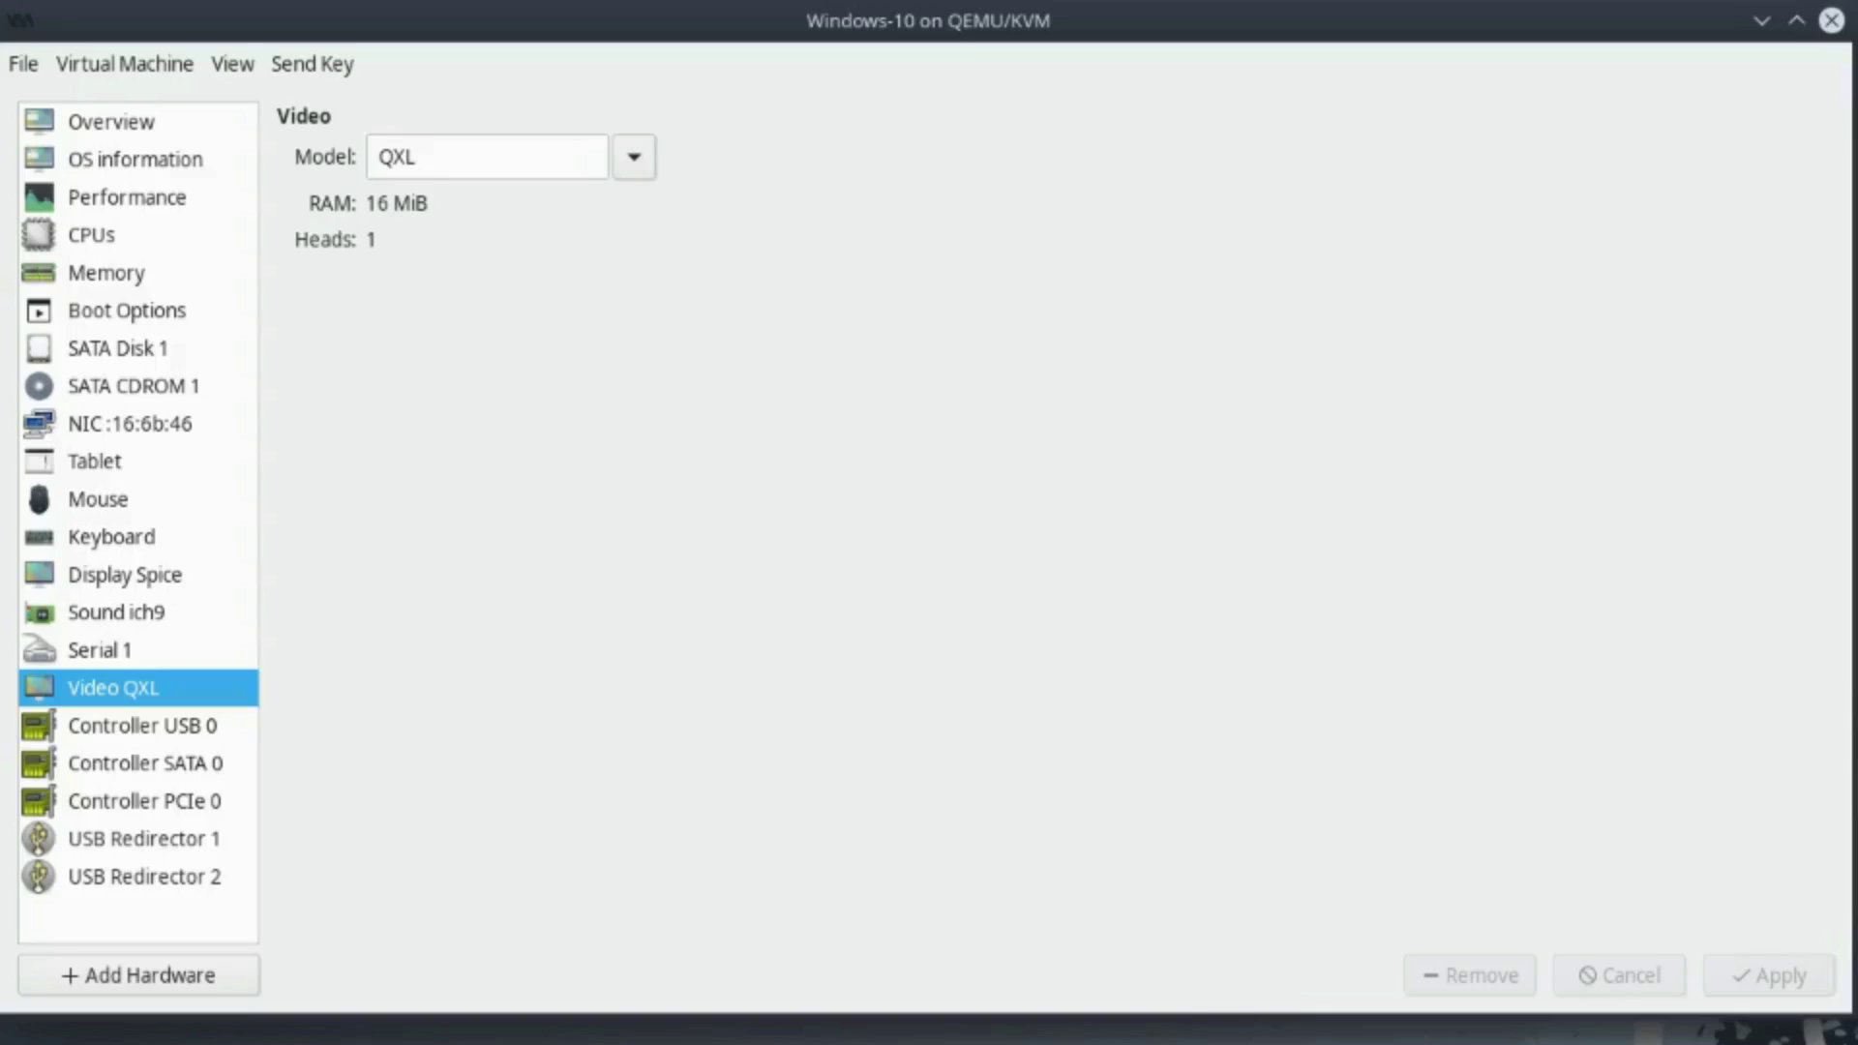
Add the host's Radeon GPU at 0B:00:0 to Windows-10 as a PCI host device
click(127, 977)
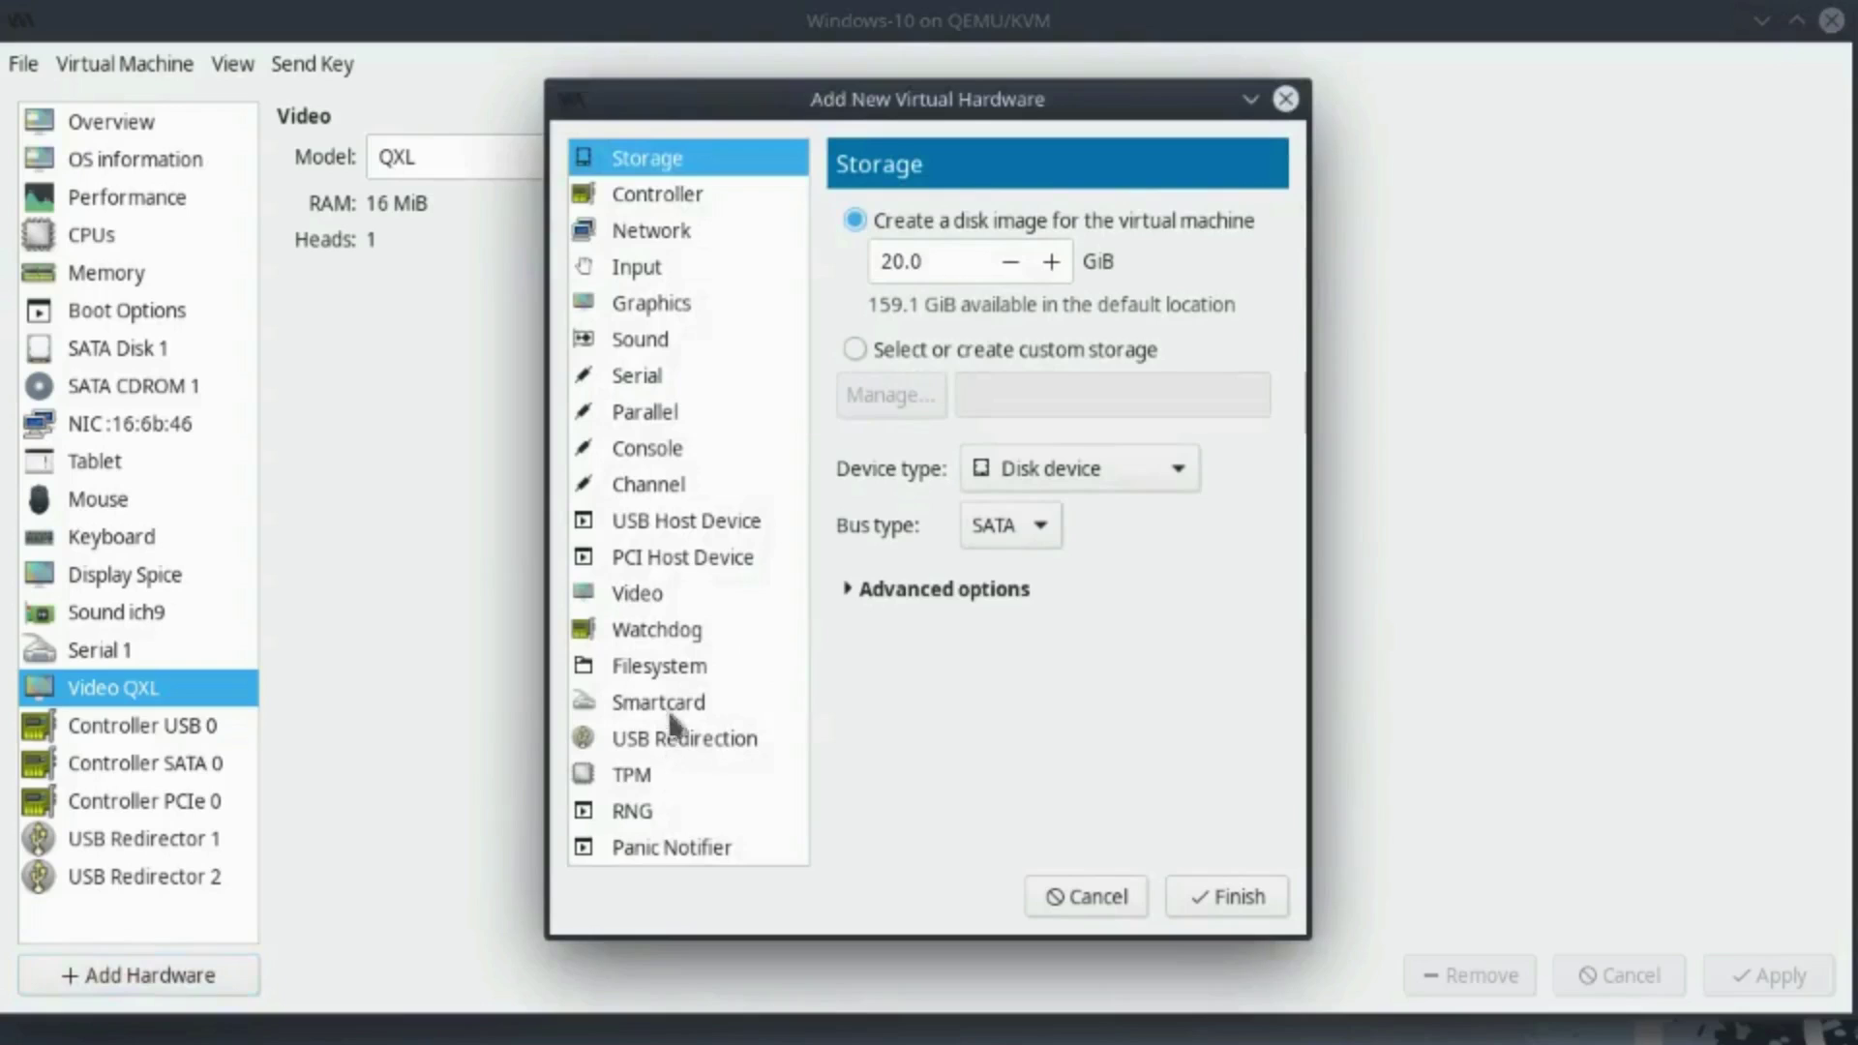
click(654, 562)
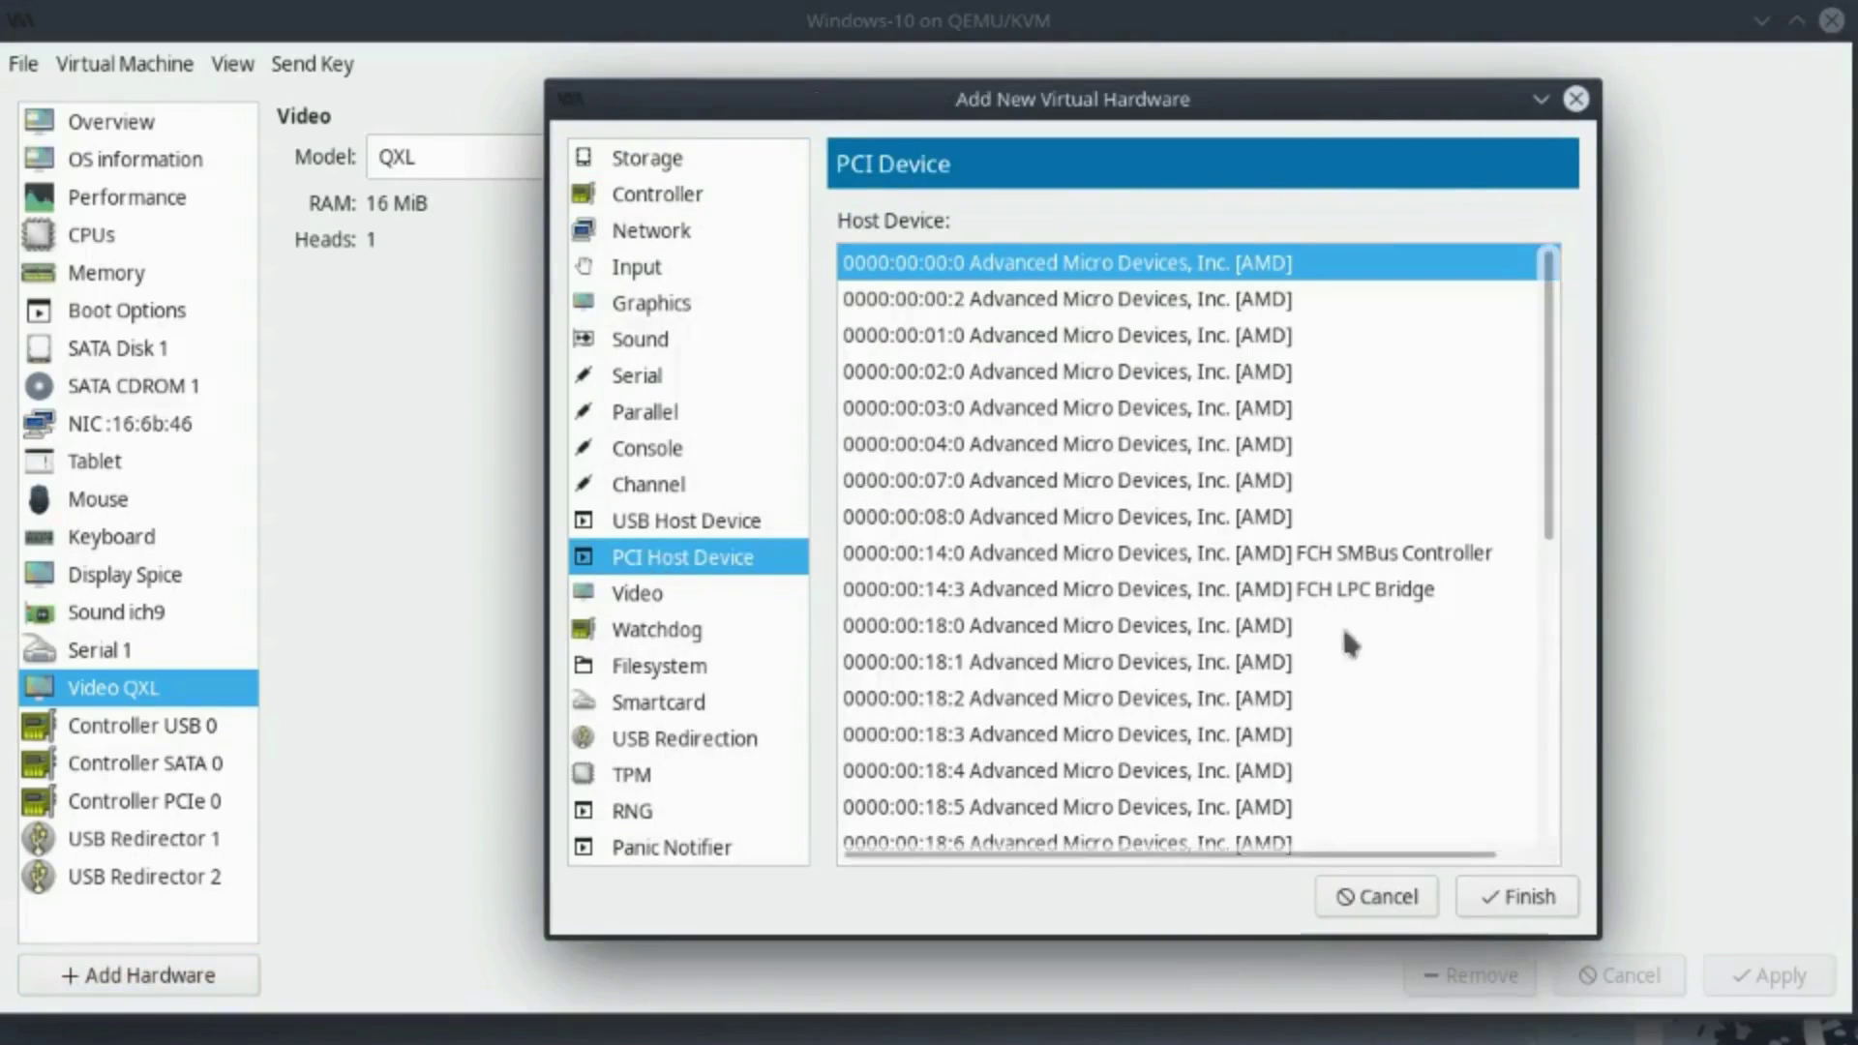
scroll(1154, 606, down, 3)
scroll(1147, 609, down, 2)
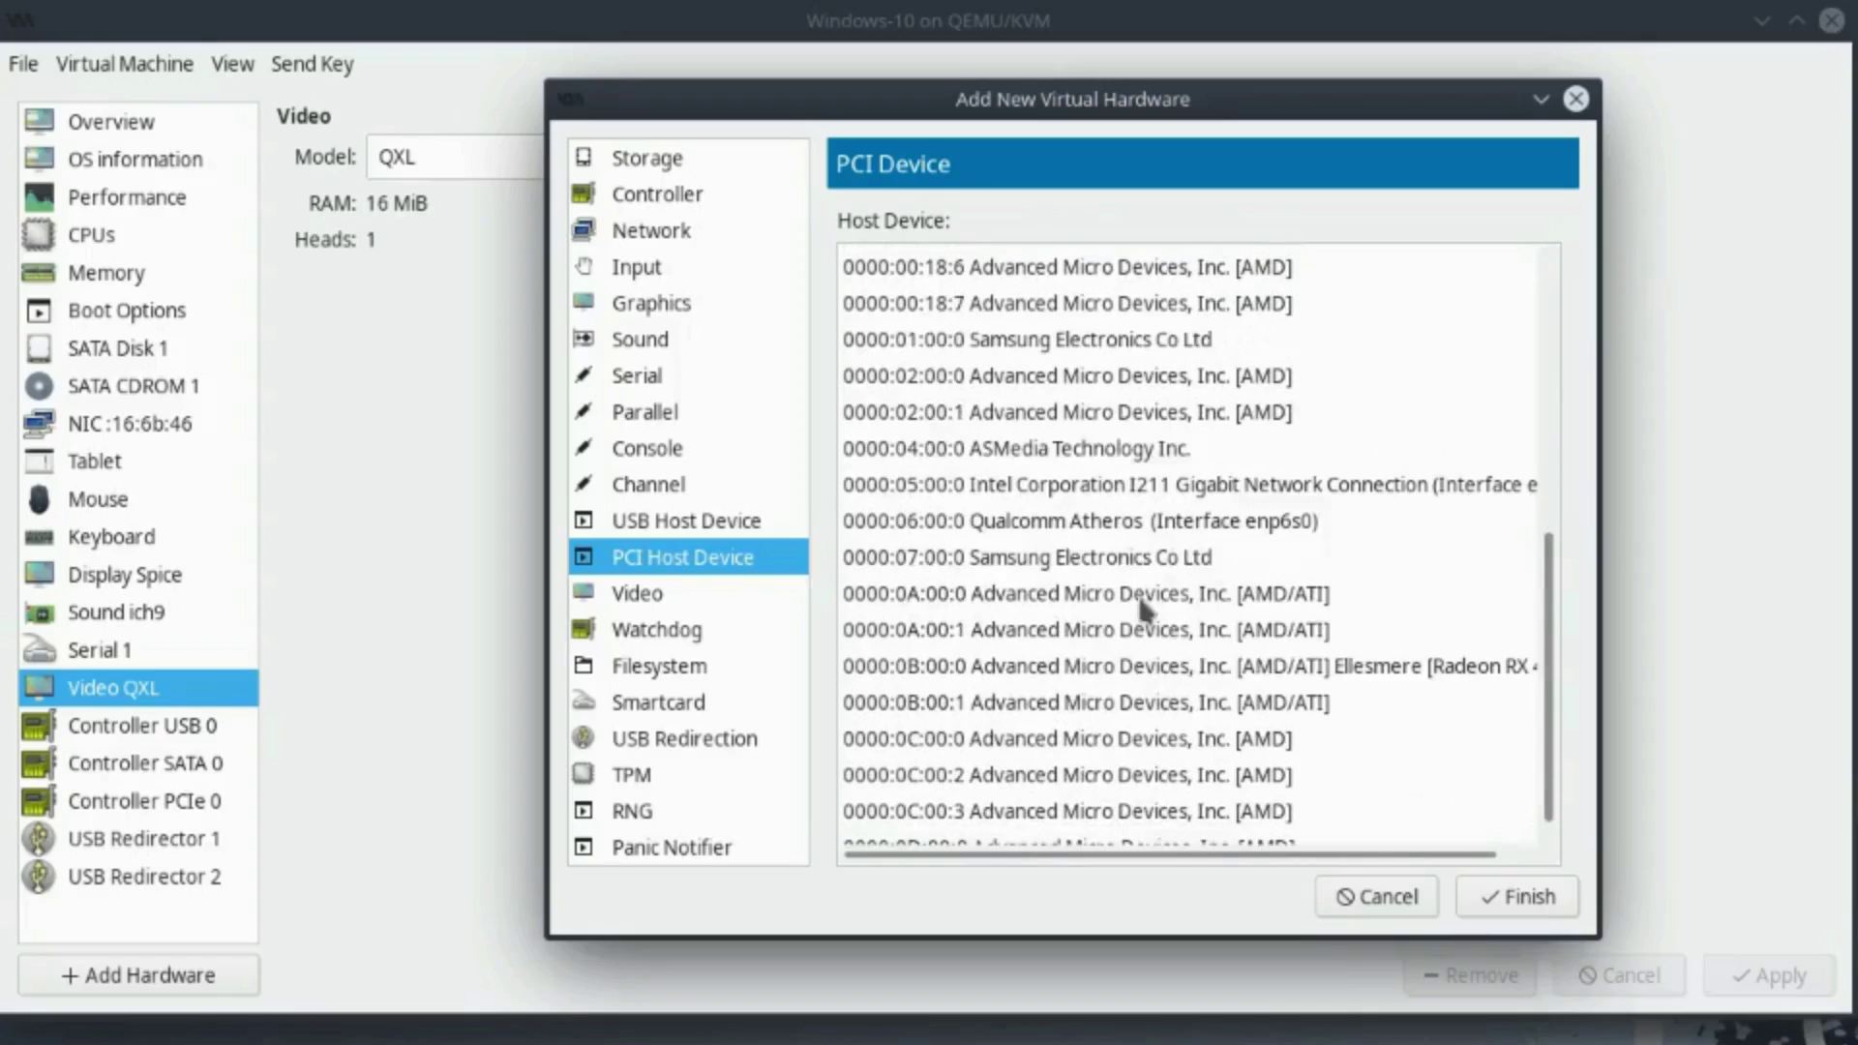
scroll(1117, 600, down, 1)
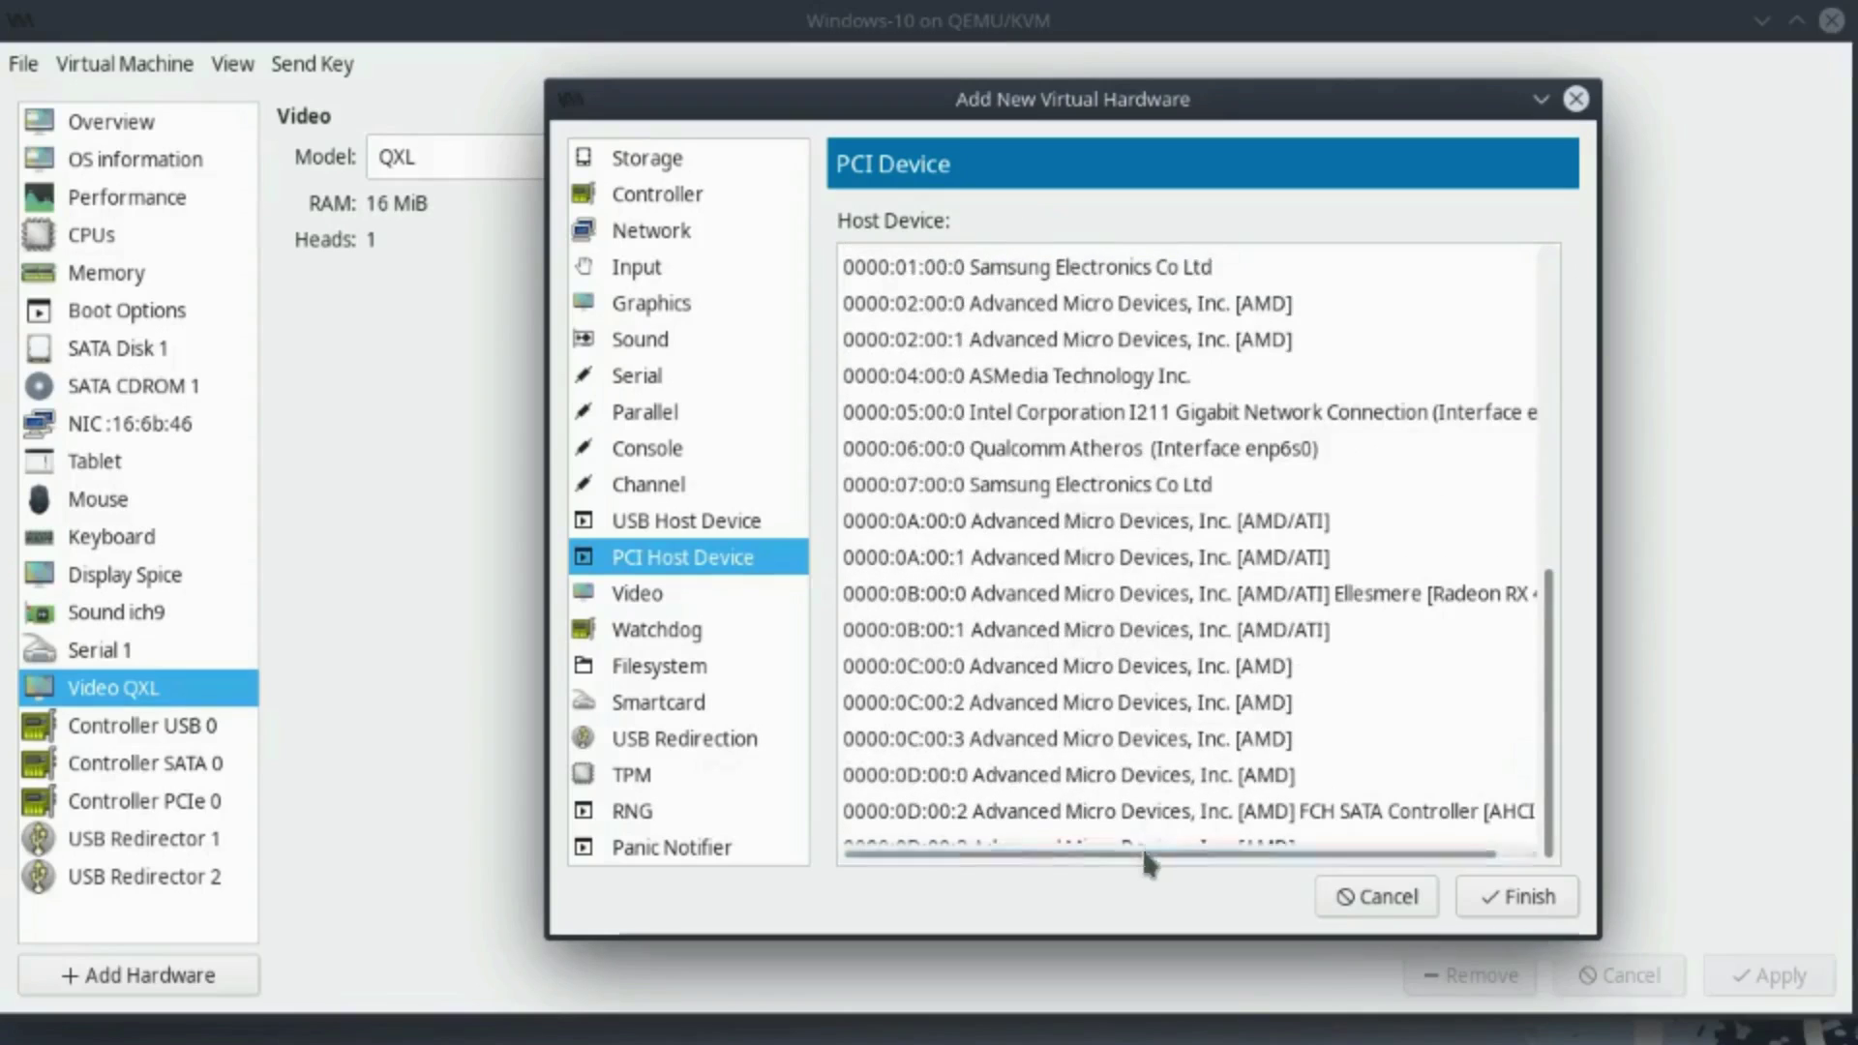
drag(1146, 845, 1310, 838)
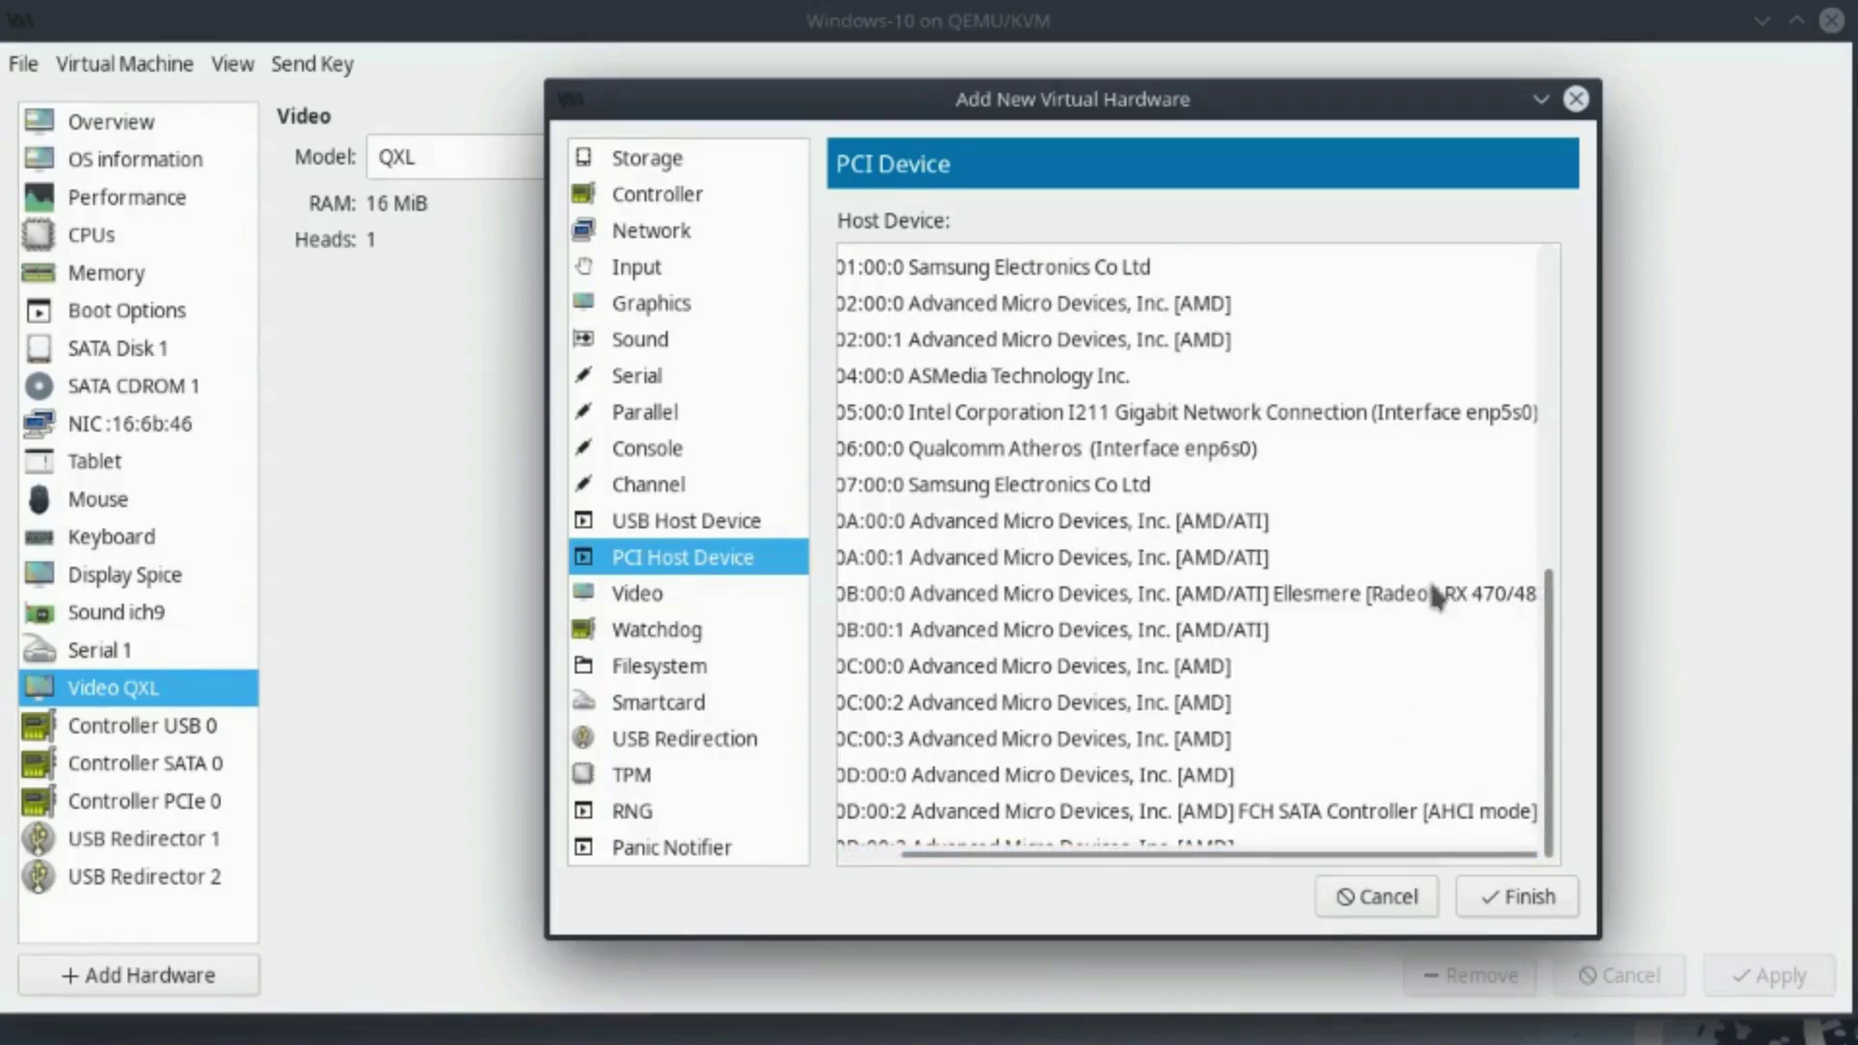
click(1008, 602)
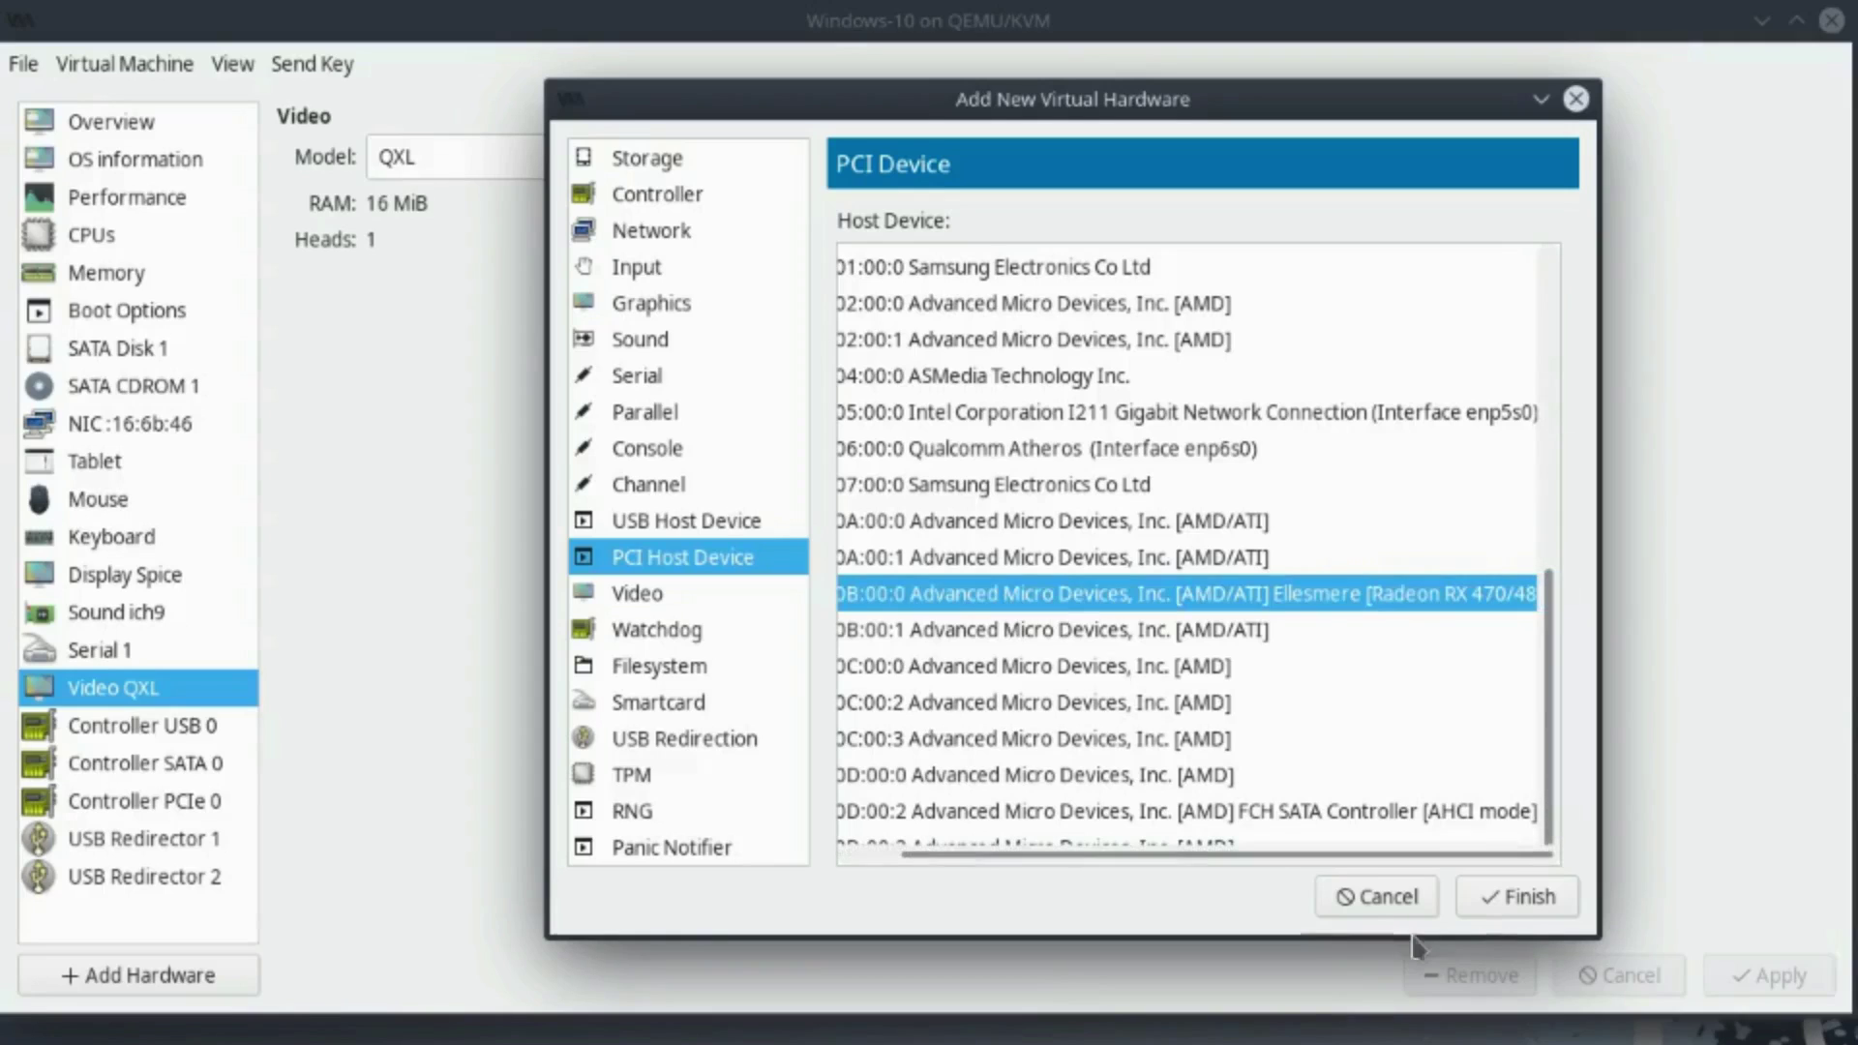
click(1536, 905)
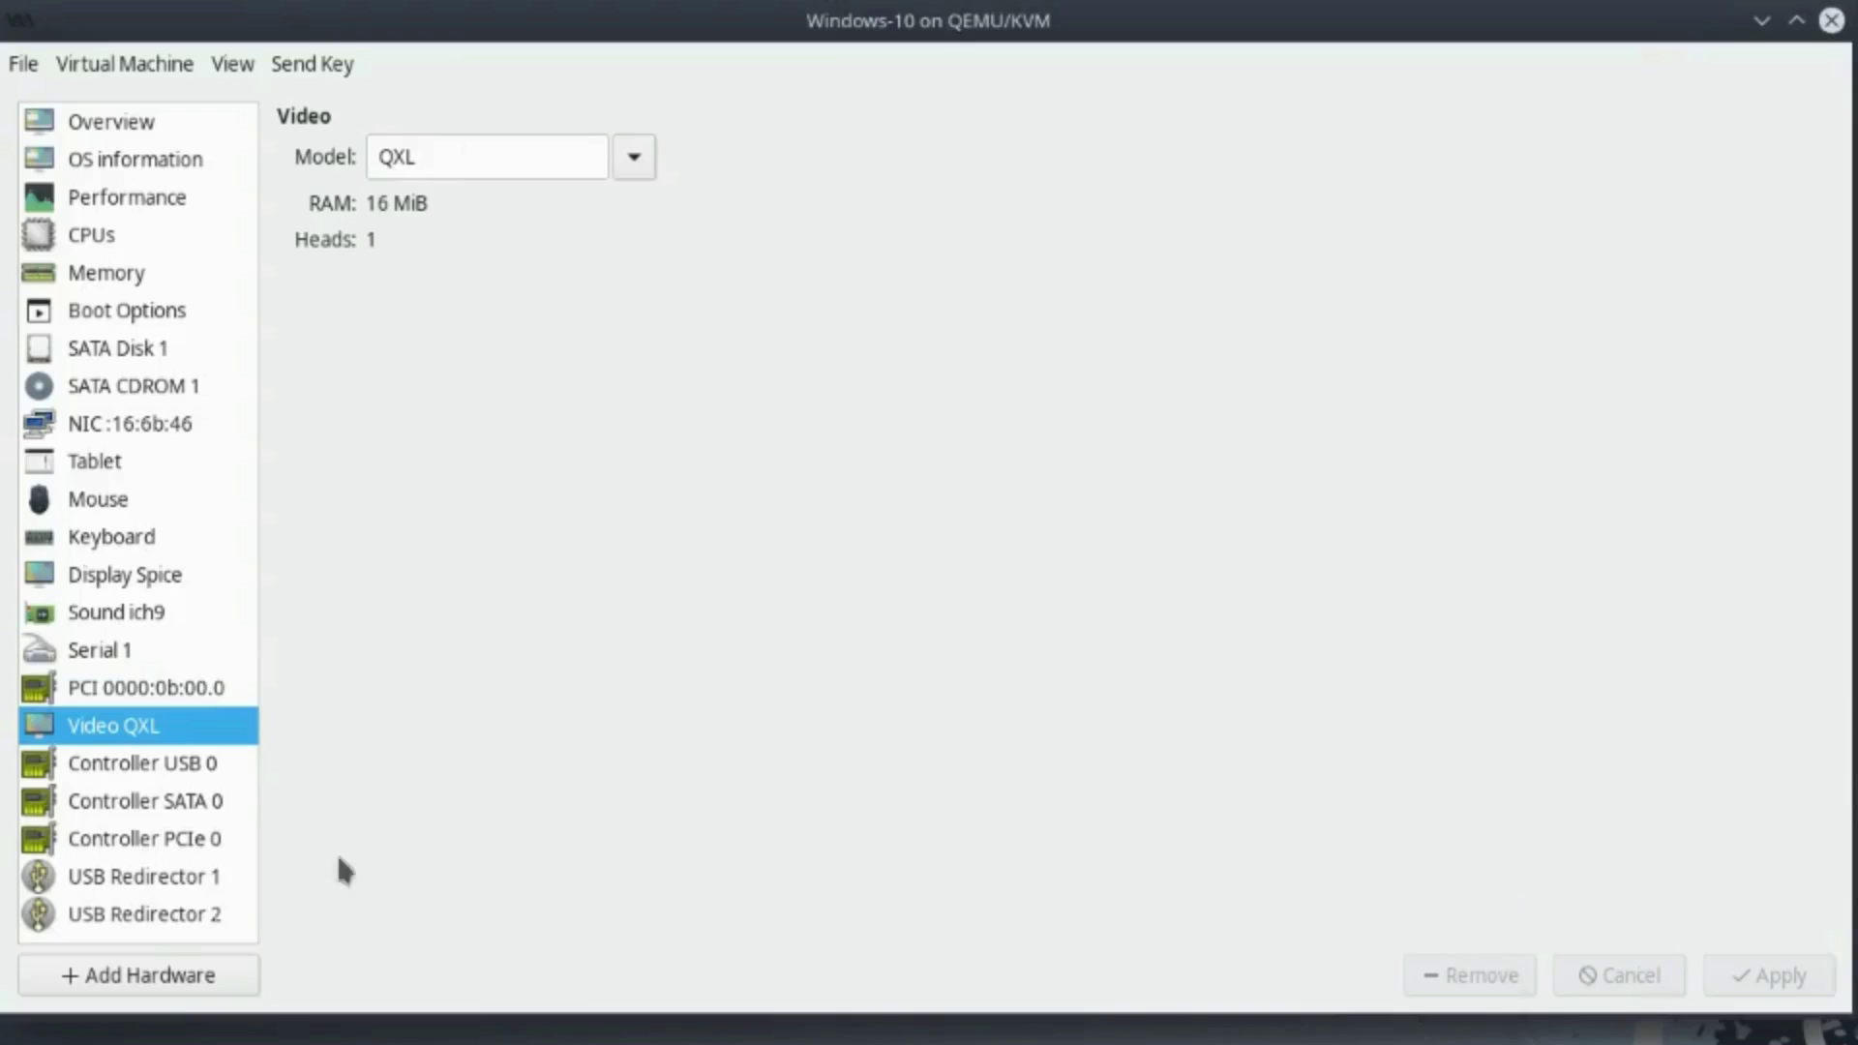
Add the GPU's companion PCI device 0B:00:1 as well, then close the VM details
click(136, 976)
click(723, 557)
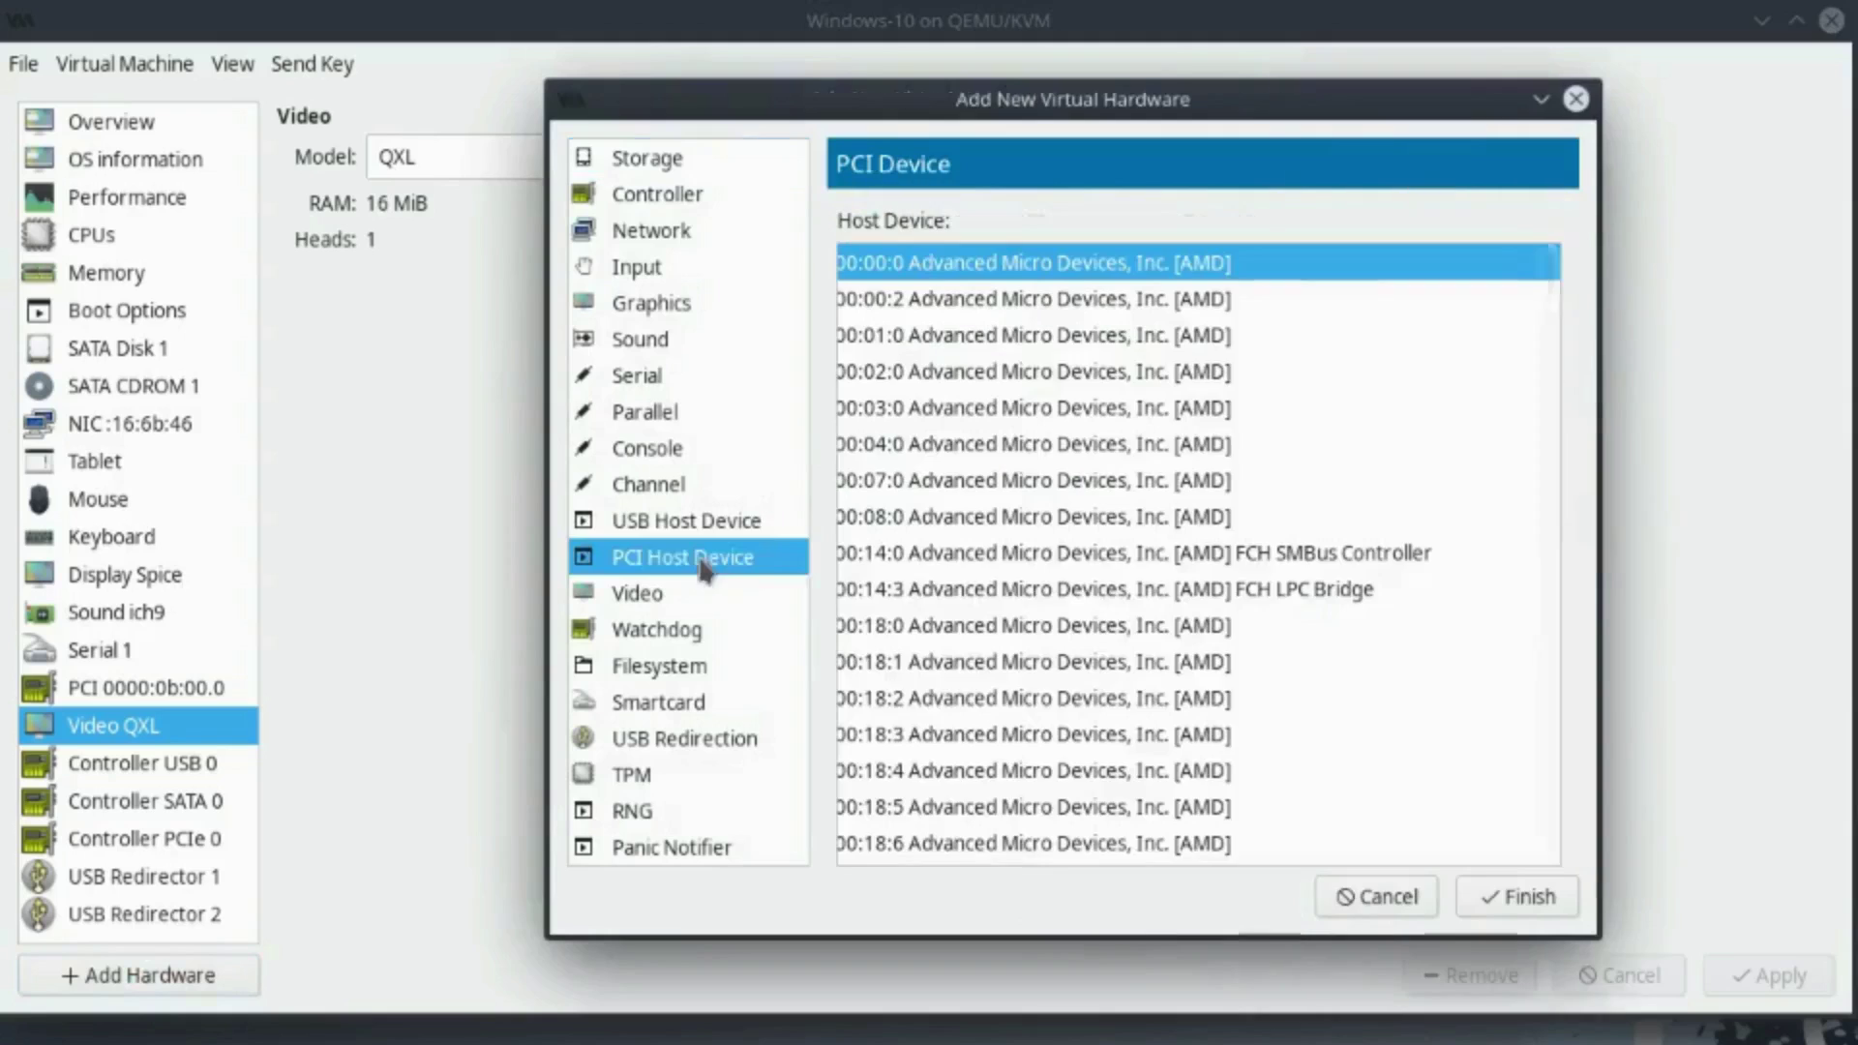
scroll(1374, 648, down, 6)
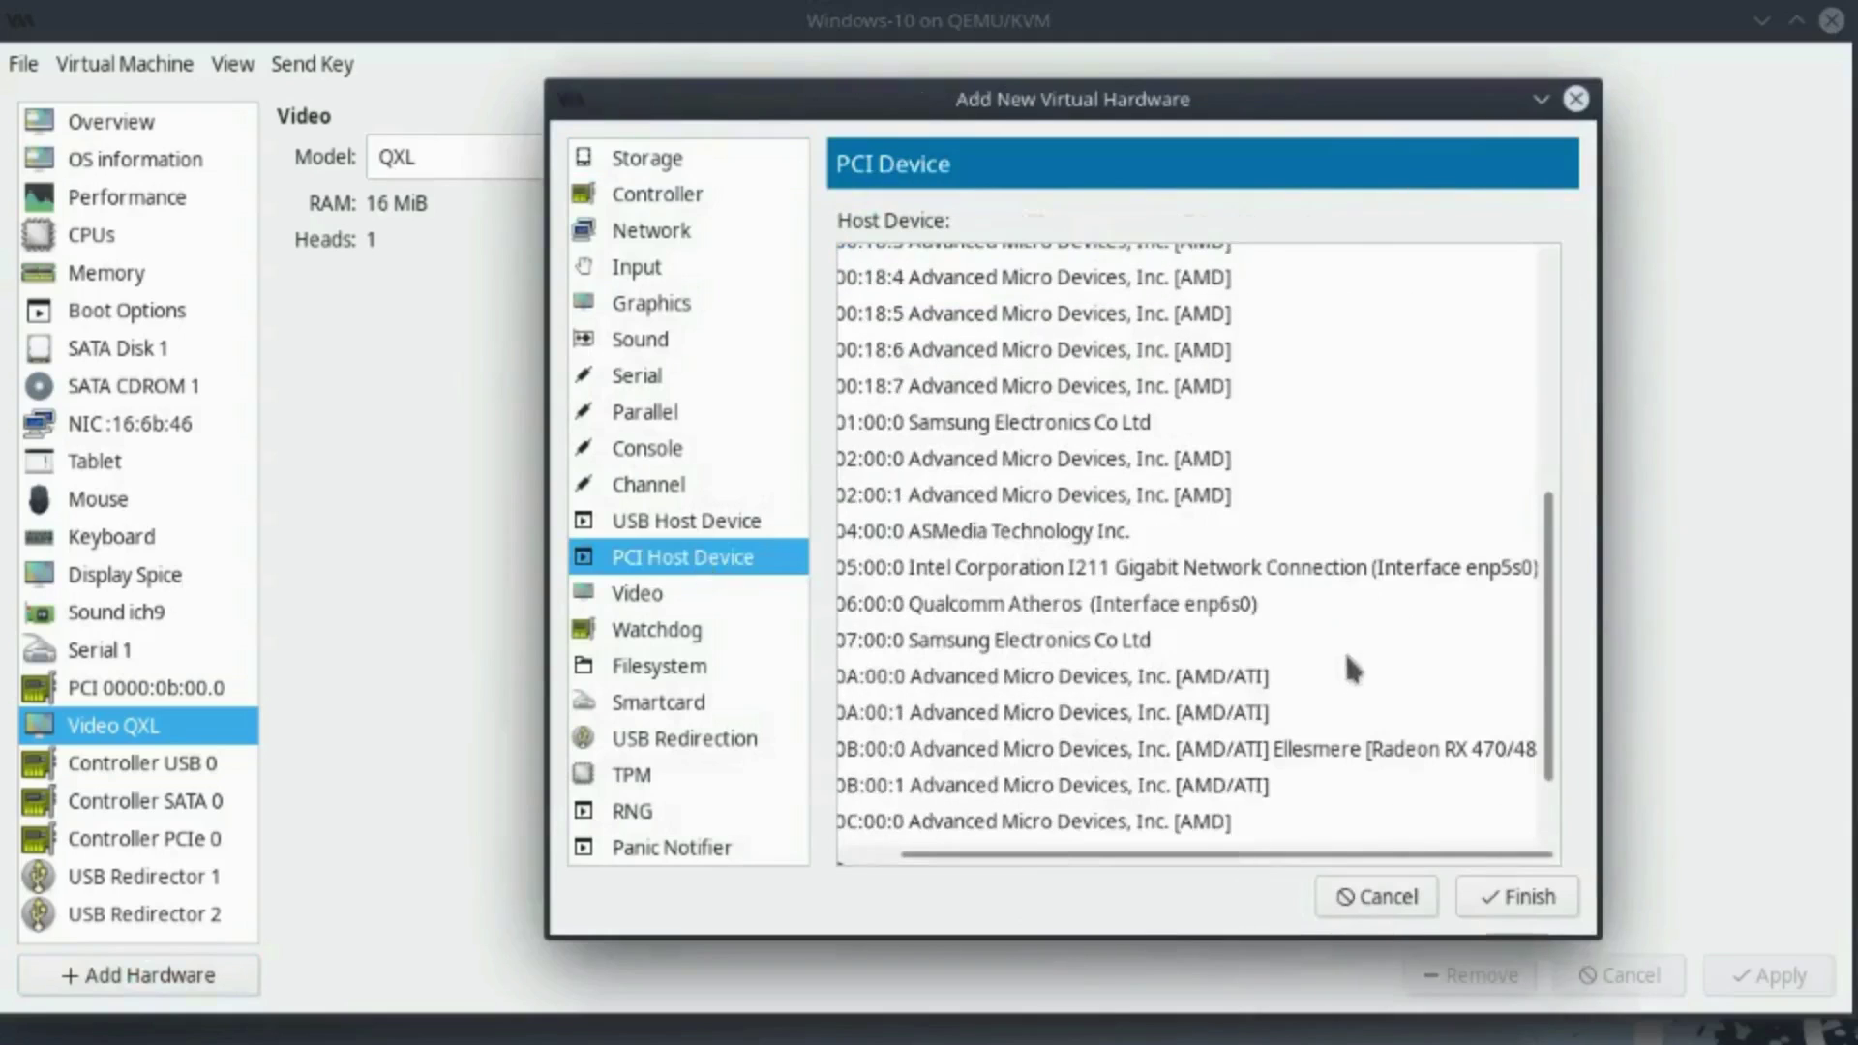
click(1127, 784)
click(1542, 905)
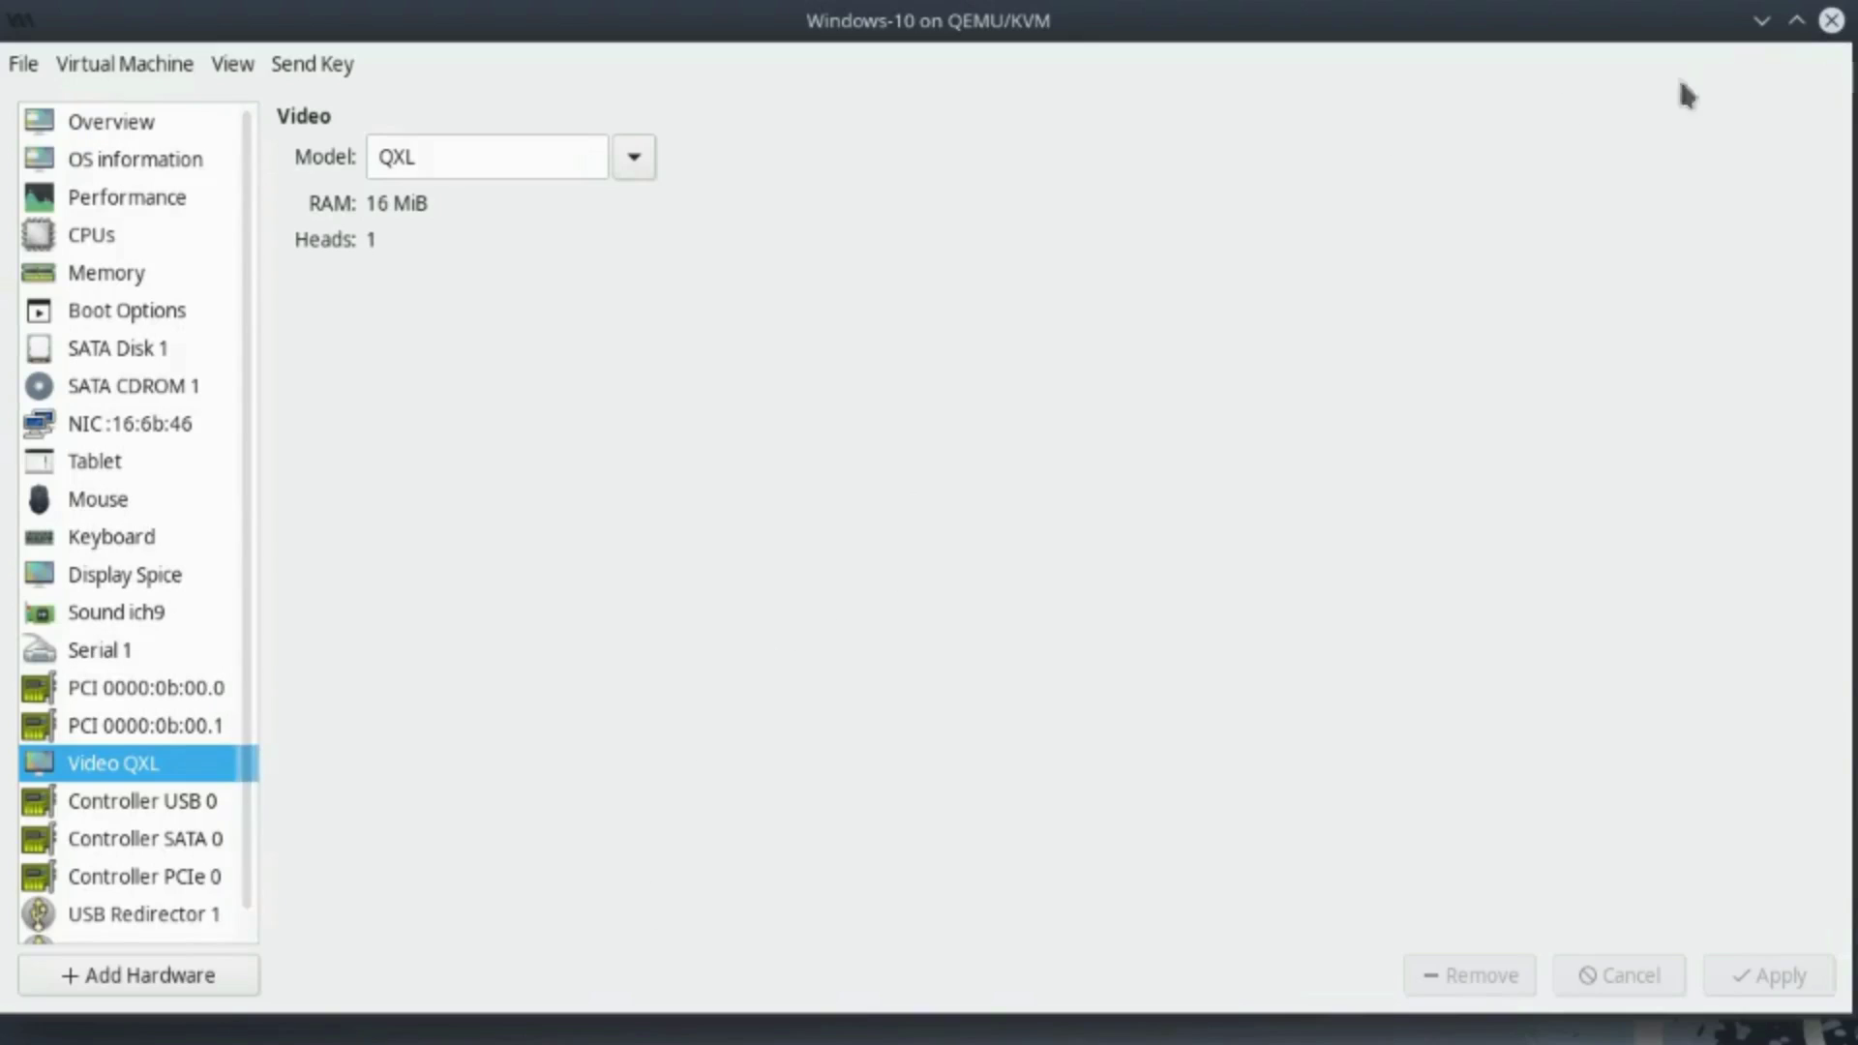
click(1832, 21)
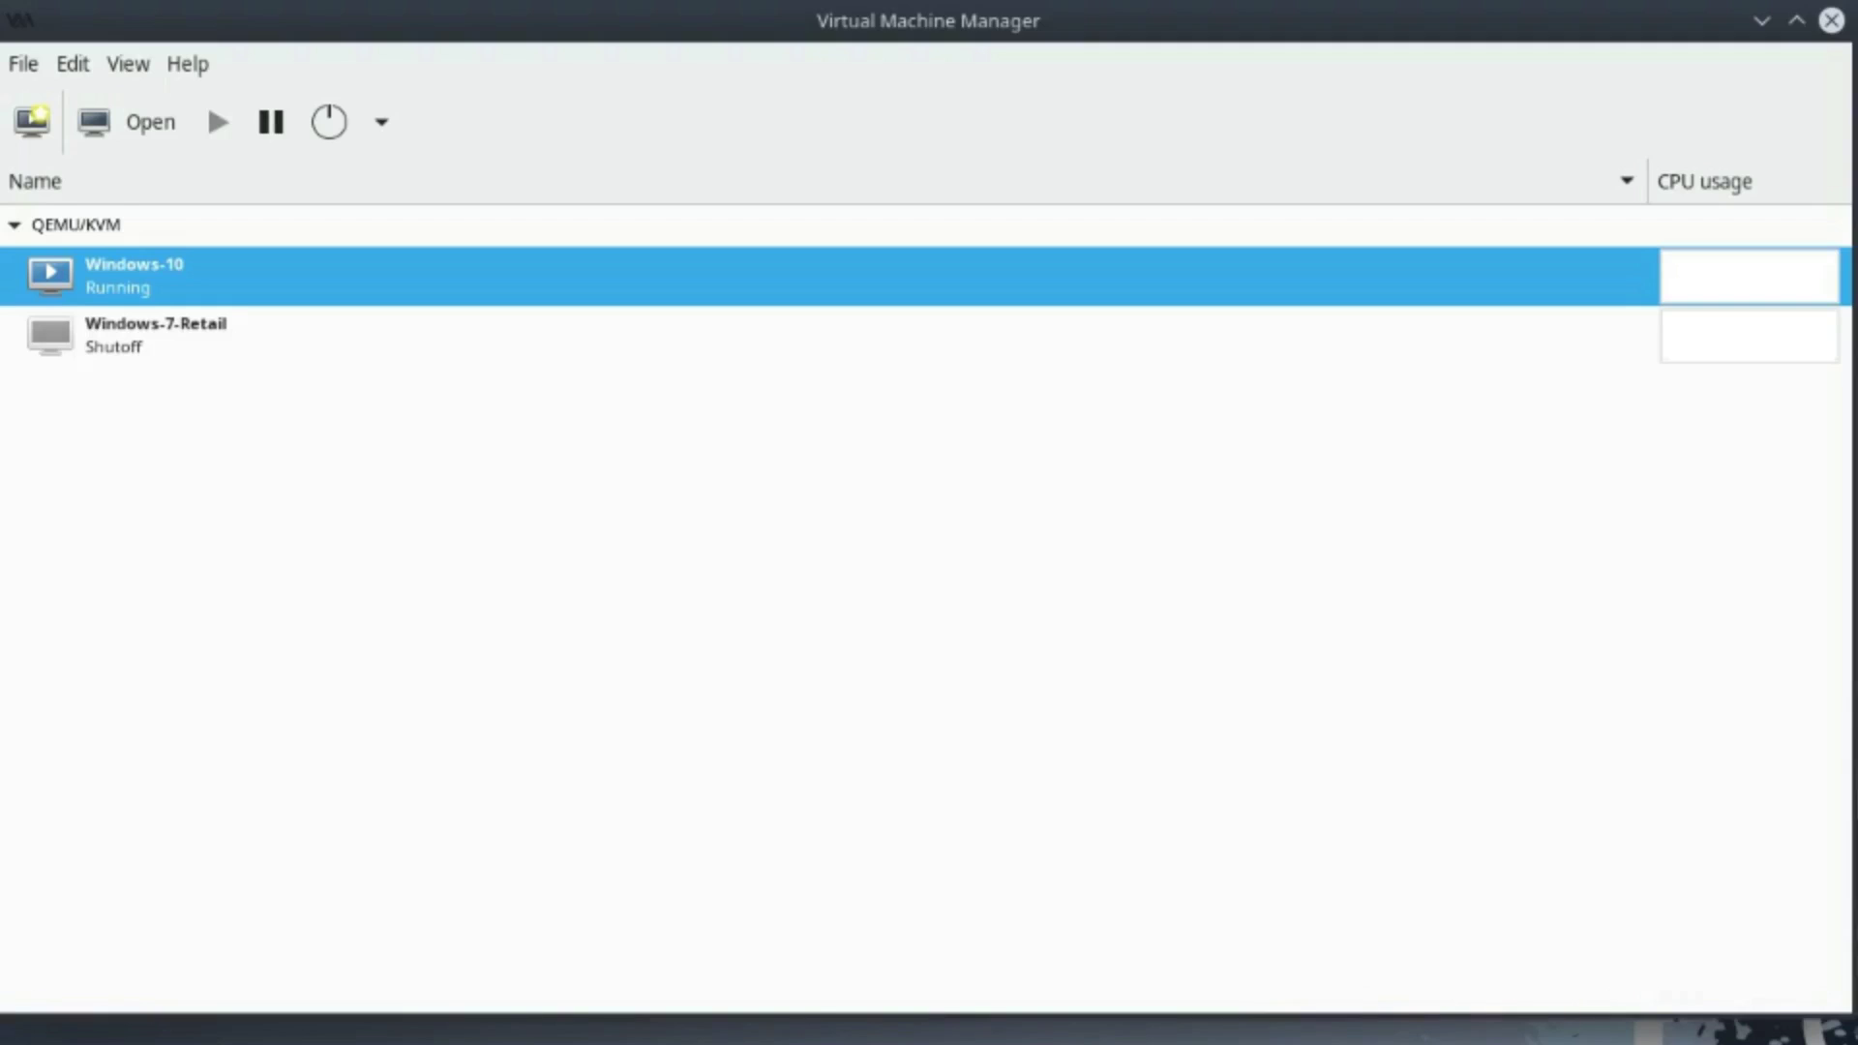
Open the Windows-10 VM's window and maximise it to fill the screen
right_click(153, 274)
mouse_move(249, 389)
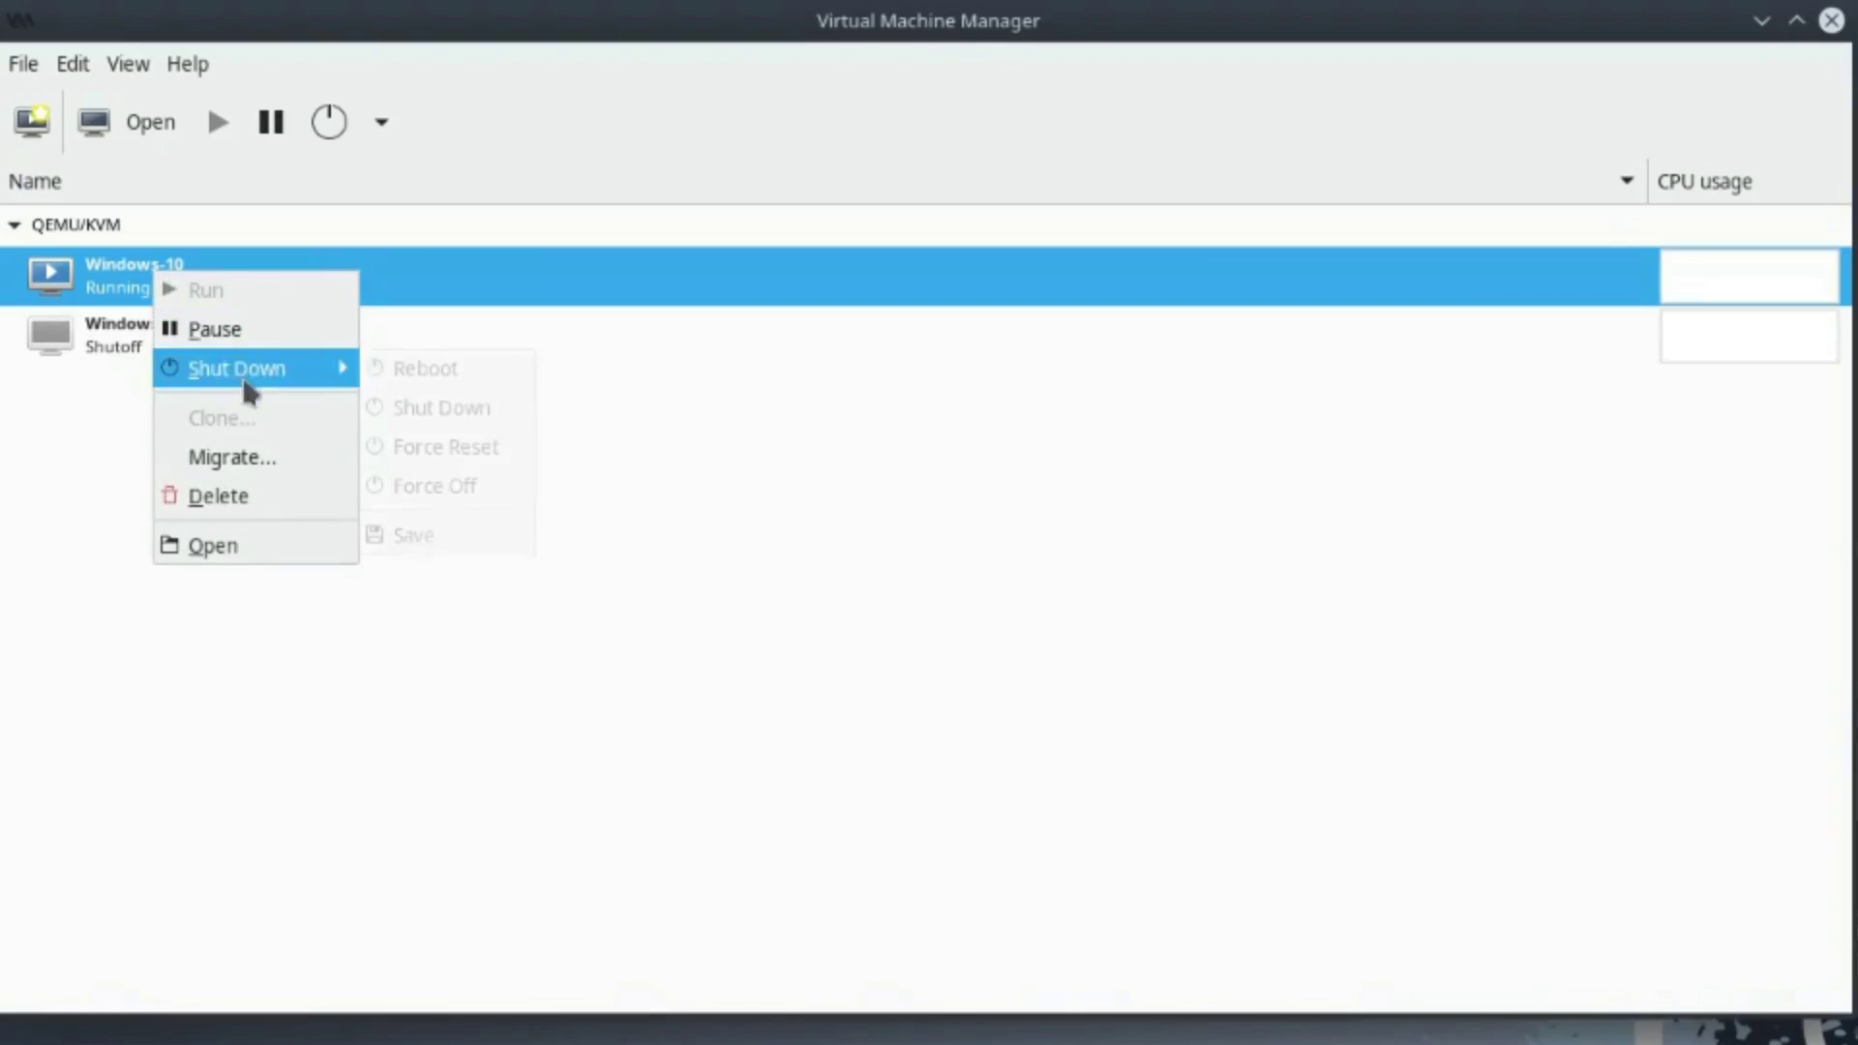
click(136, 123)
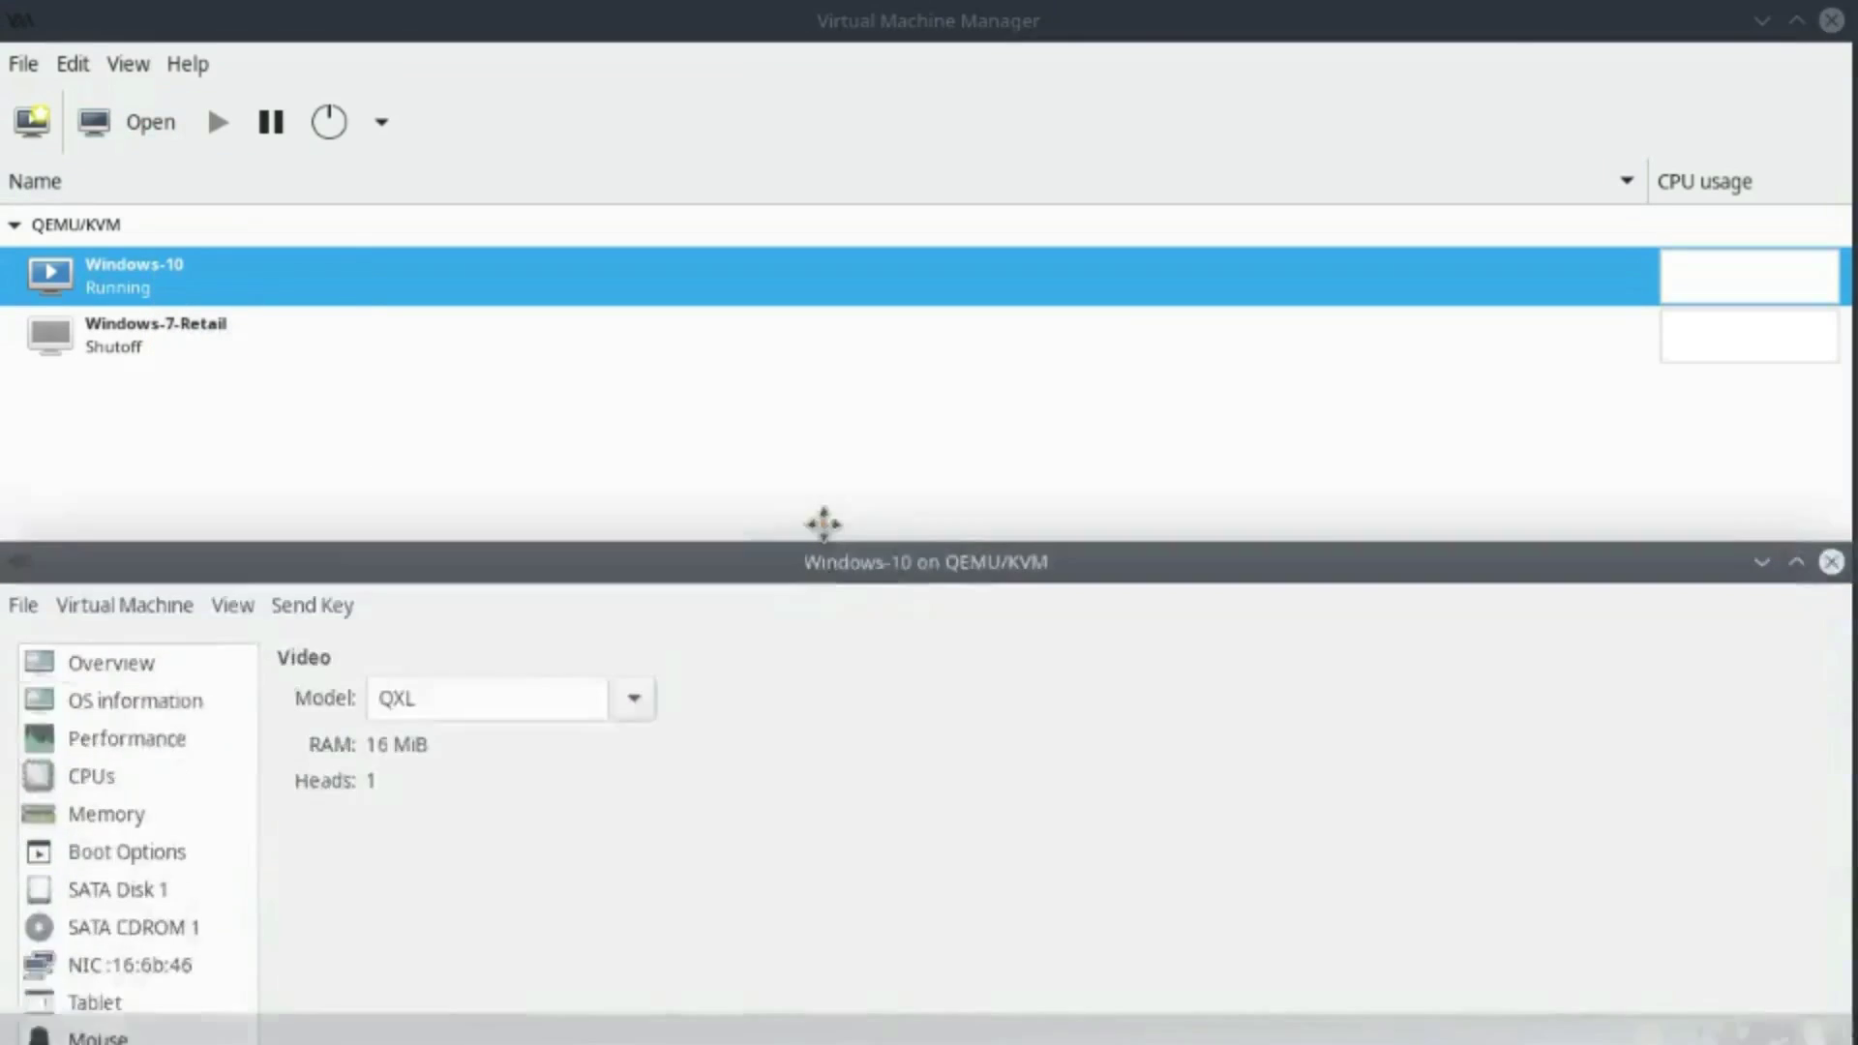
drag(823, 523, 832, 20)
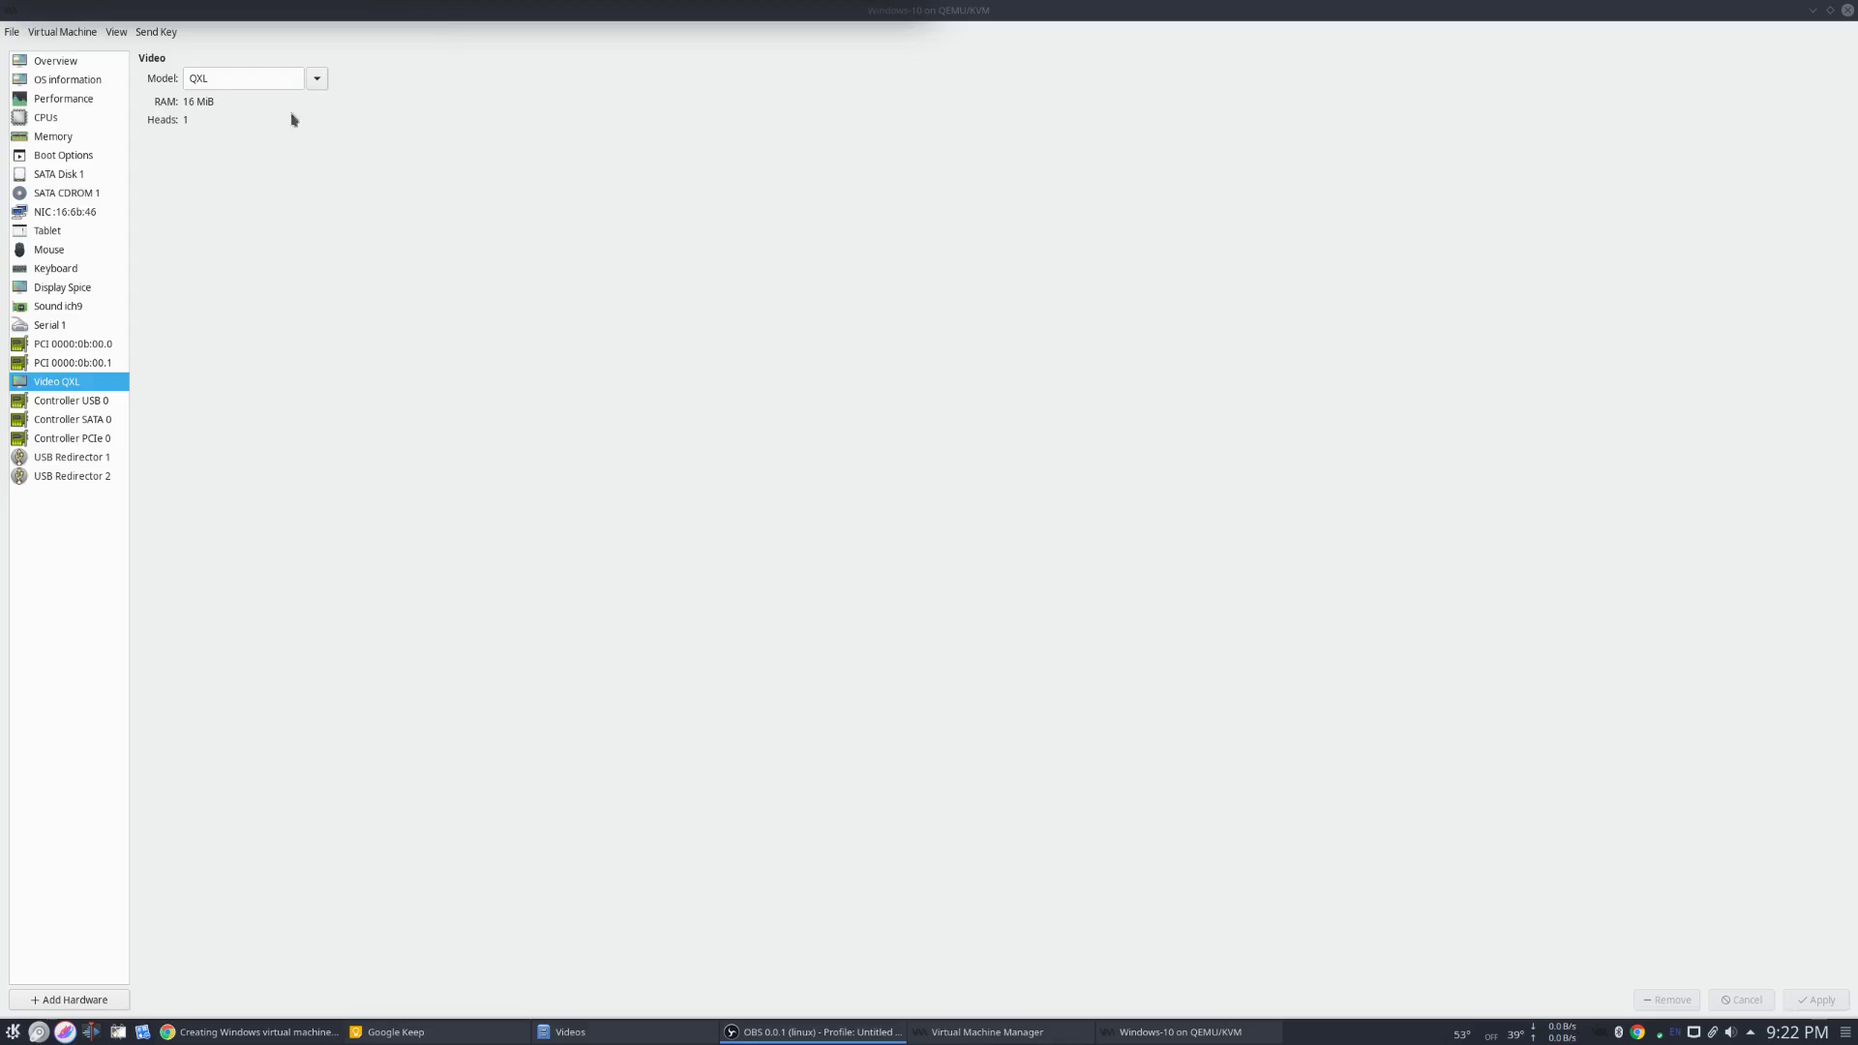
click(115, 33)
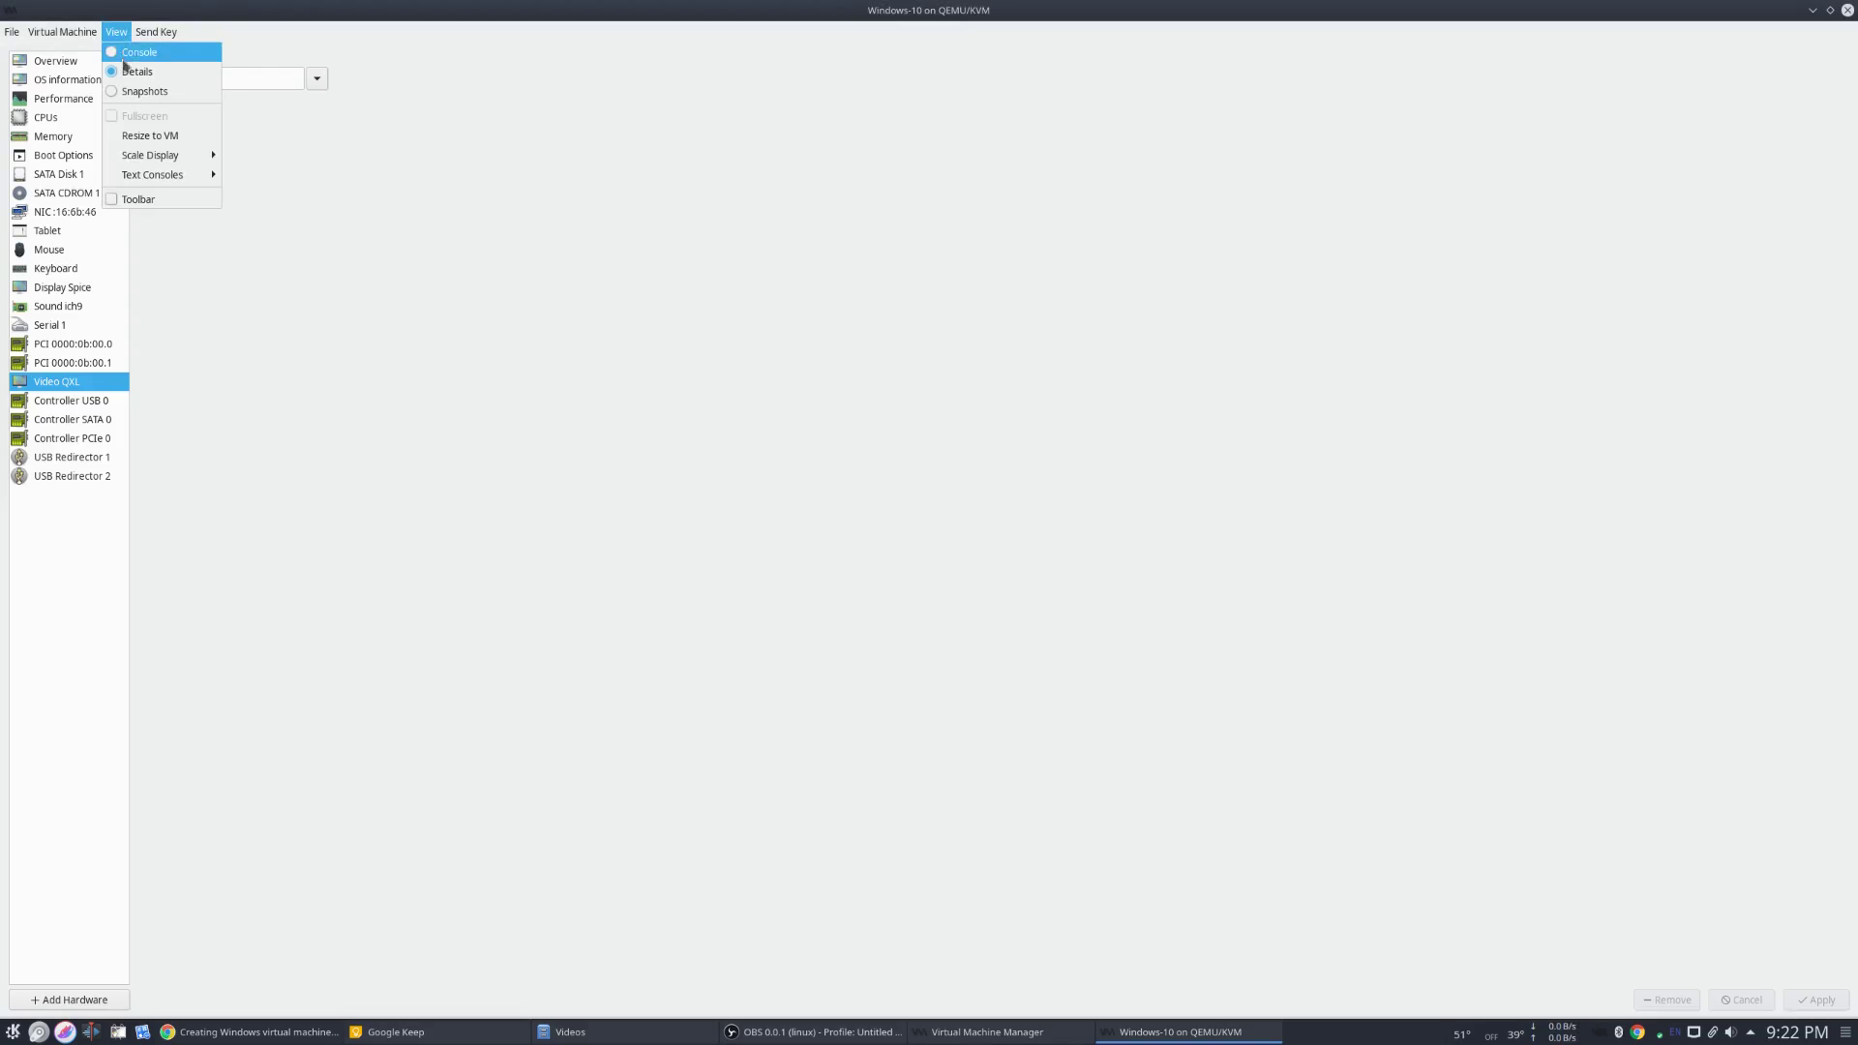
Keep virtio-win-0.1.141.iso as the SATA CD-ROM source, then switch to the Fedora virtio docs
click(252, 300)
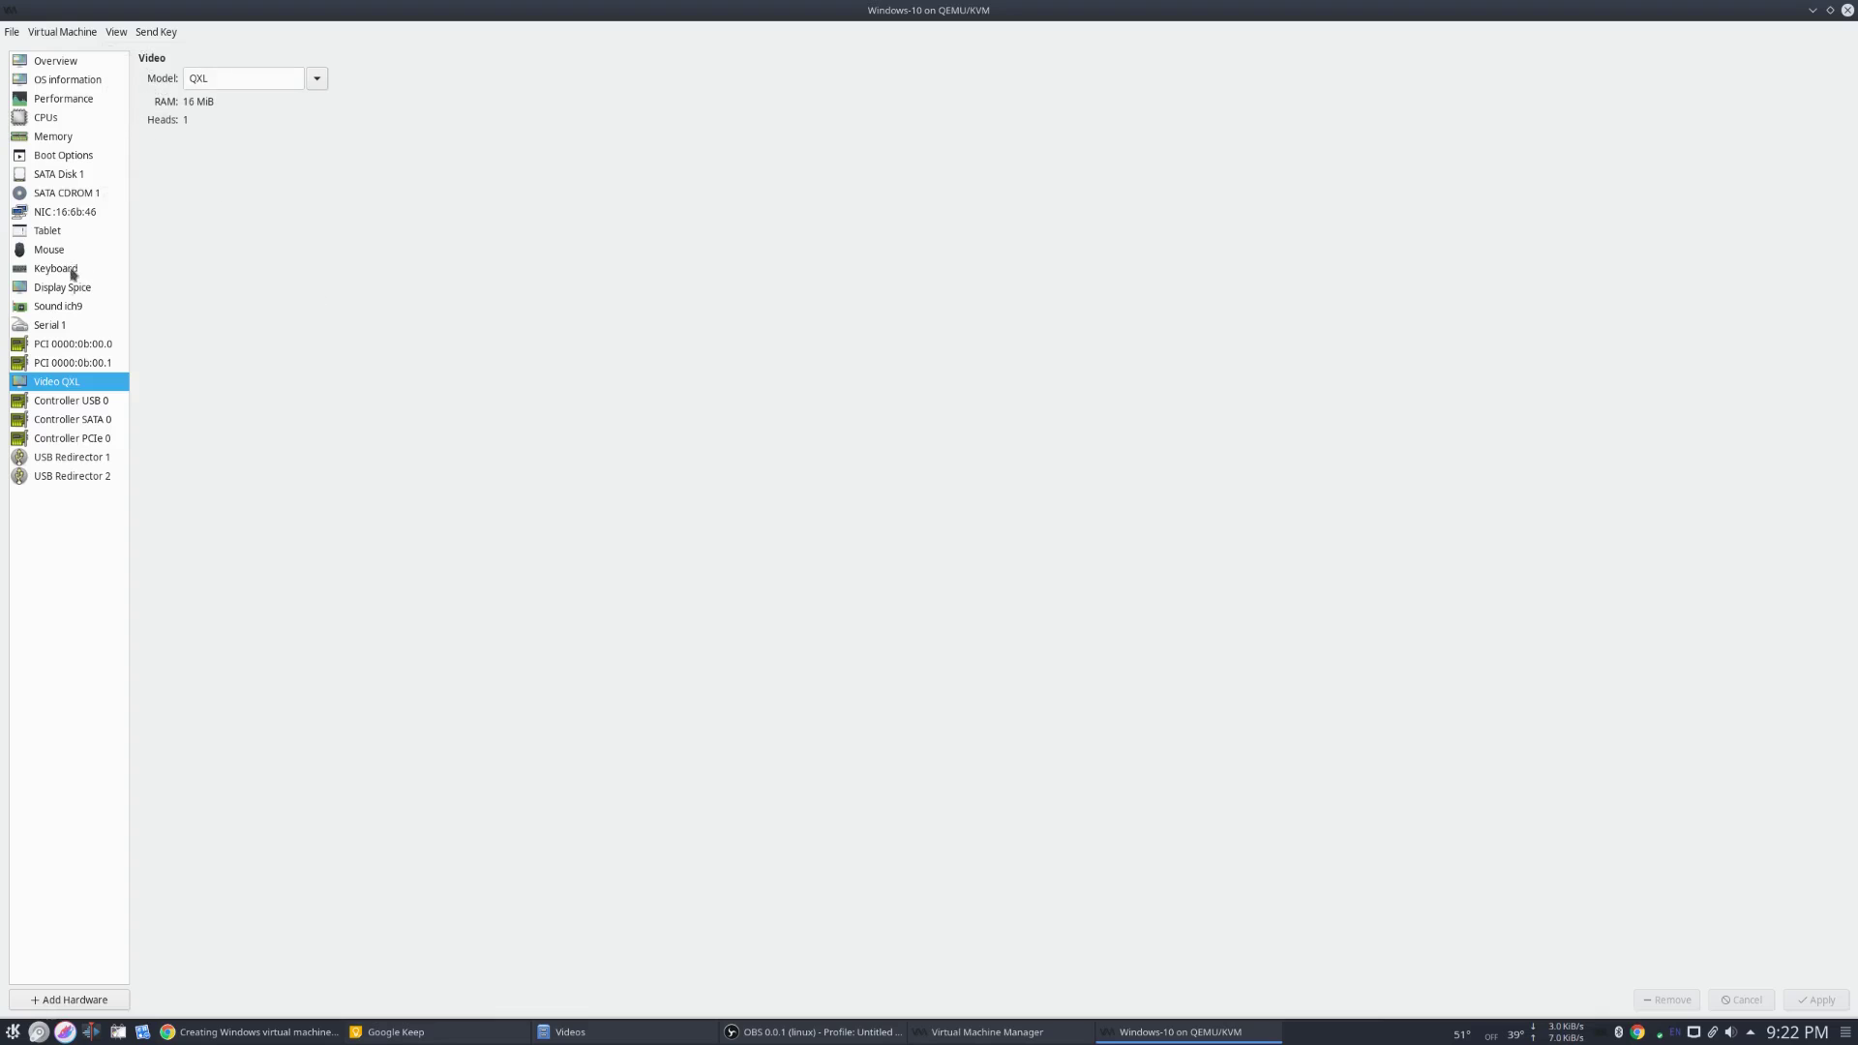
click(70, 194)
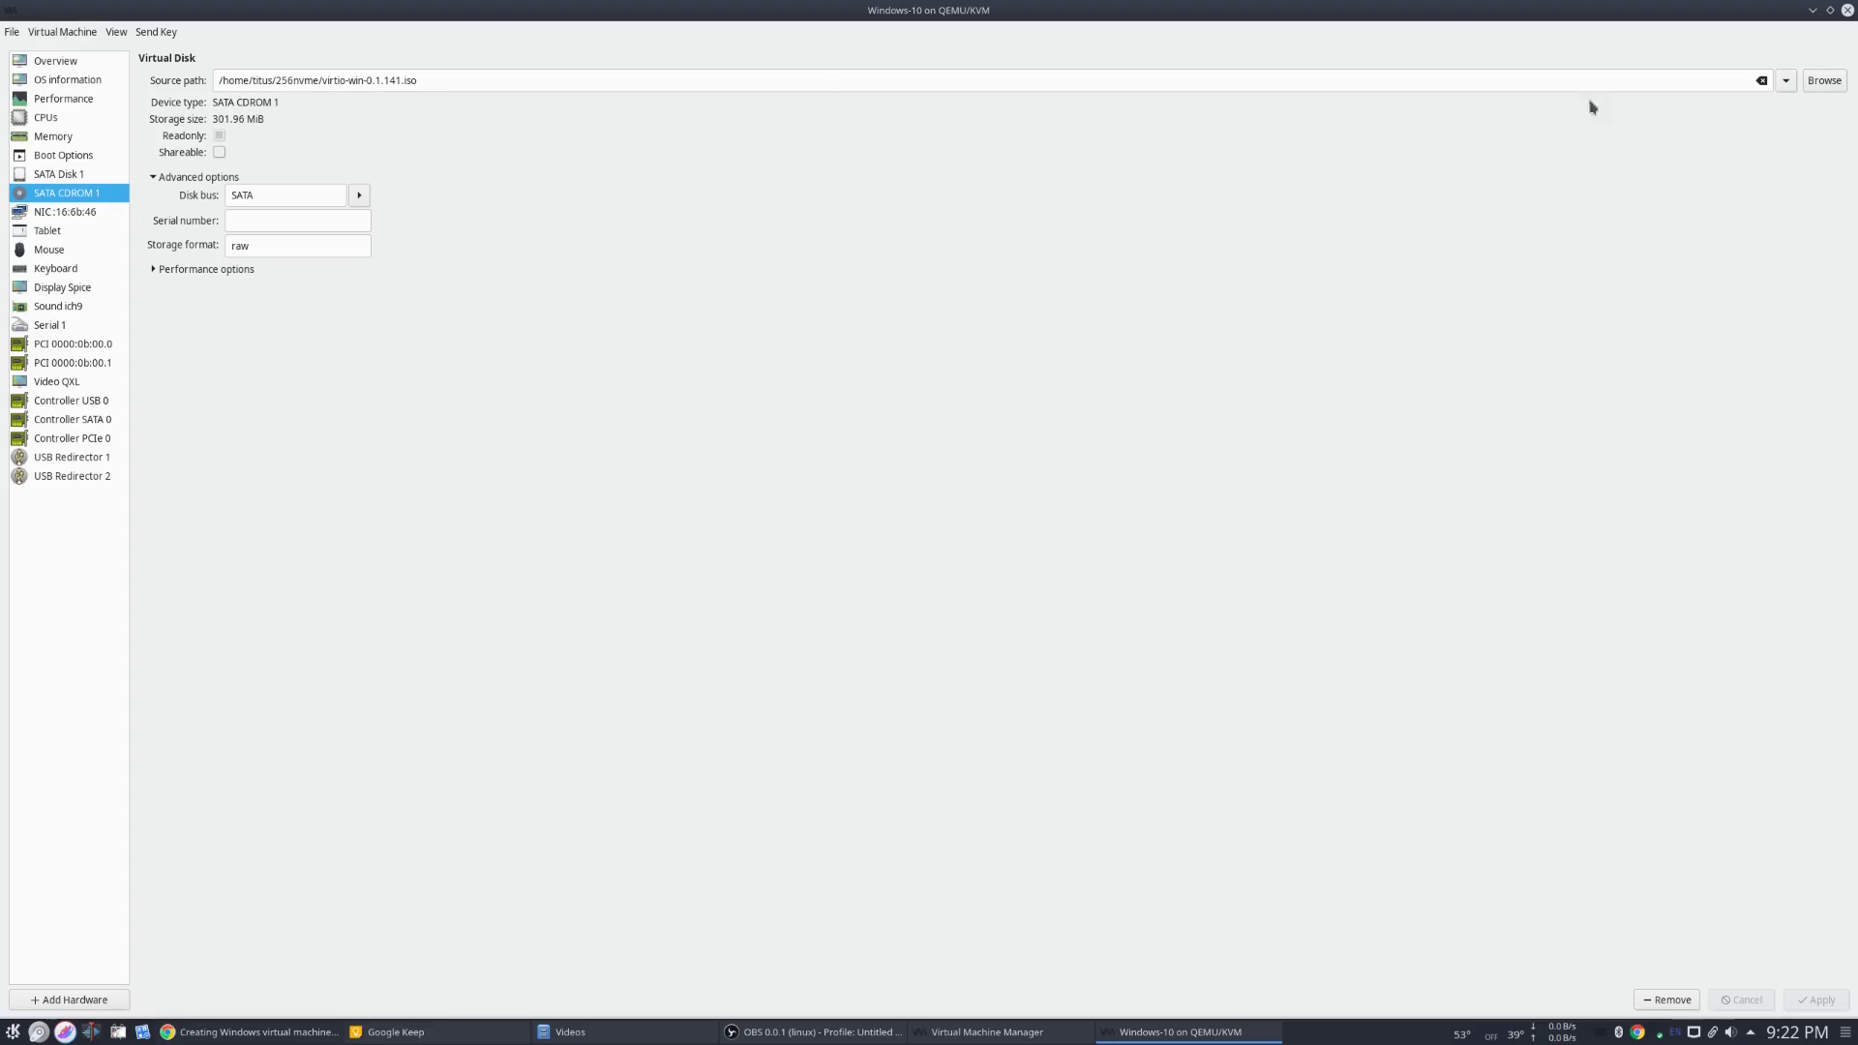
click(1785, 81)
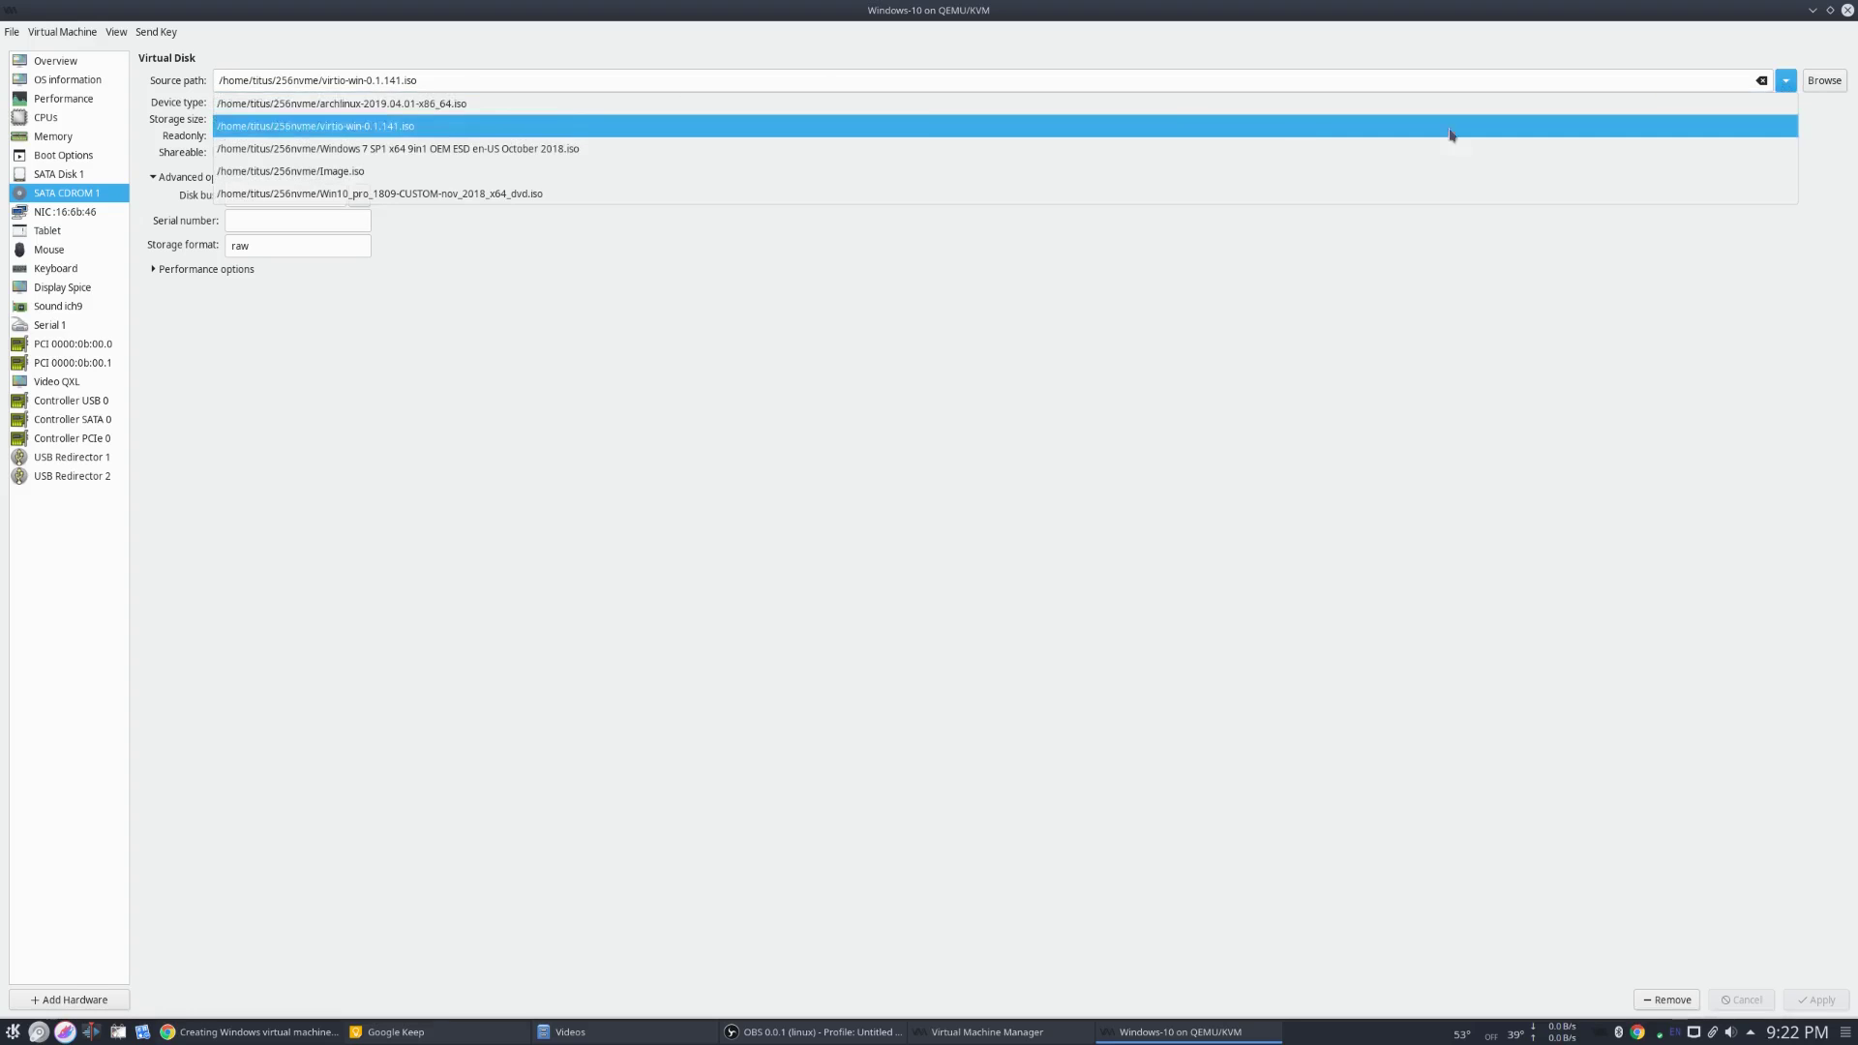
click(452, 129)
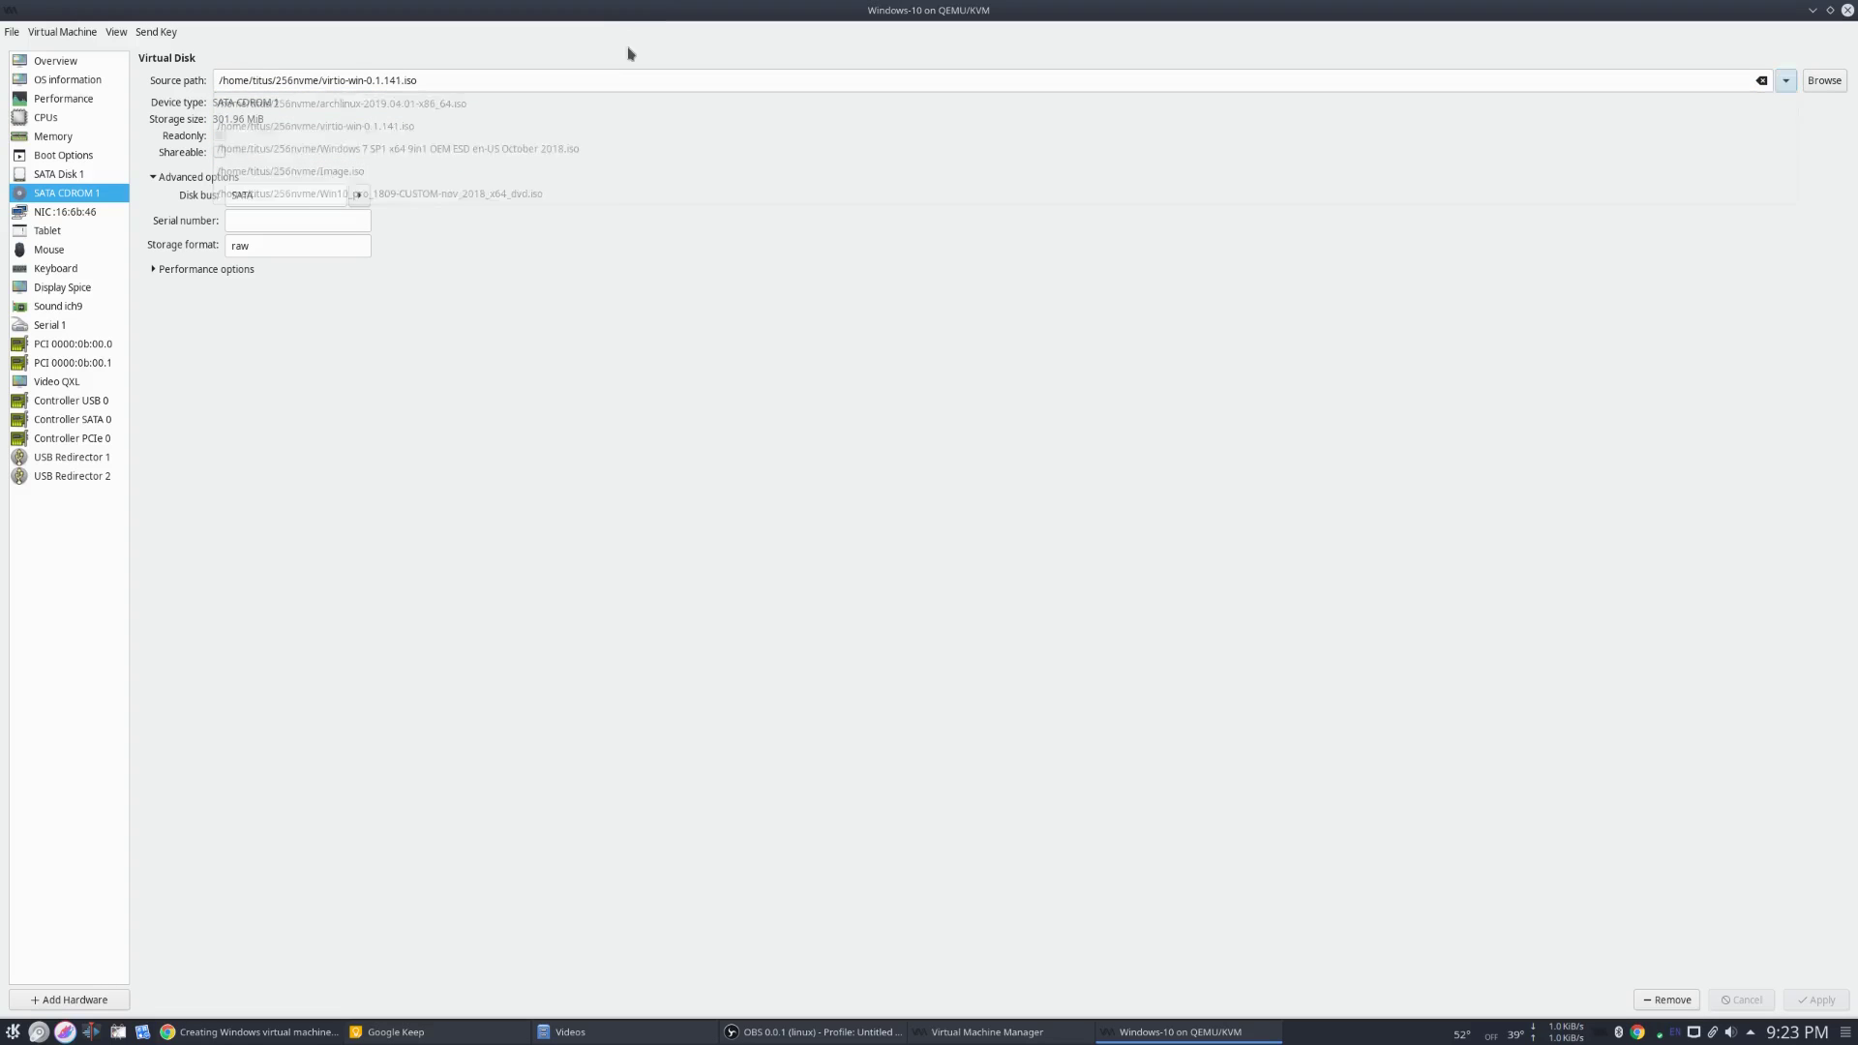
click(254, 1032)
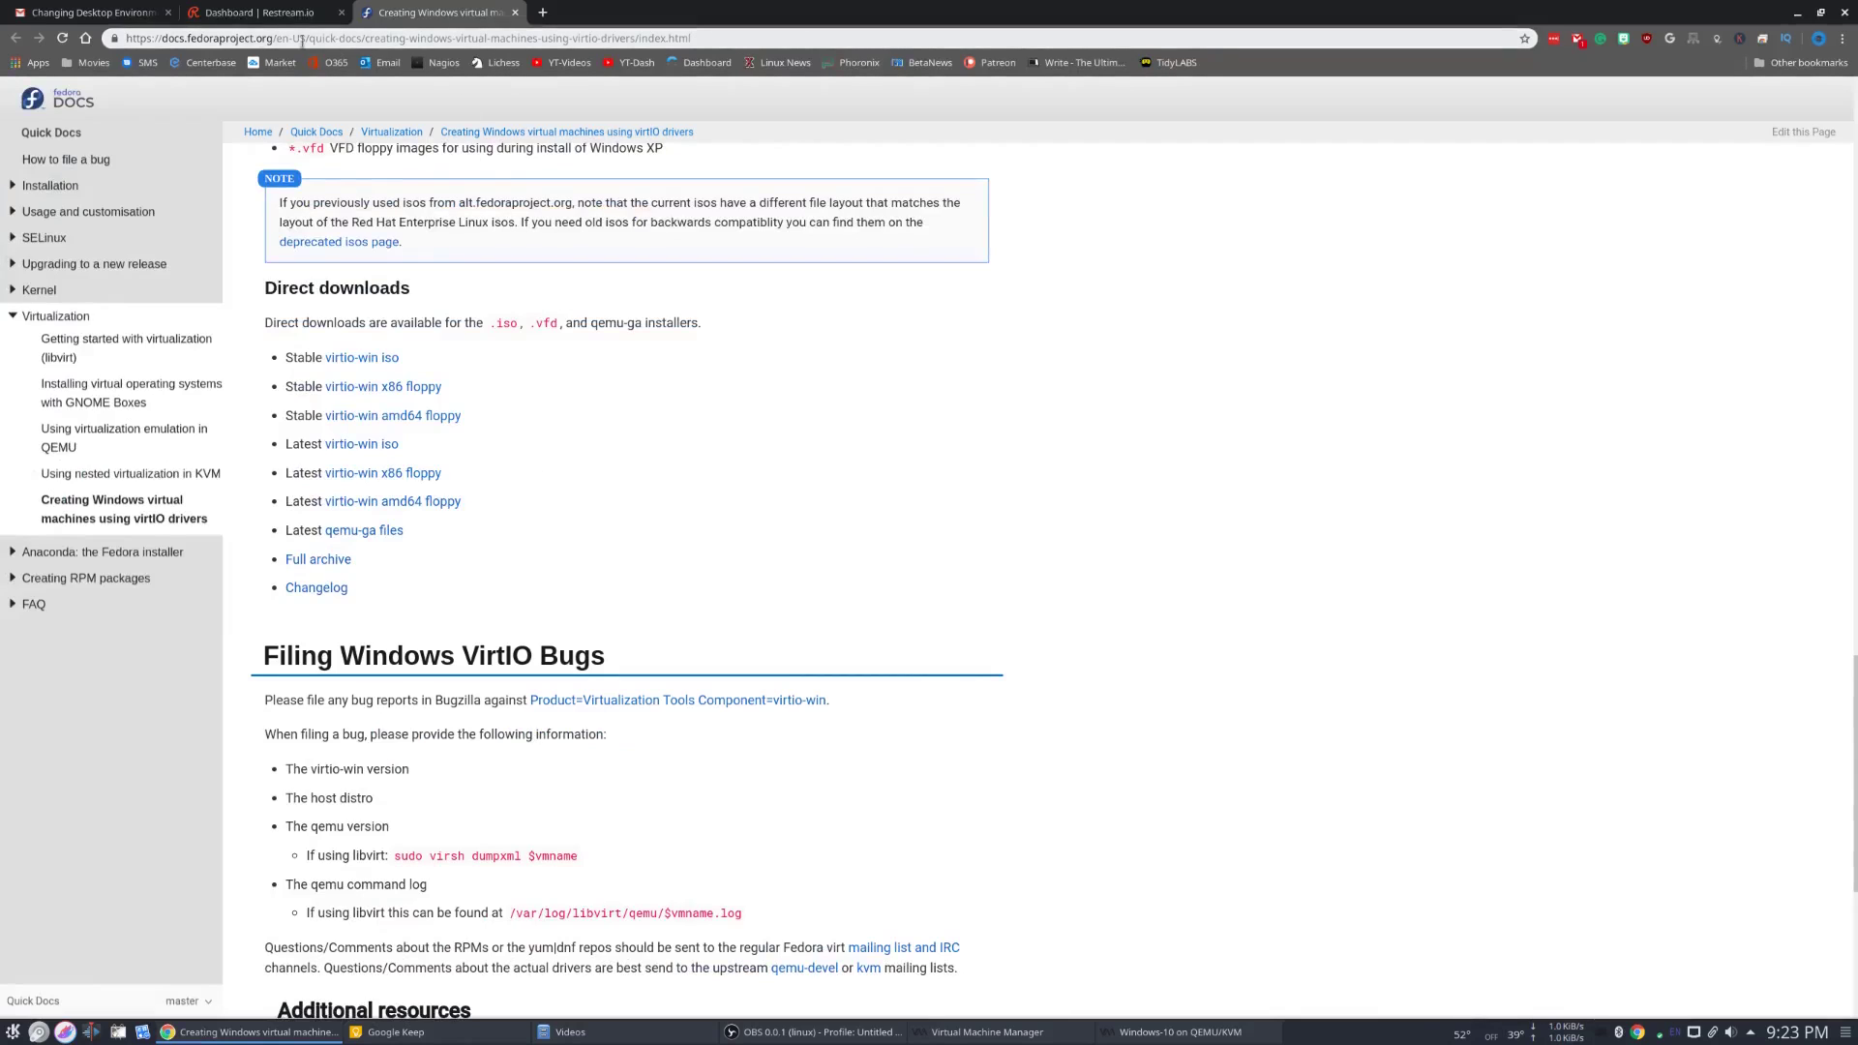
Scroll to the Direct downloads list and highlight the Stable virtio-win iso link
scroll(867, 365, up, 4)
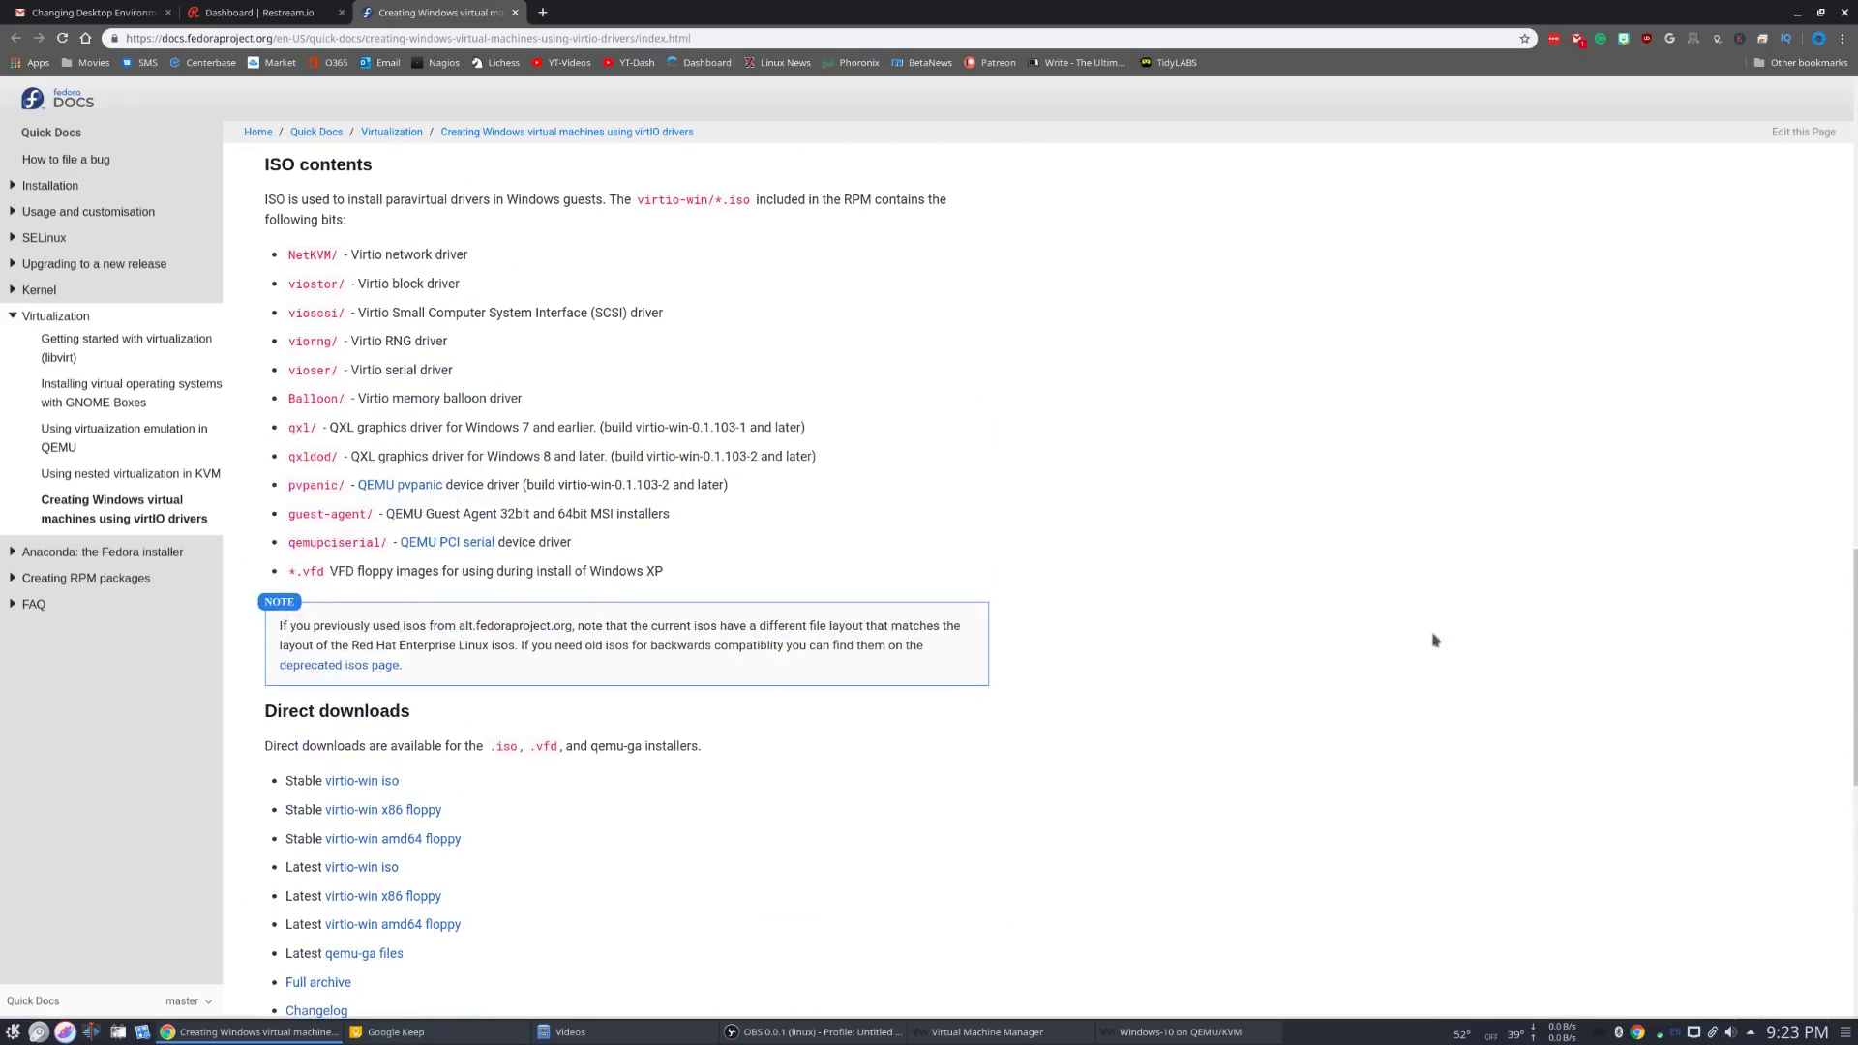
scroll(1339, 626, down, 3)
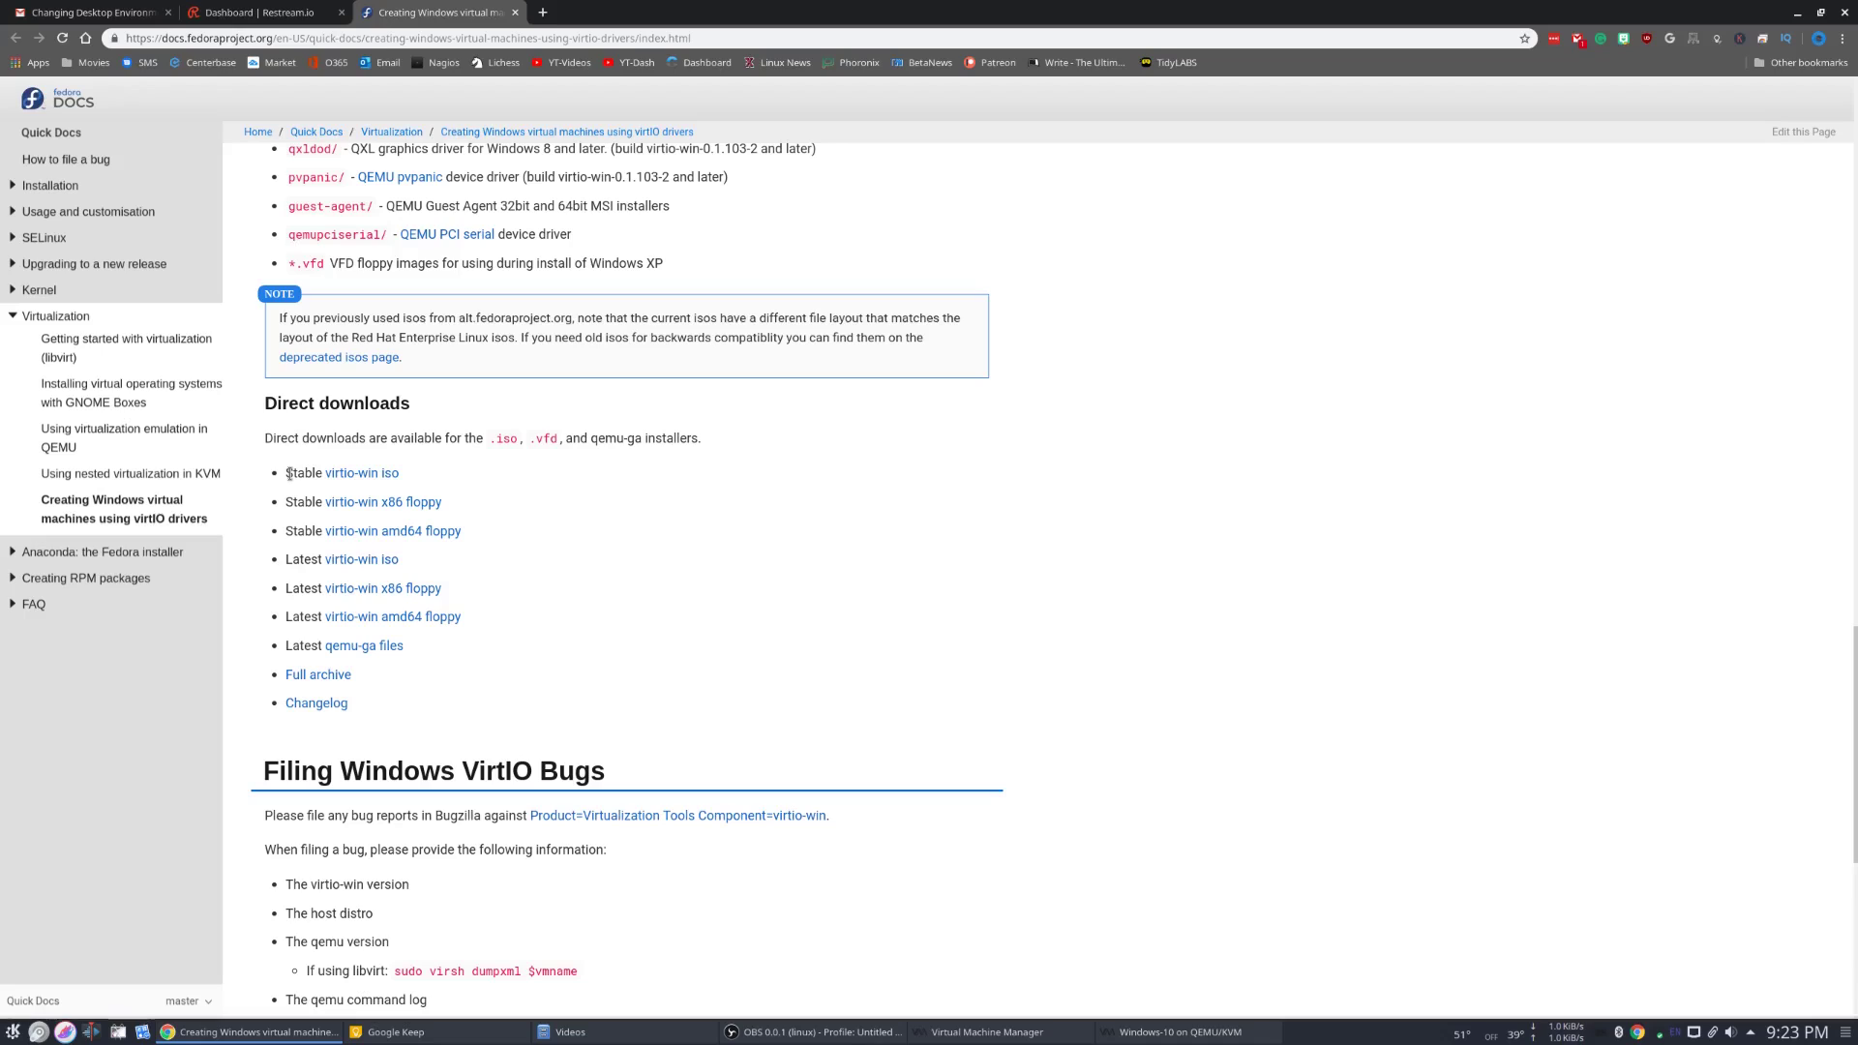
drag(284, 472, 424, 474)
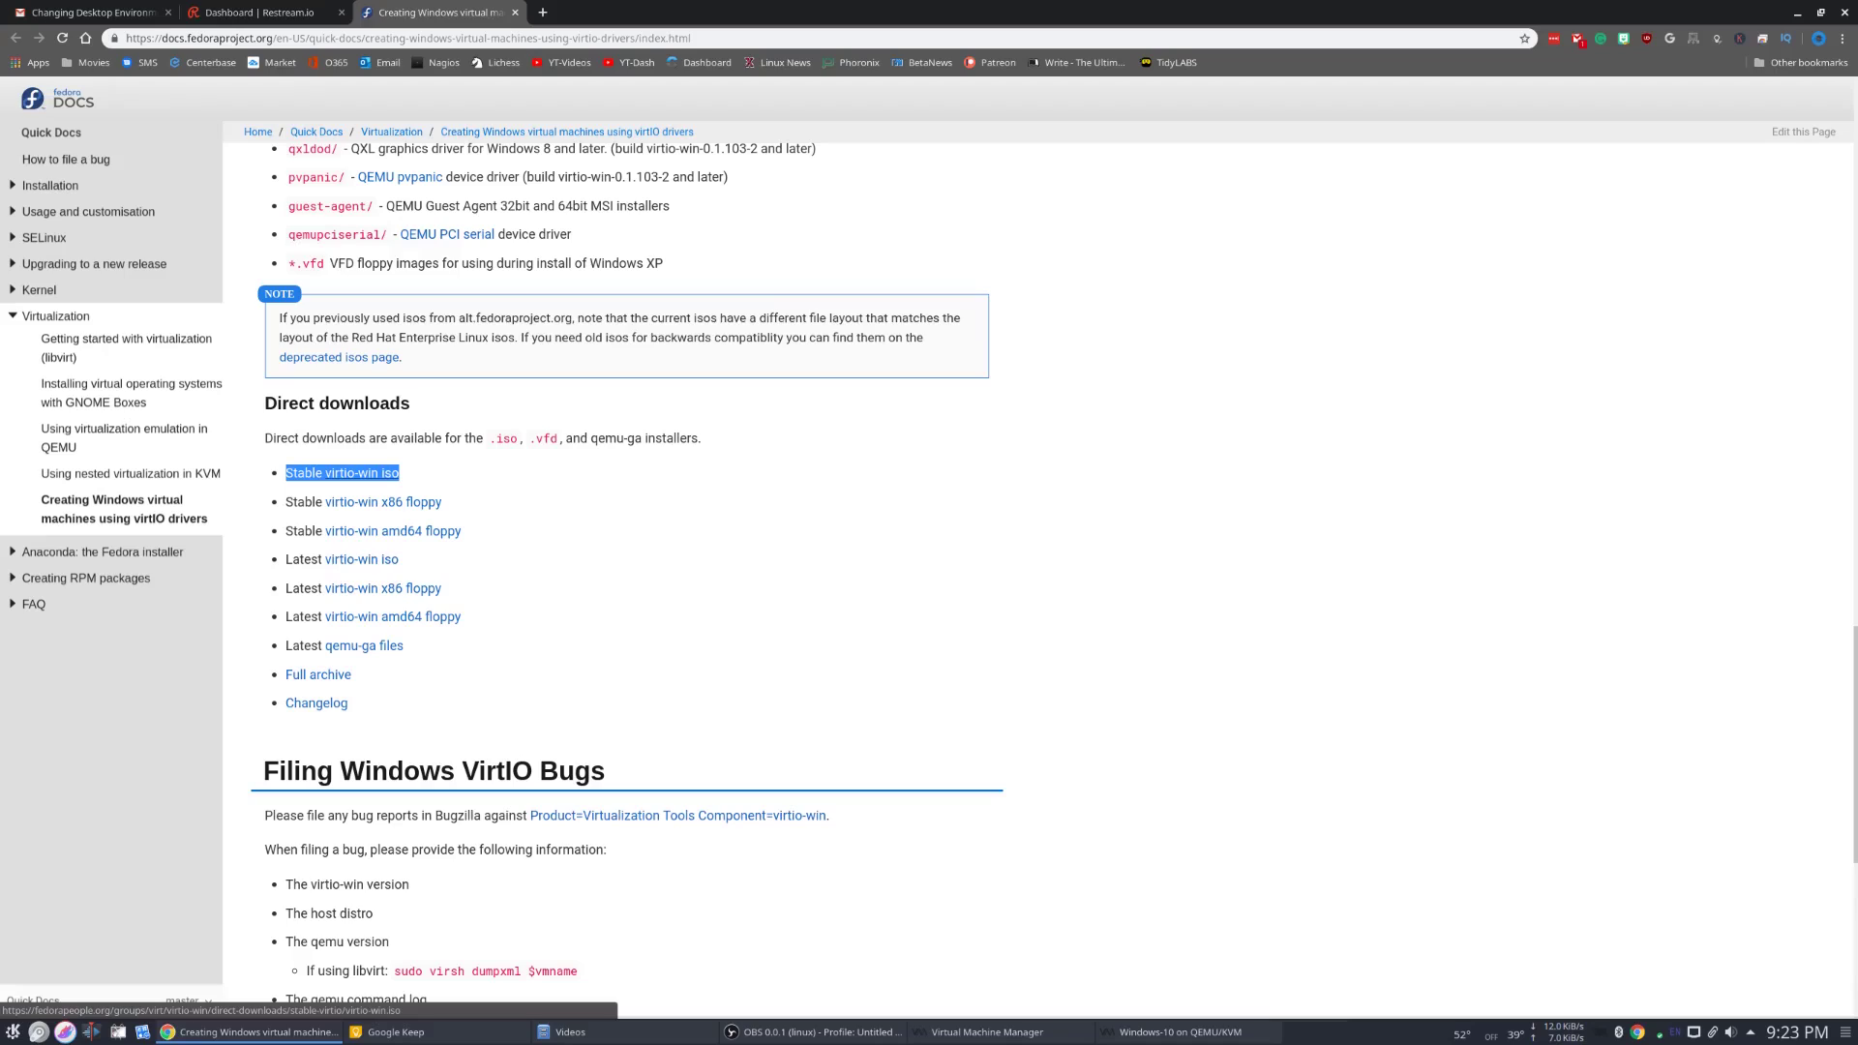
click(414, 427)
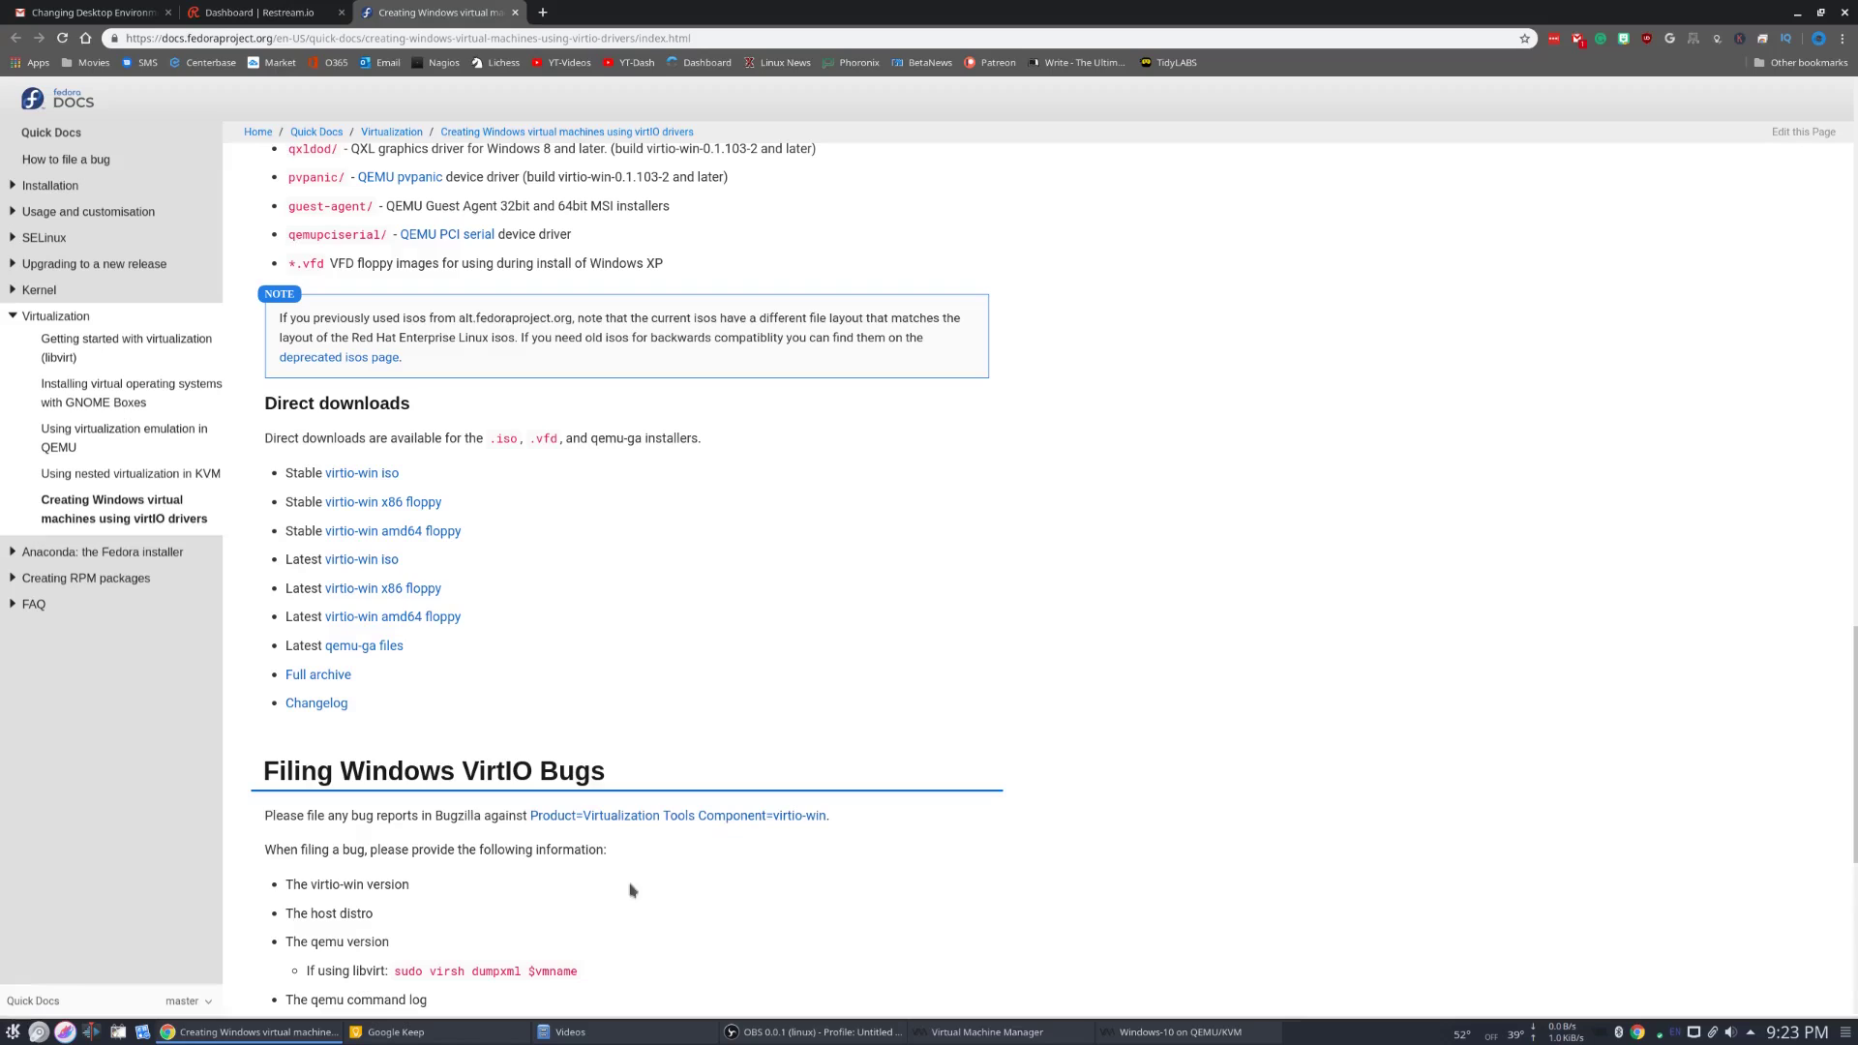
Switch the Windows-10 VM window to its live console and open File Explorer in the guest
click(1138, 1037)
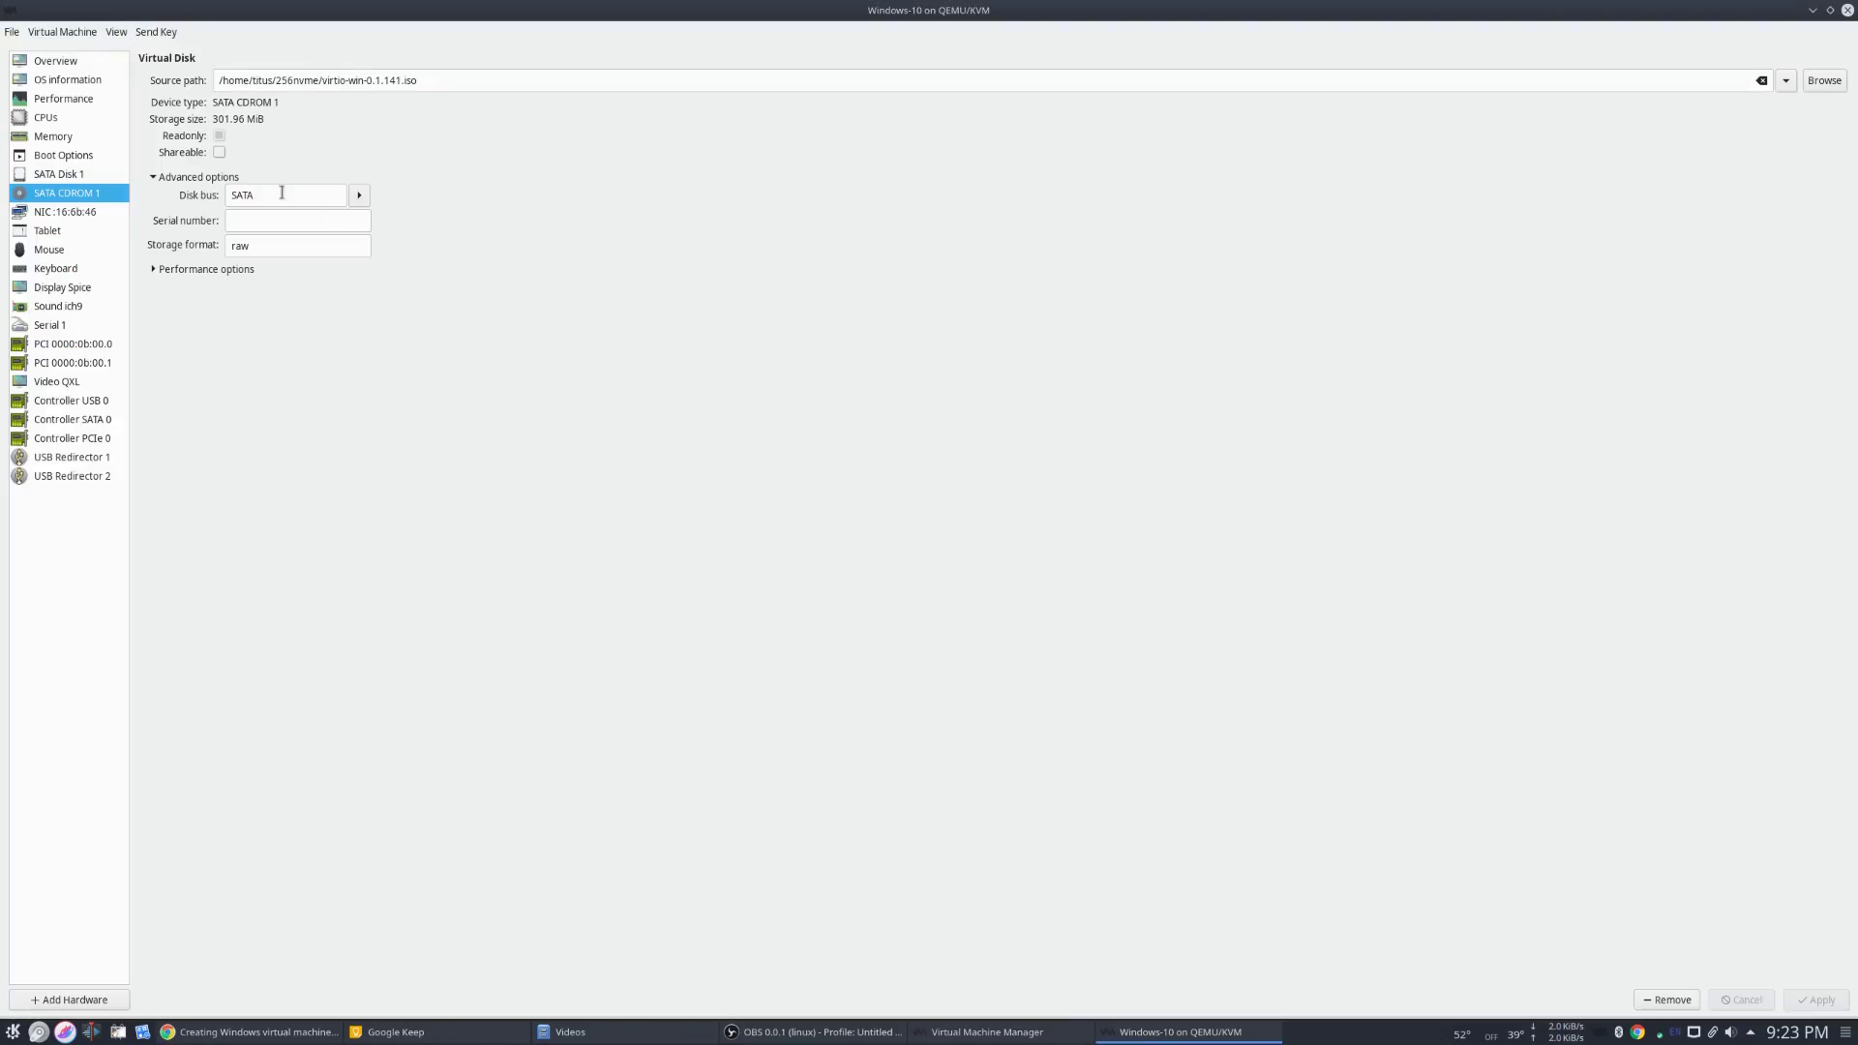
click(116, 33)
click(123, 54)
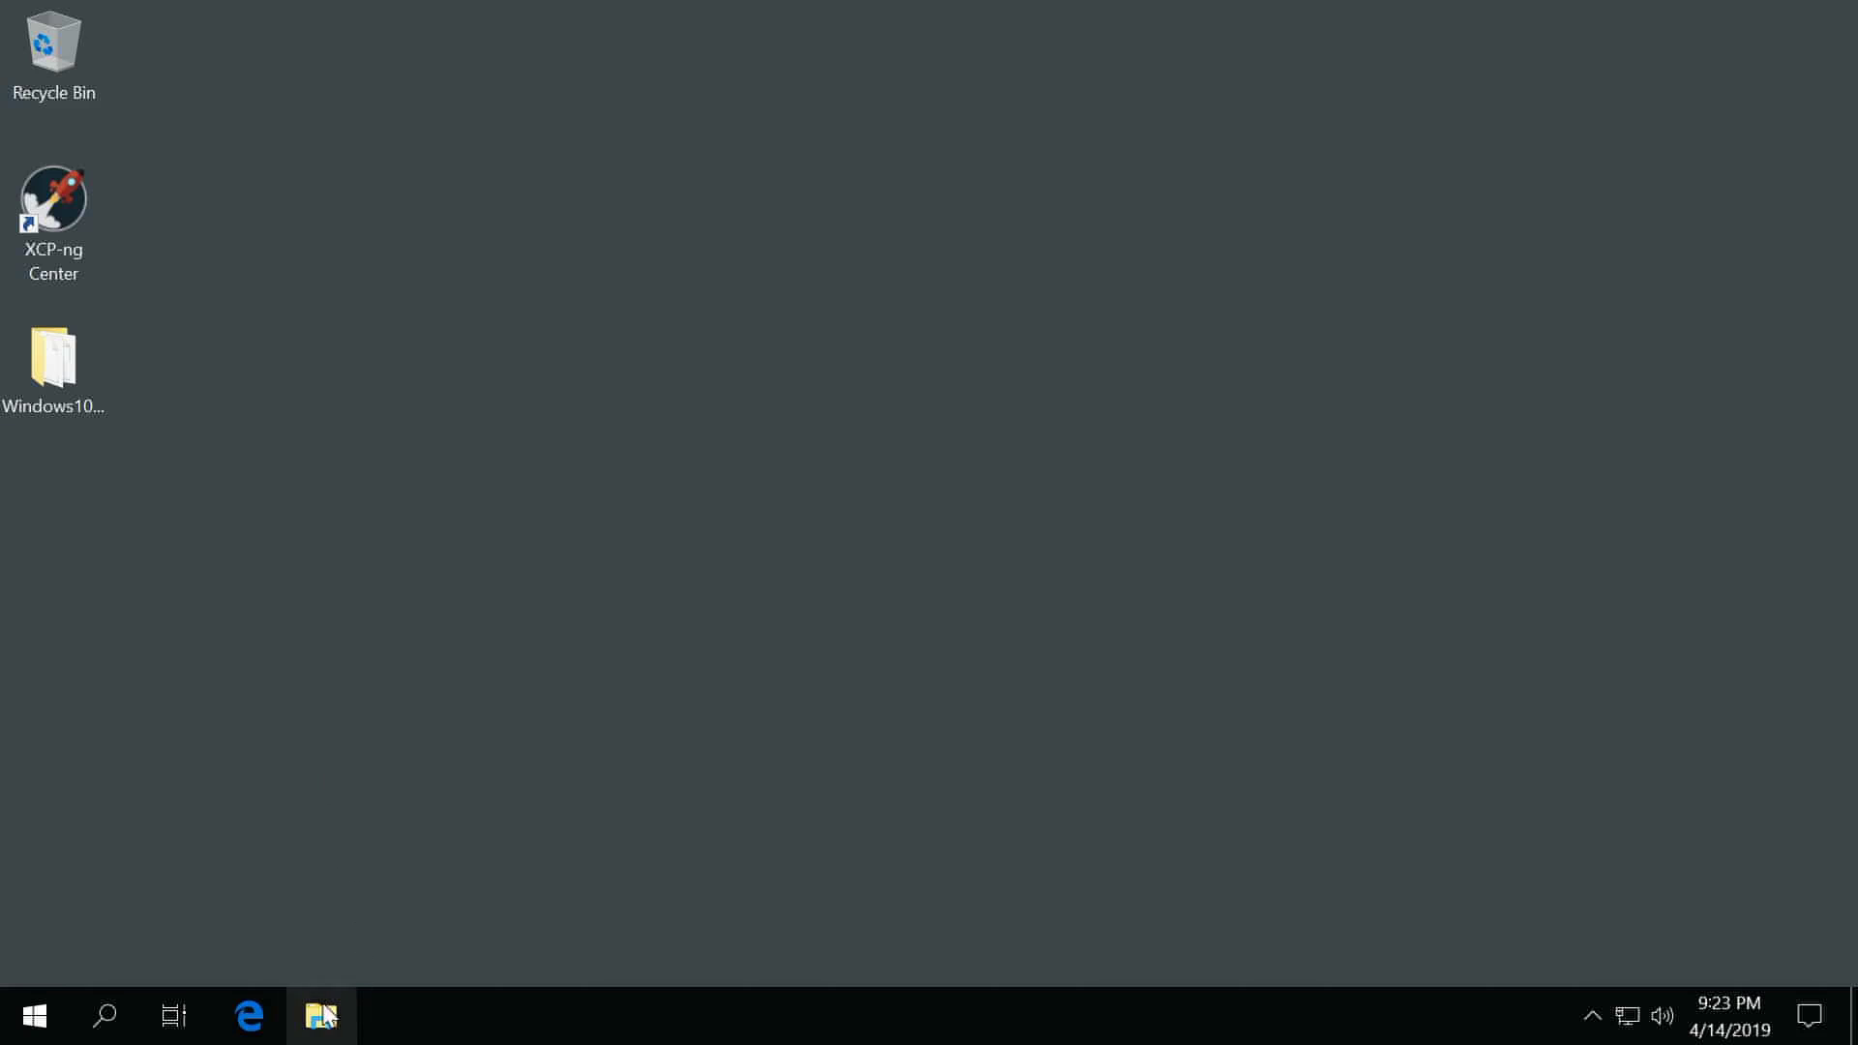
click(348, 990)
Open the virtio-win CD's guest-agent folder and inspect the qemu-ga-x64 installer without installing
click(1166, 561)
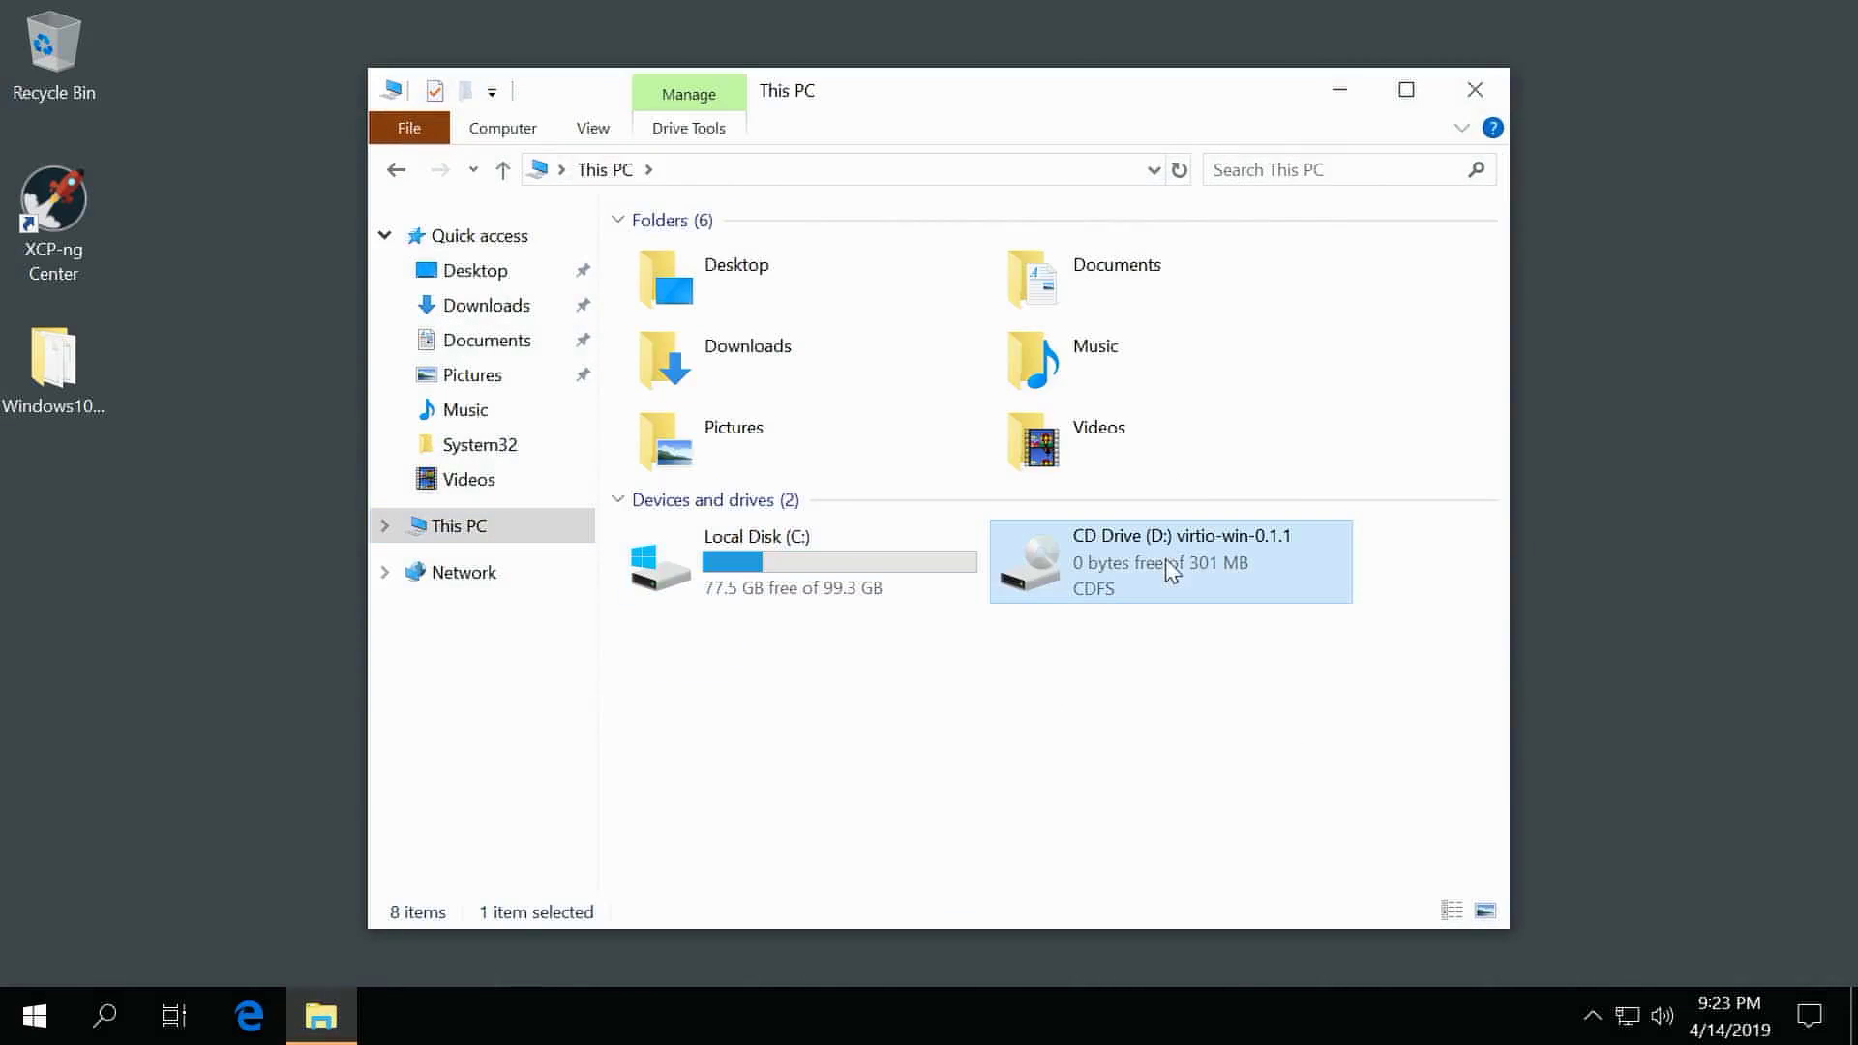
right_click(1166, 561)
click(1294, 579)
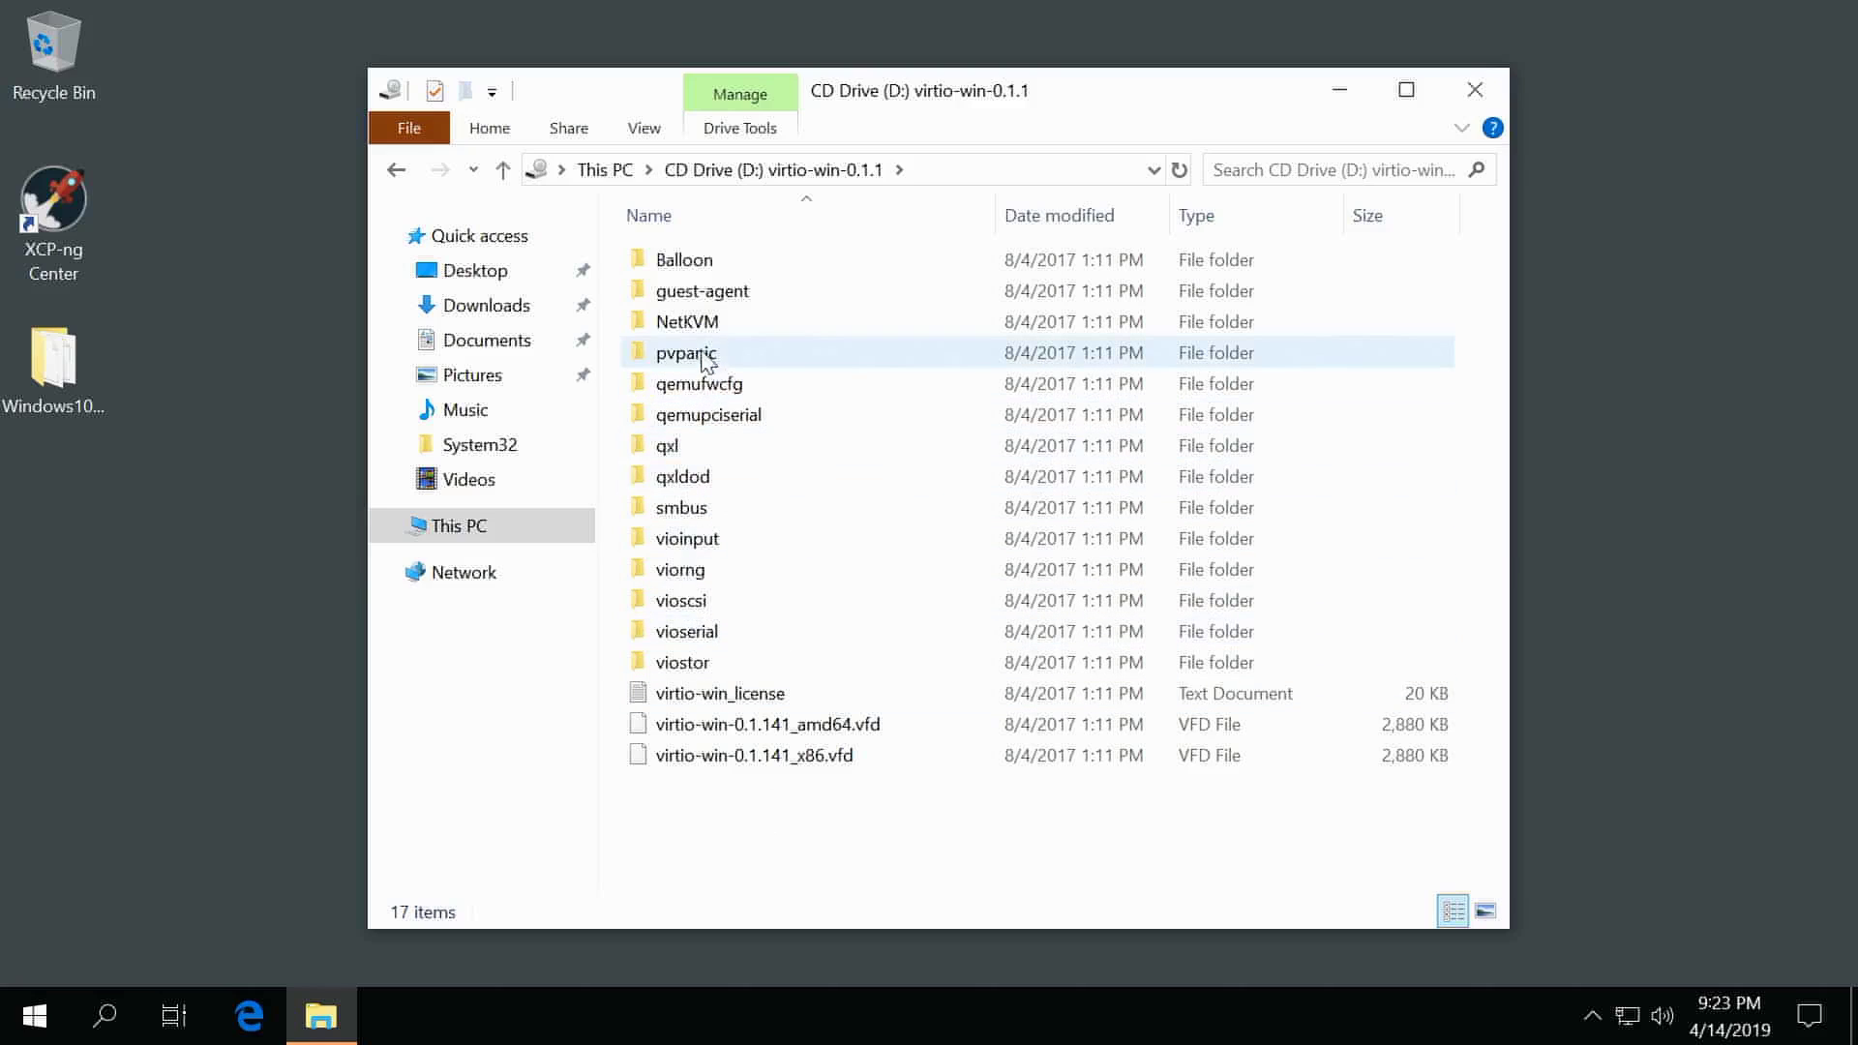
double_click(689, 292)
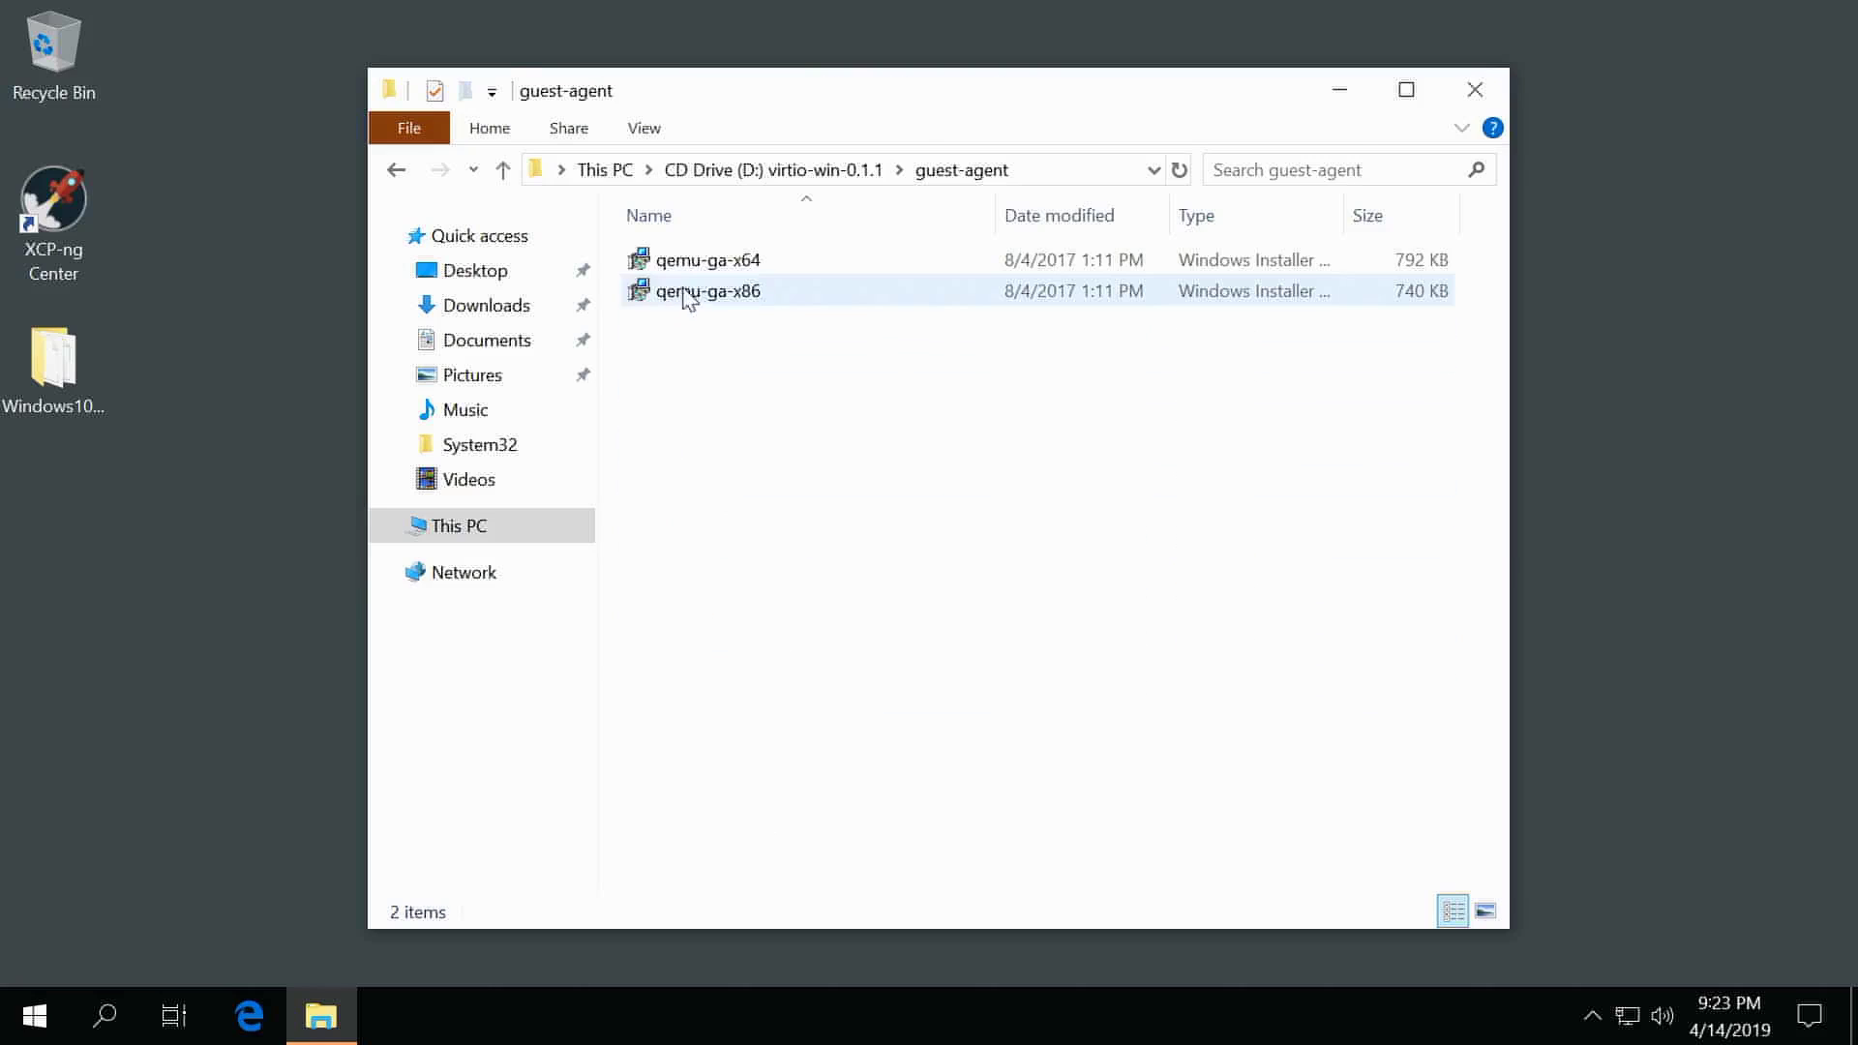
right_click(690, 265)
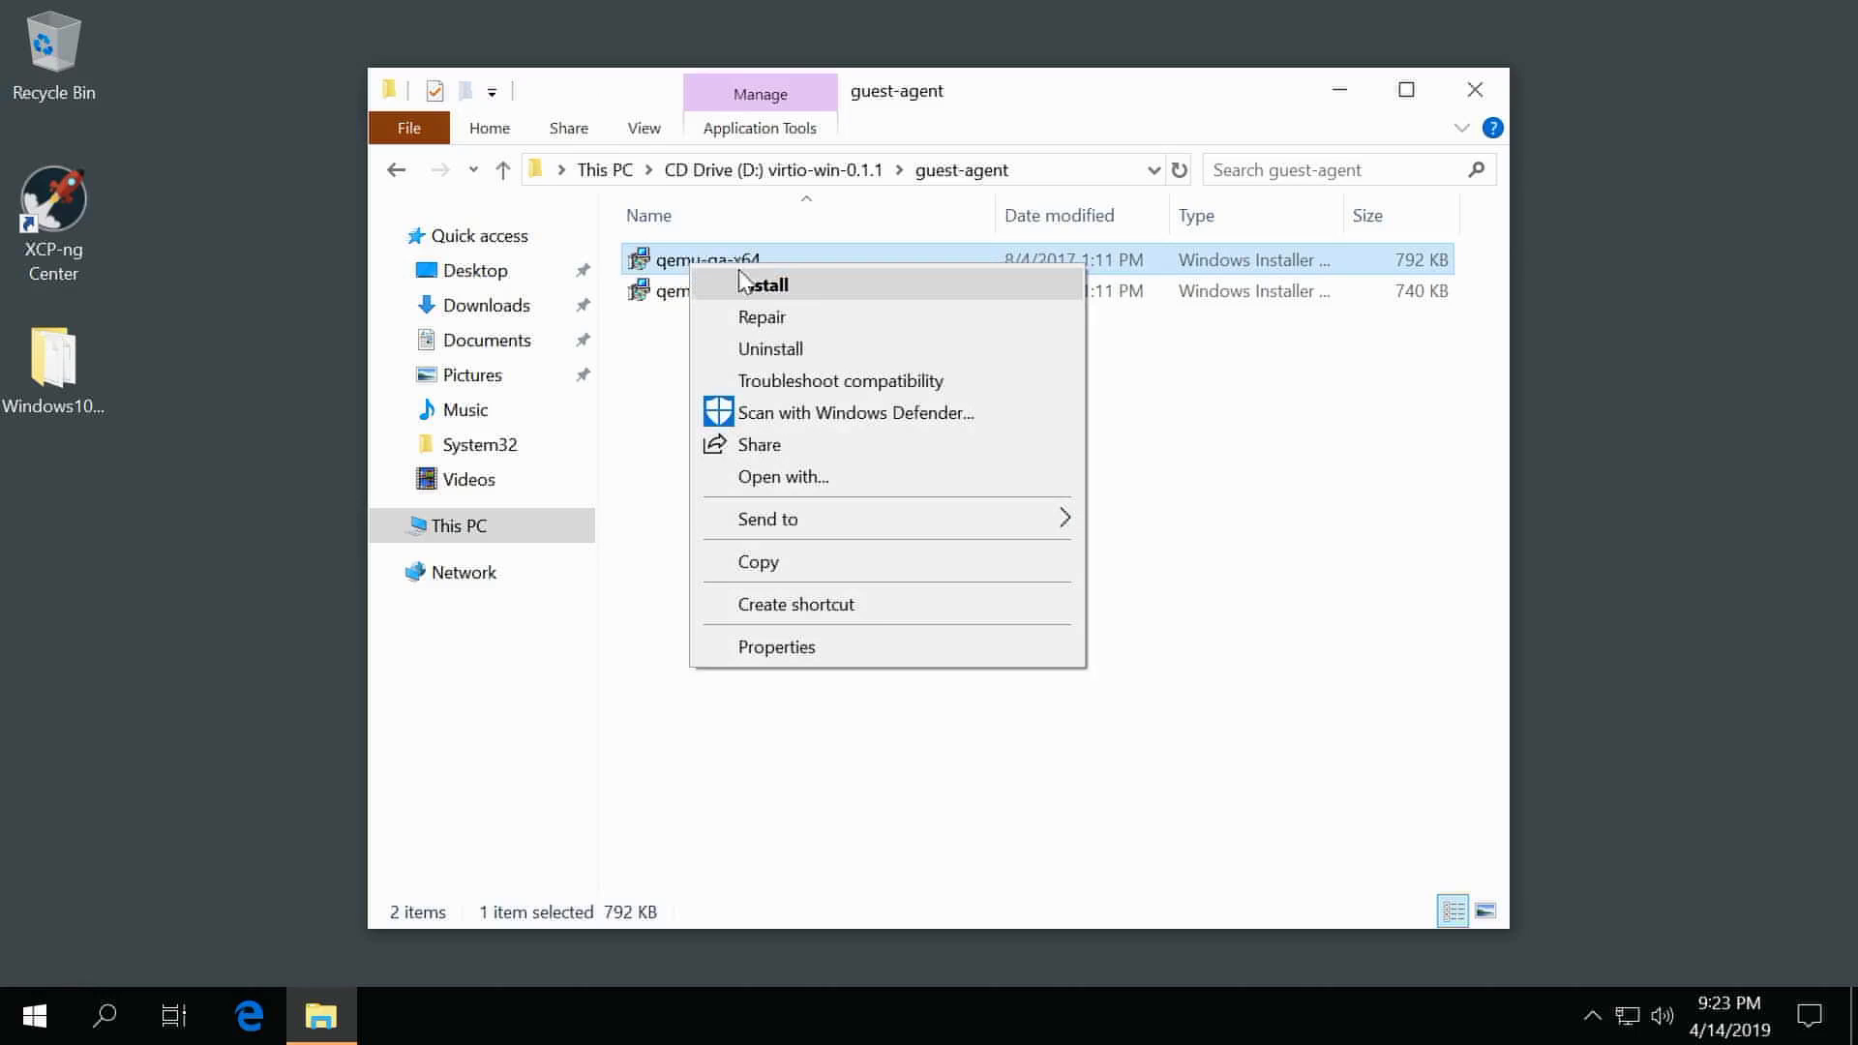
click(106, 654)
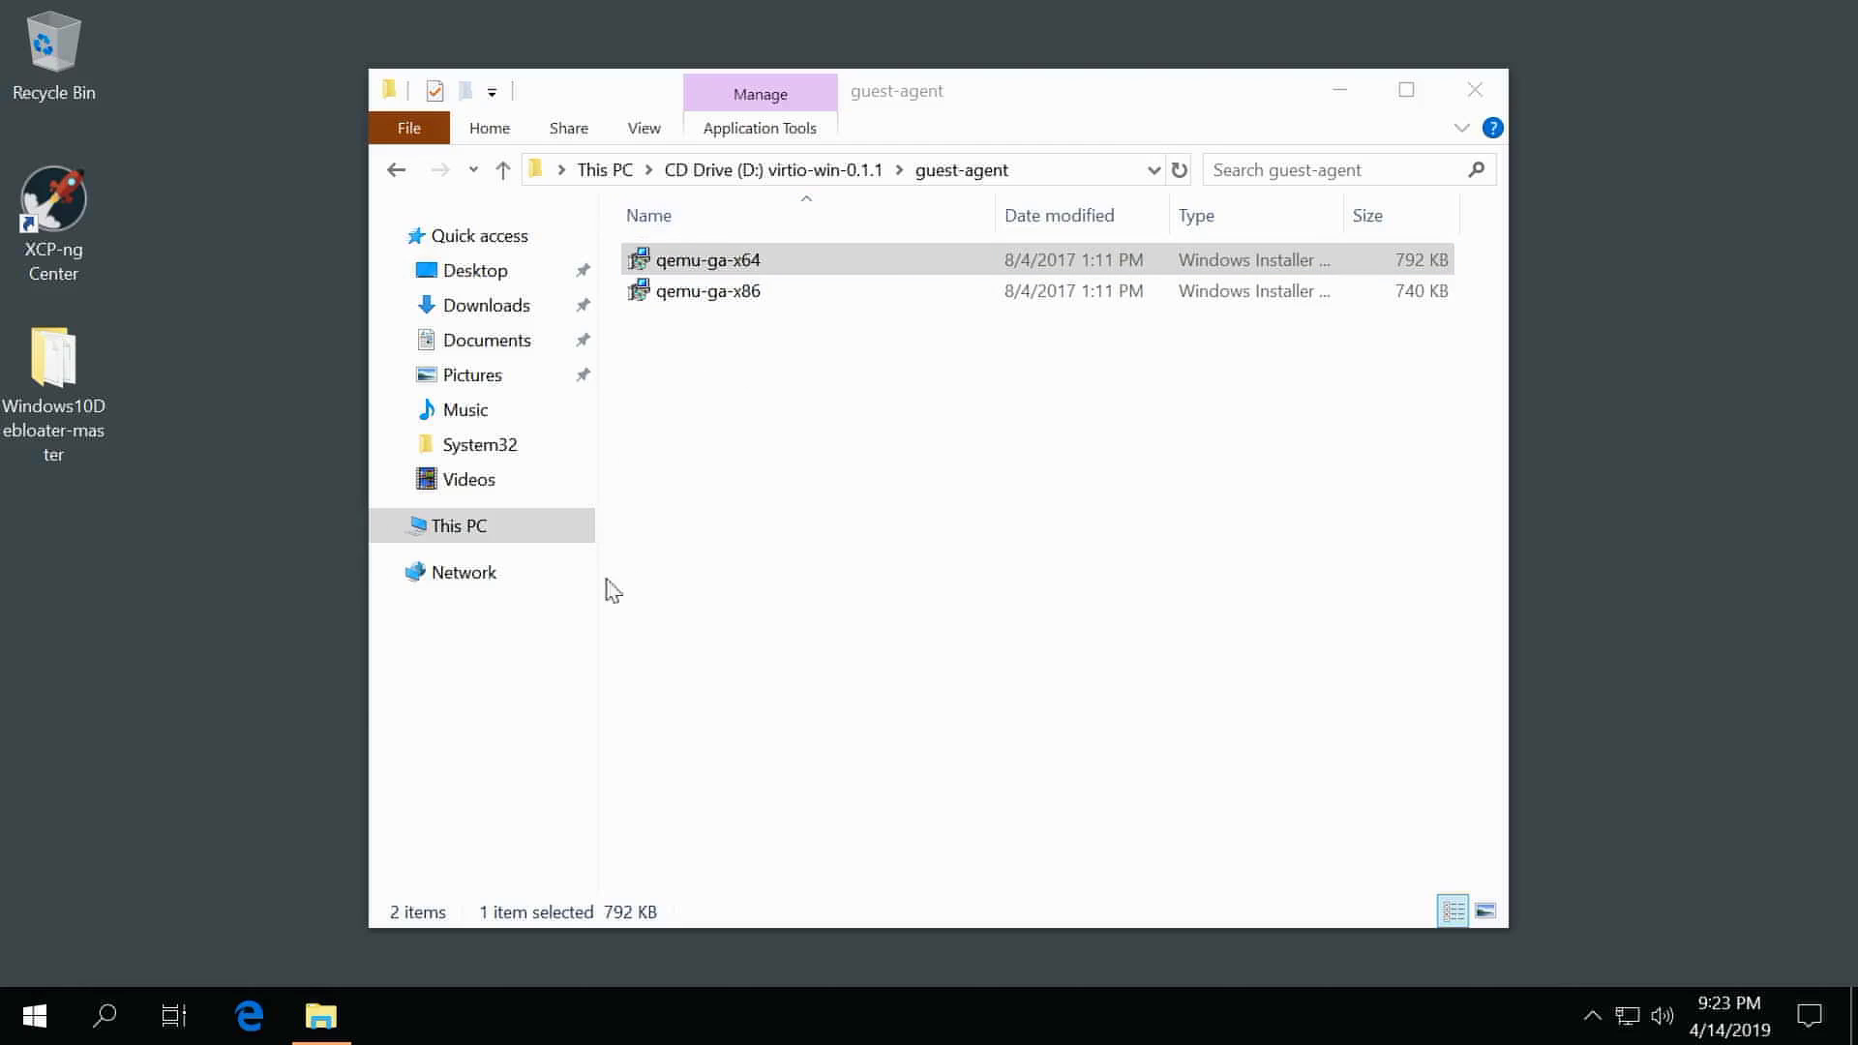
Open Device Manager via Win+X and start a driver update for the Radeon RX 570 Series
right_click(38, 999)
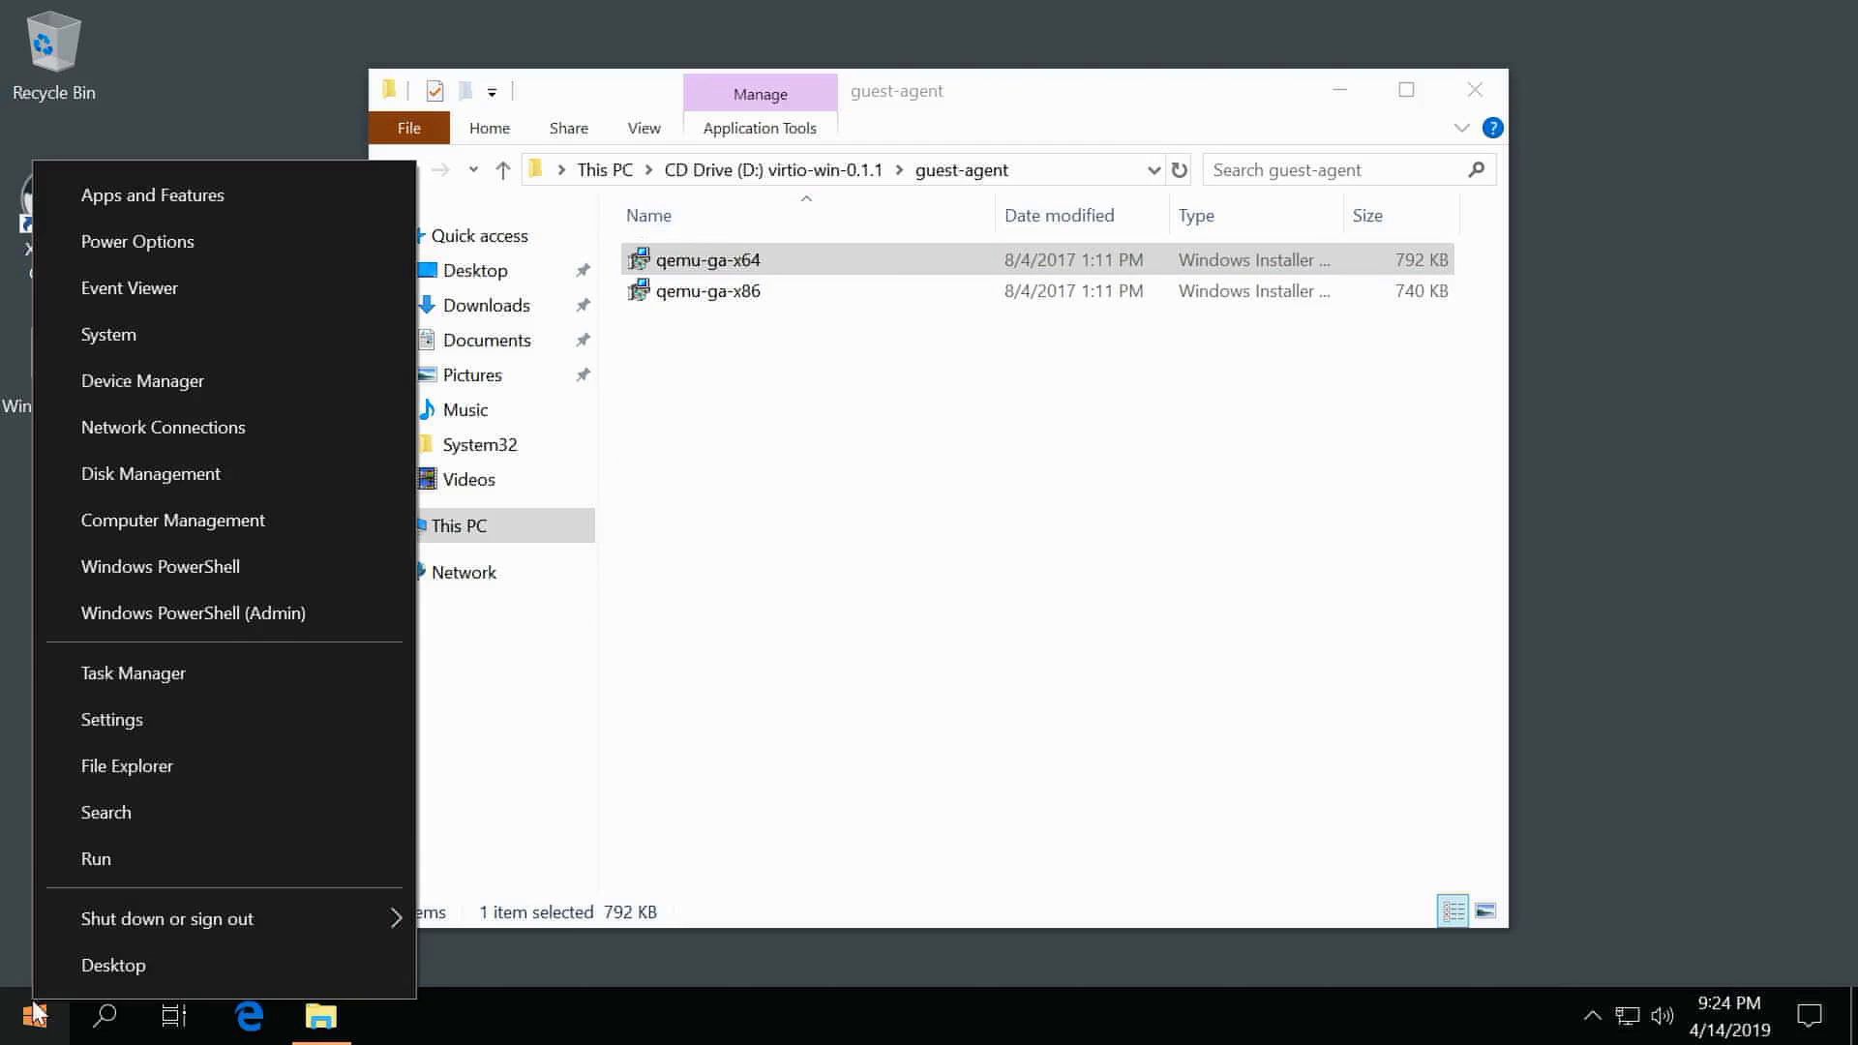
click(140, 385)
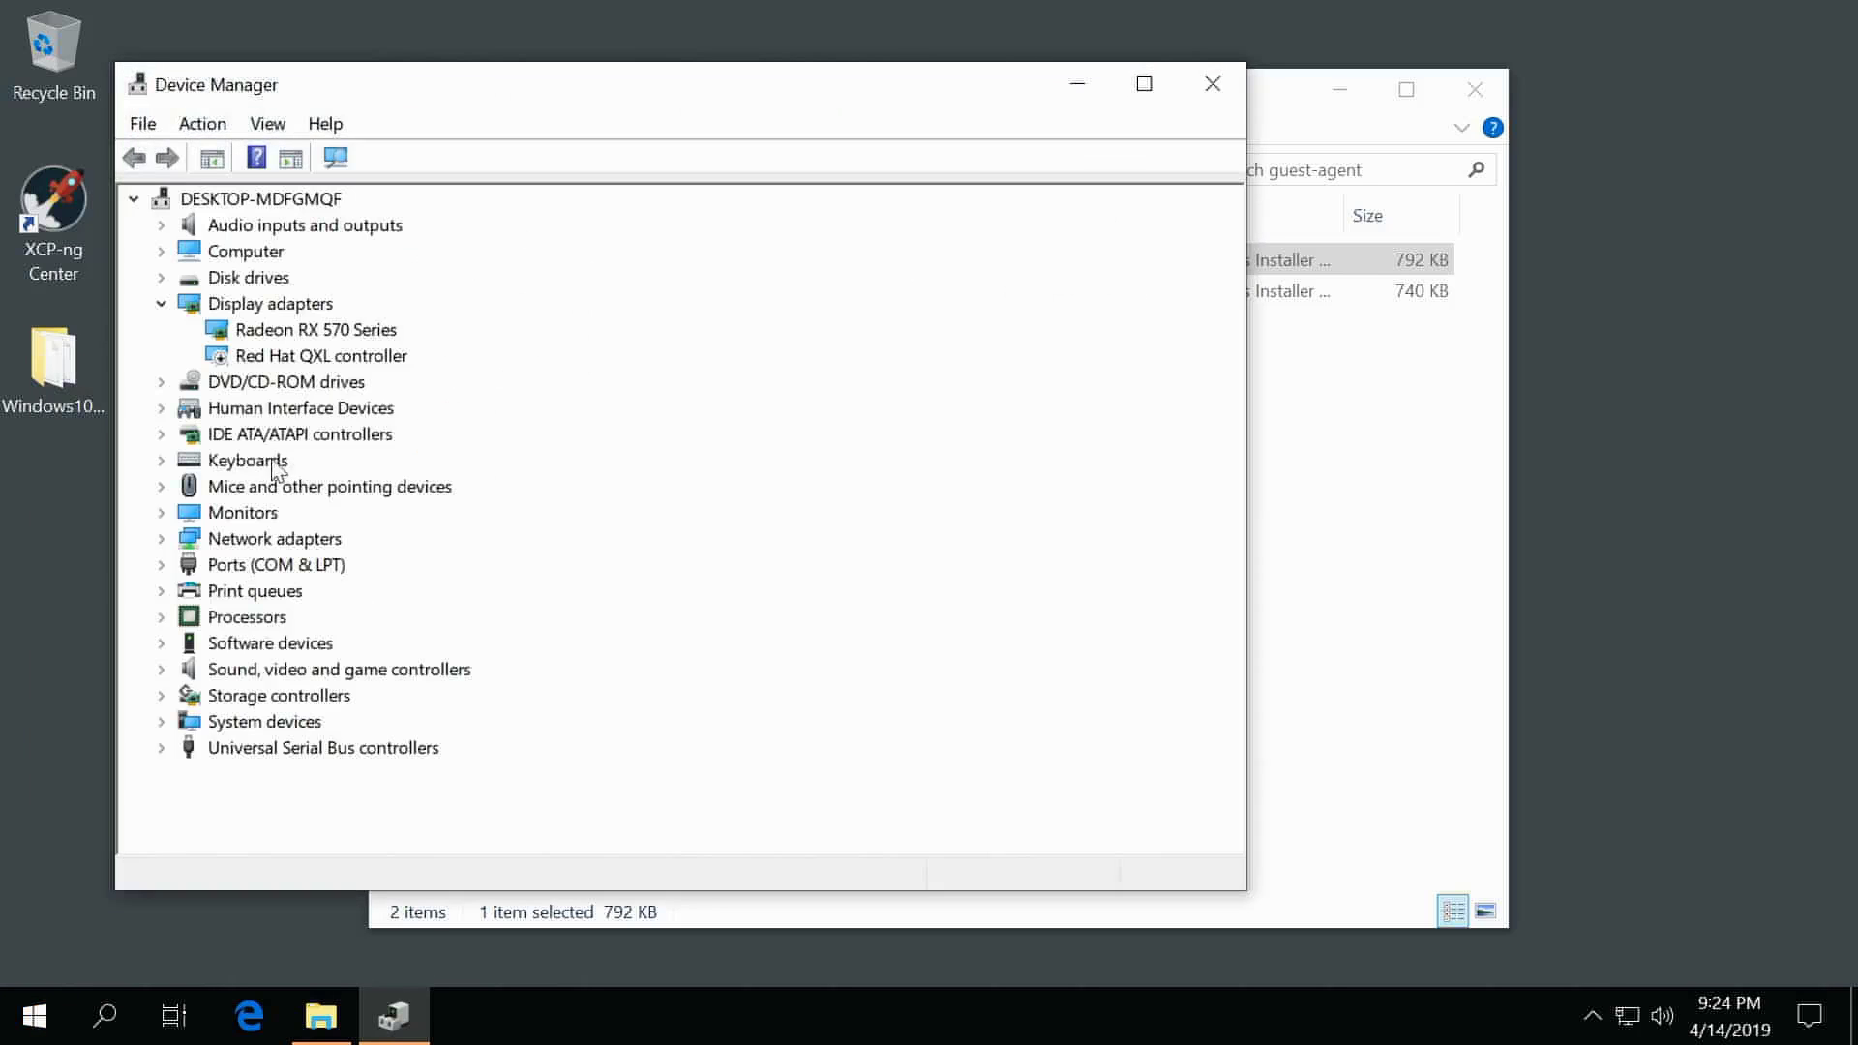
right_click(254, 337)
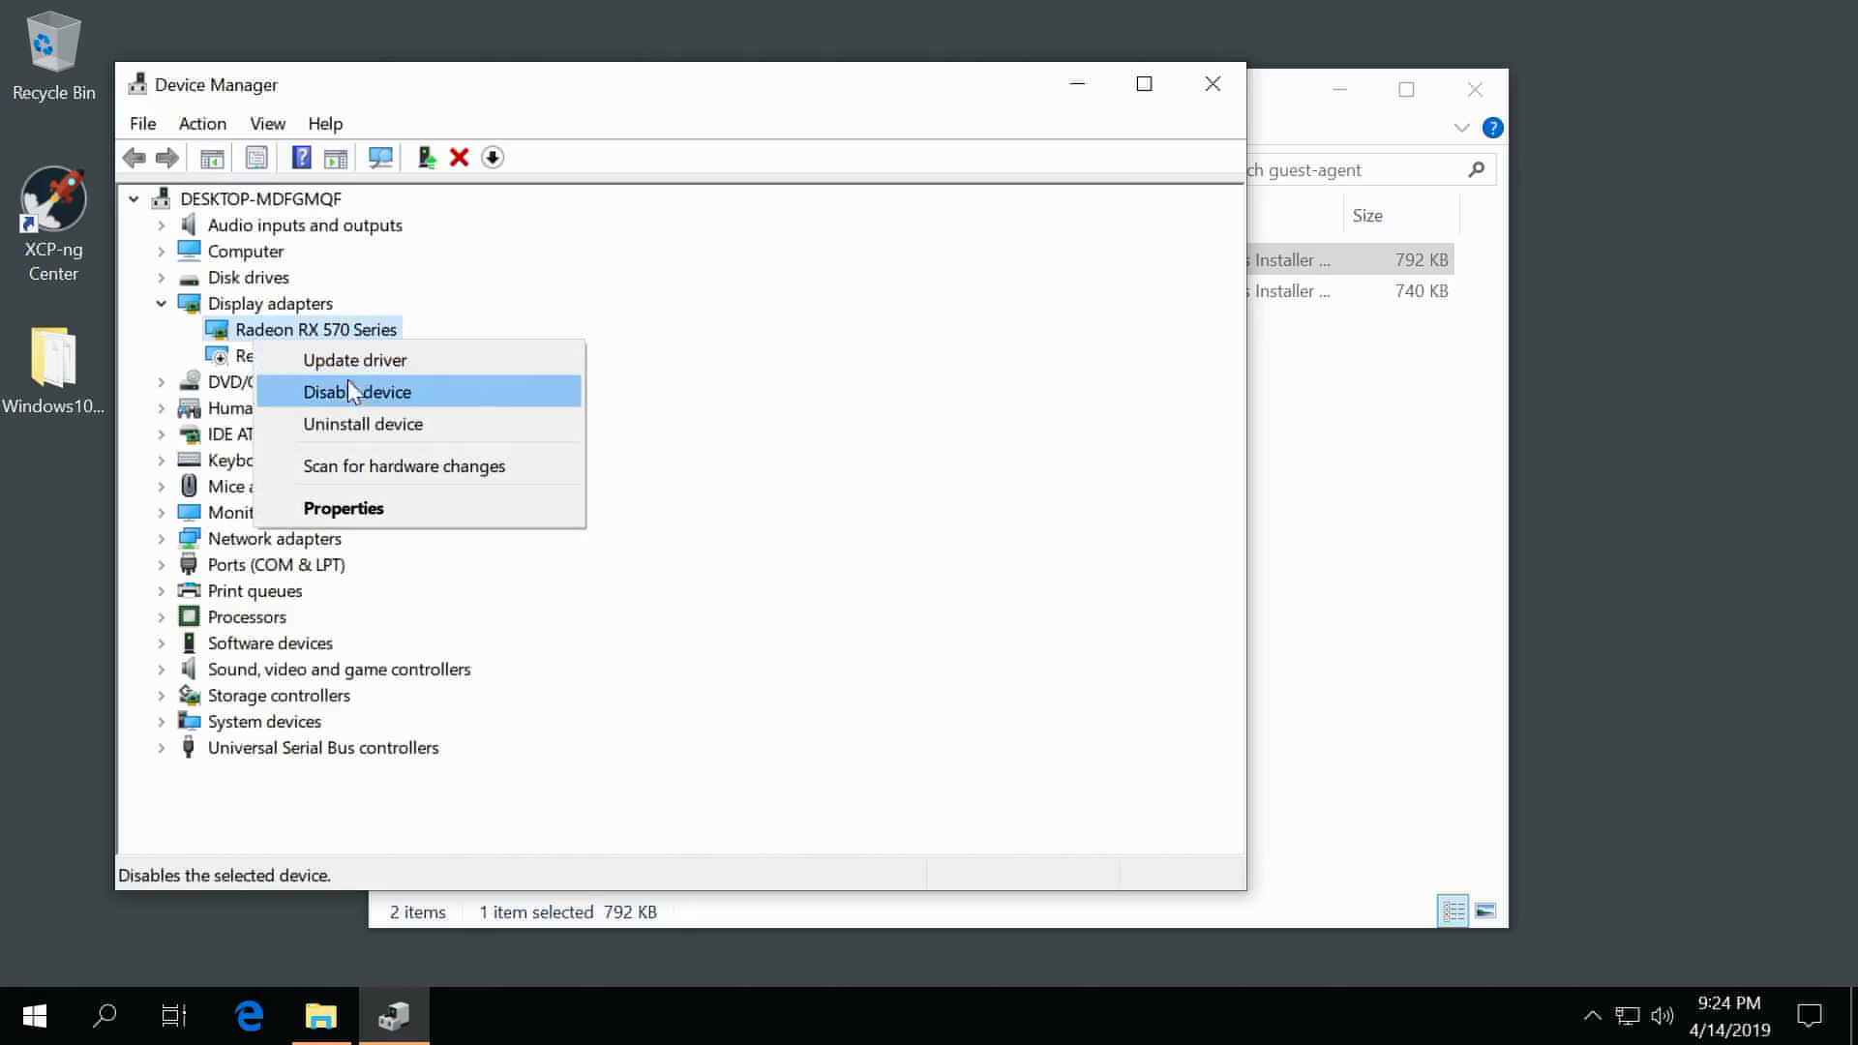
click(350, 360)
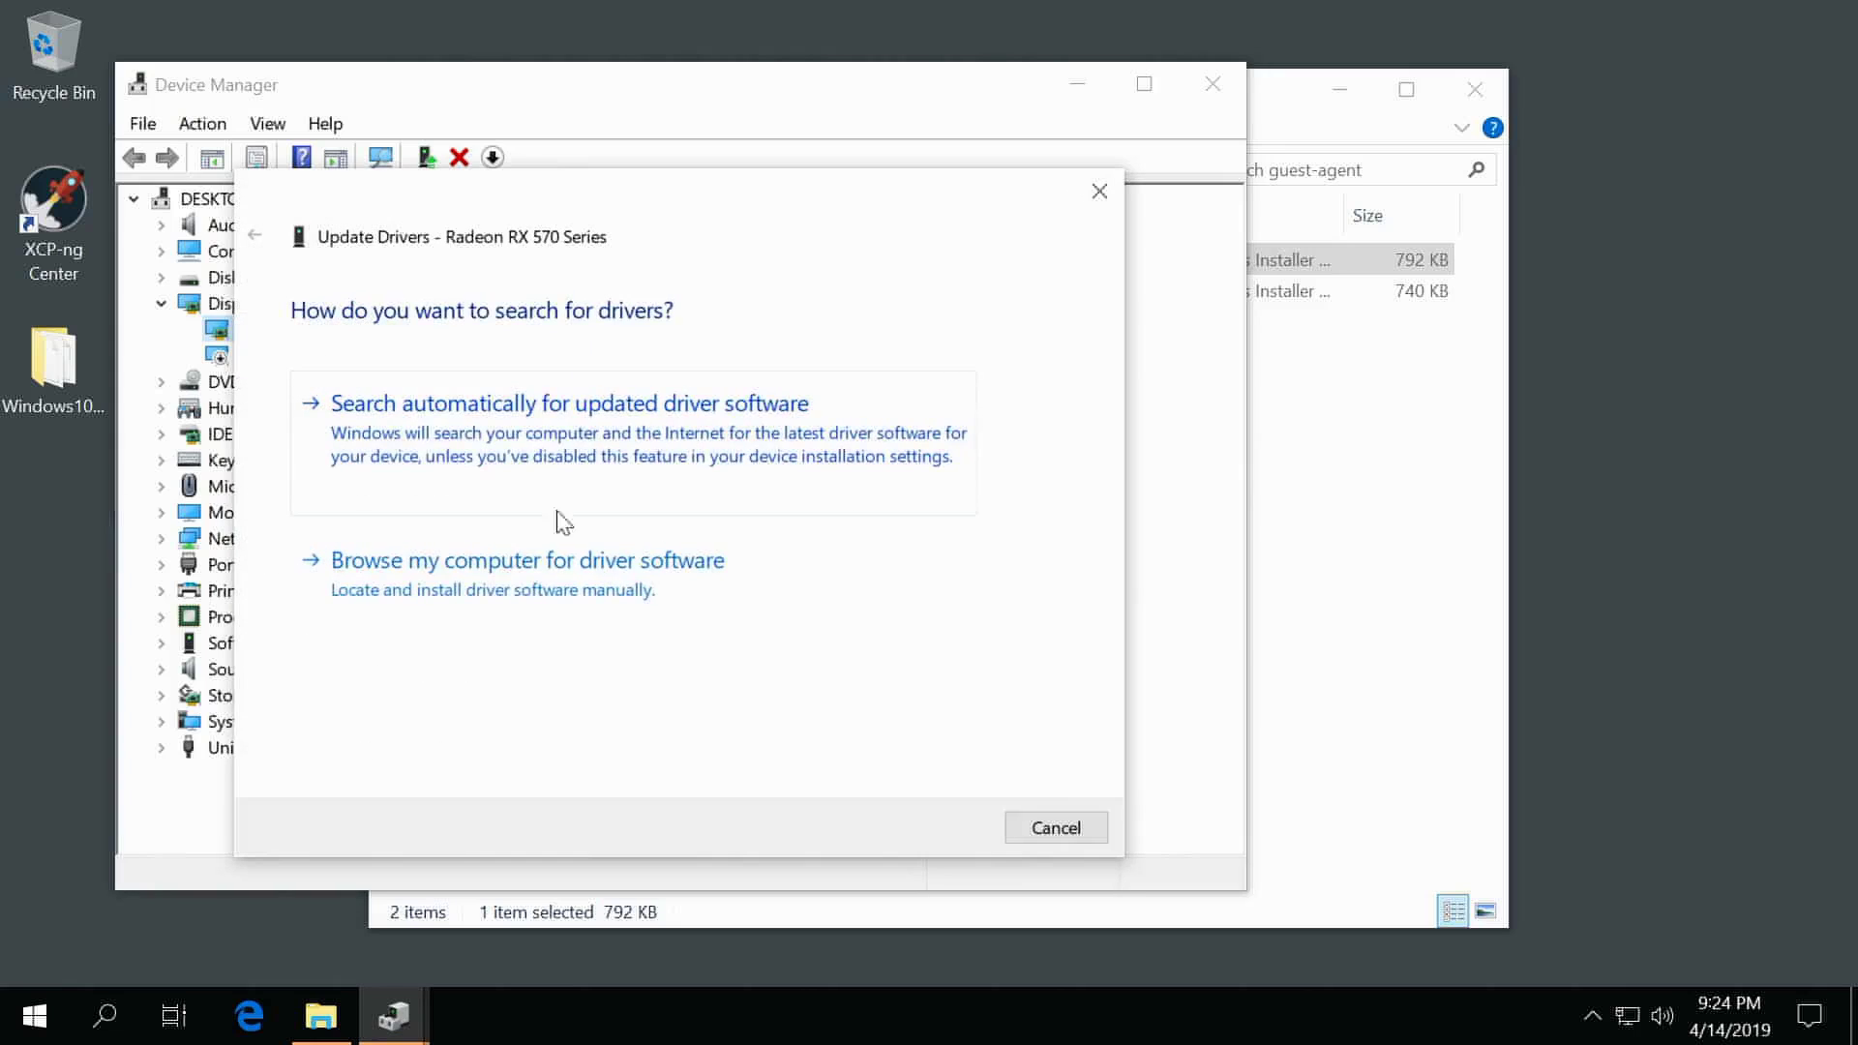
Browse to the virtio-win CD (D:\) as driver location, cancel, and close the guest-agent folder
click(526, 567)
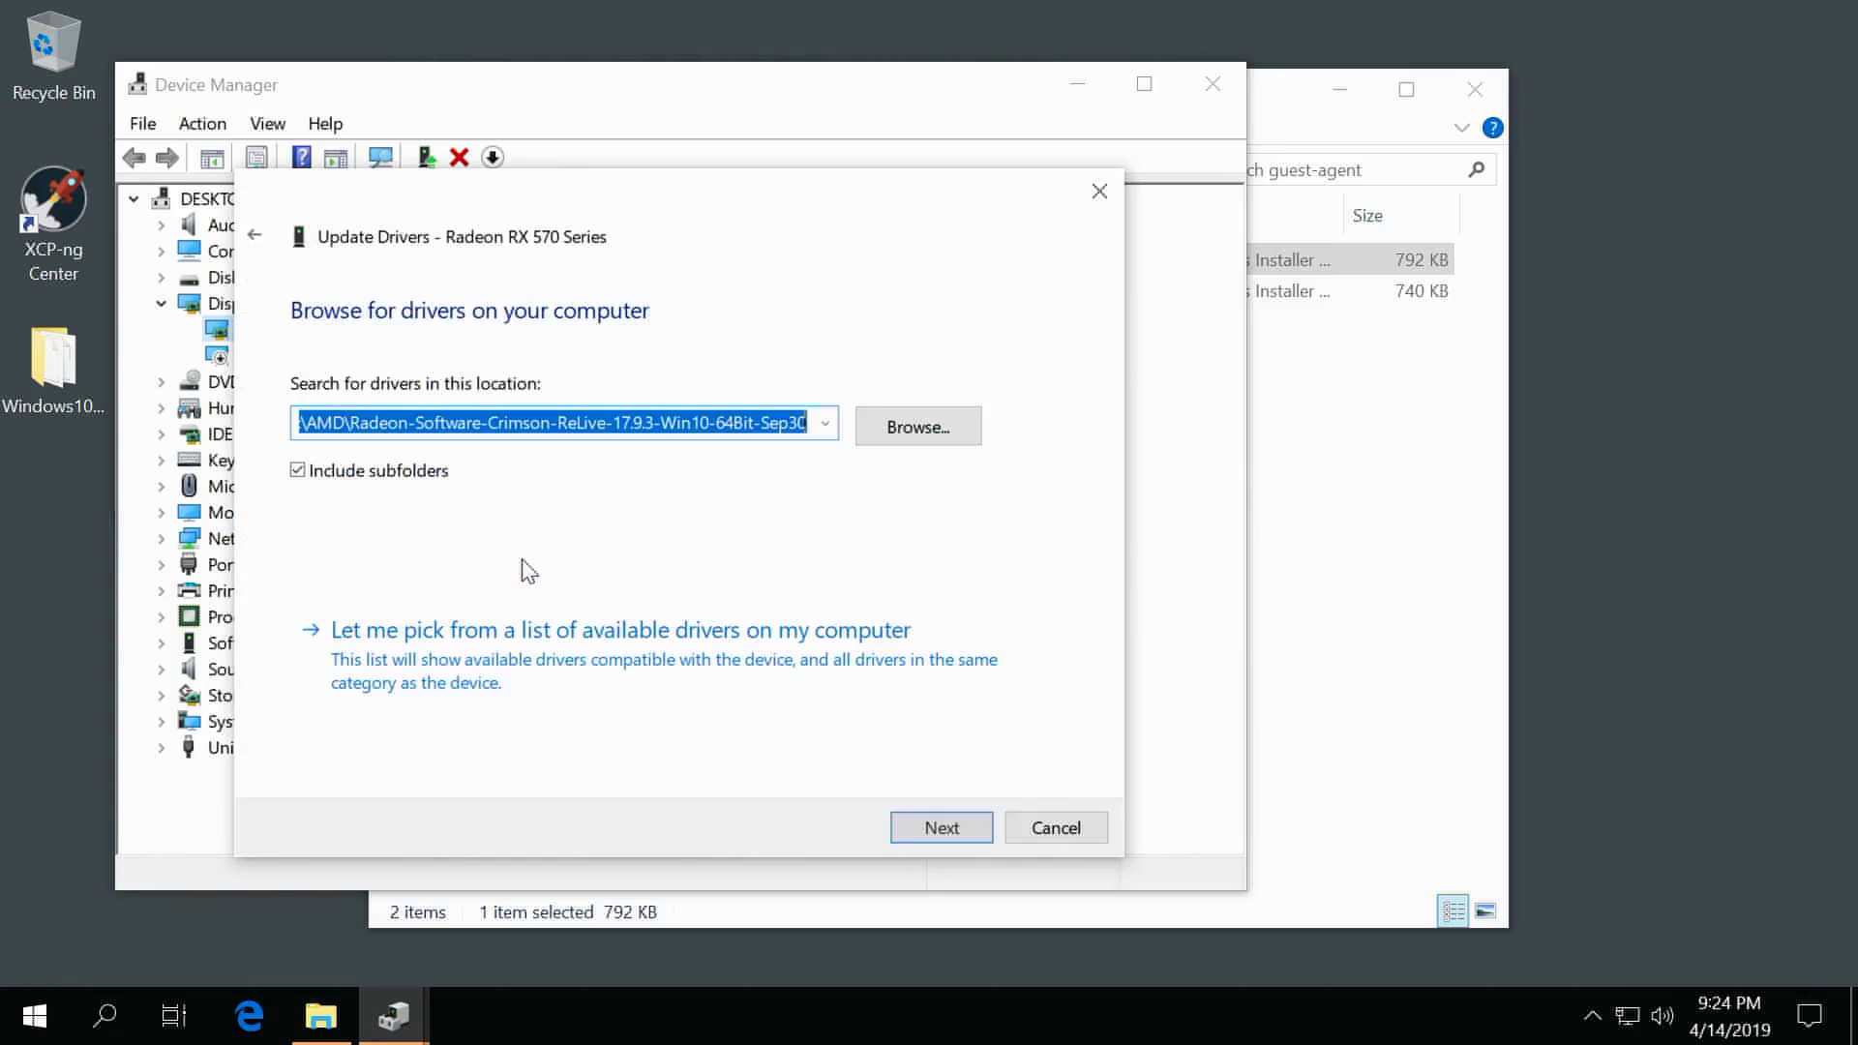
click(965, 434)
drag(921, 582, 823, 588)
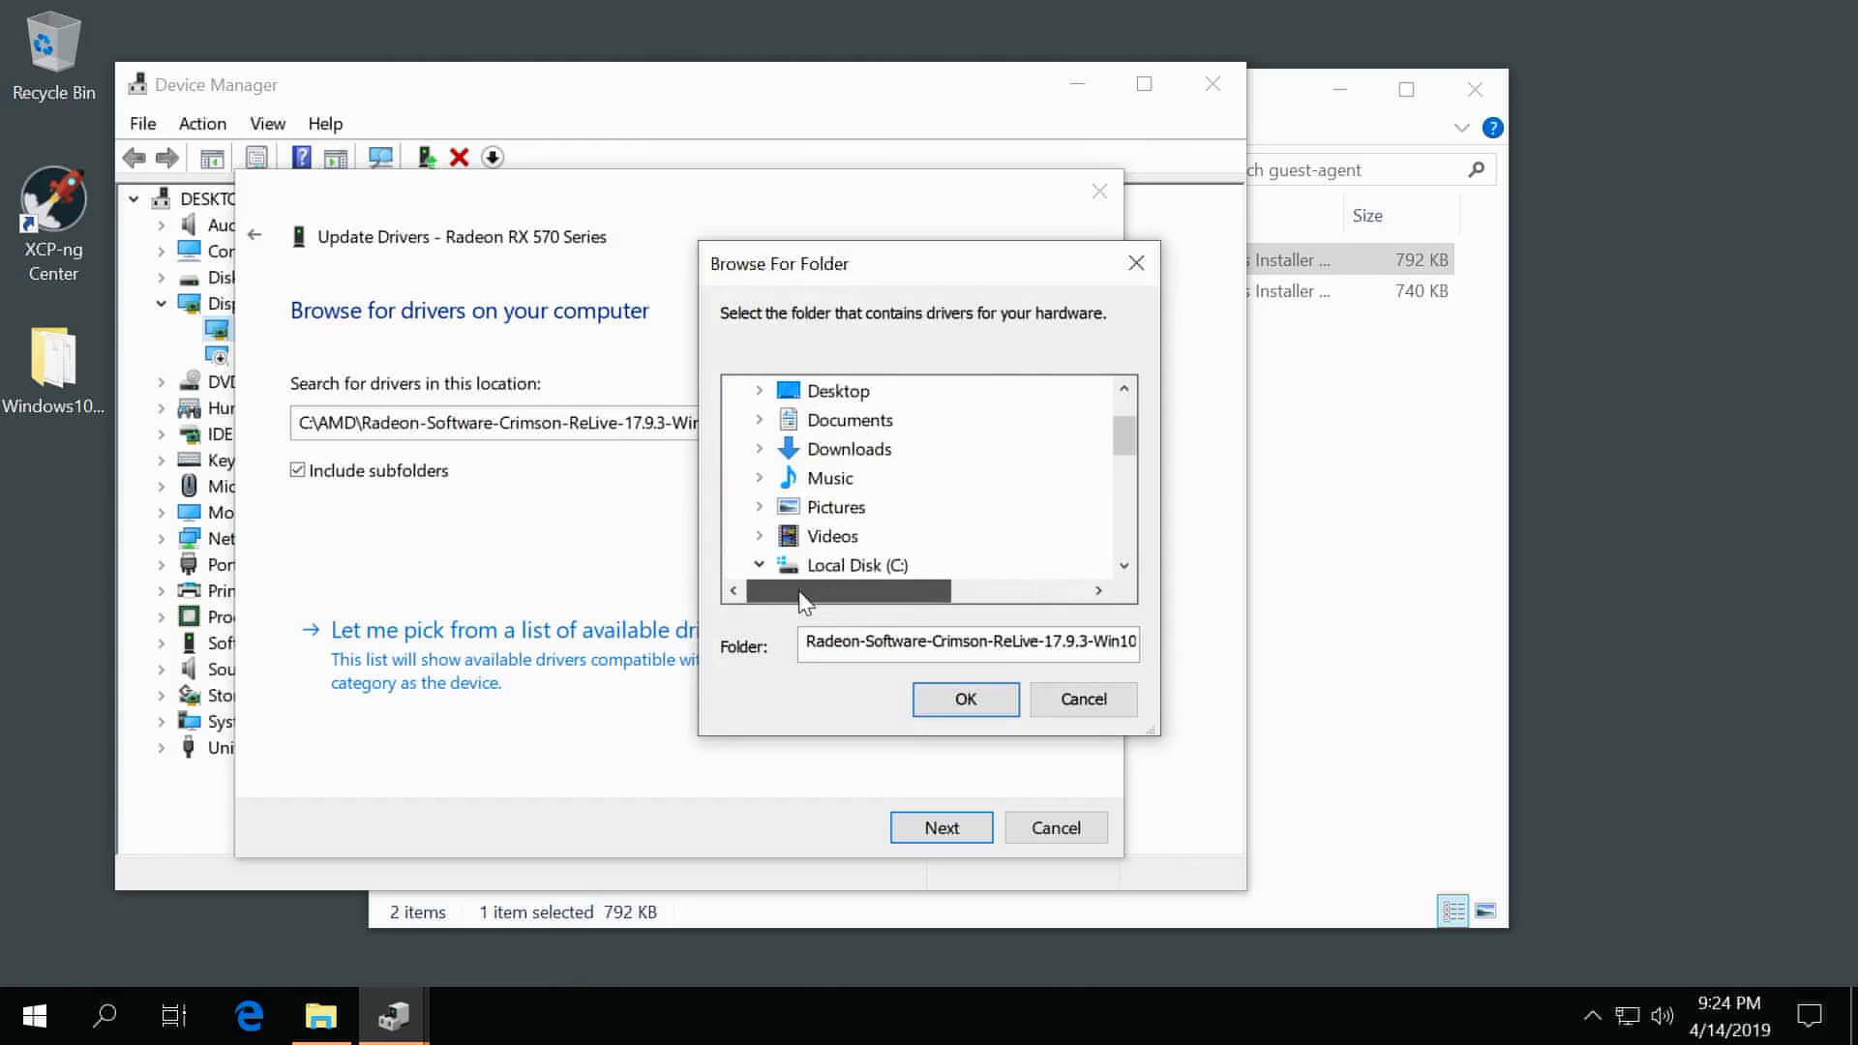
scroll(852, 571, down, 5)
click(870, 425)
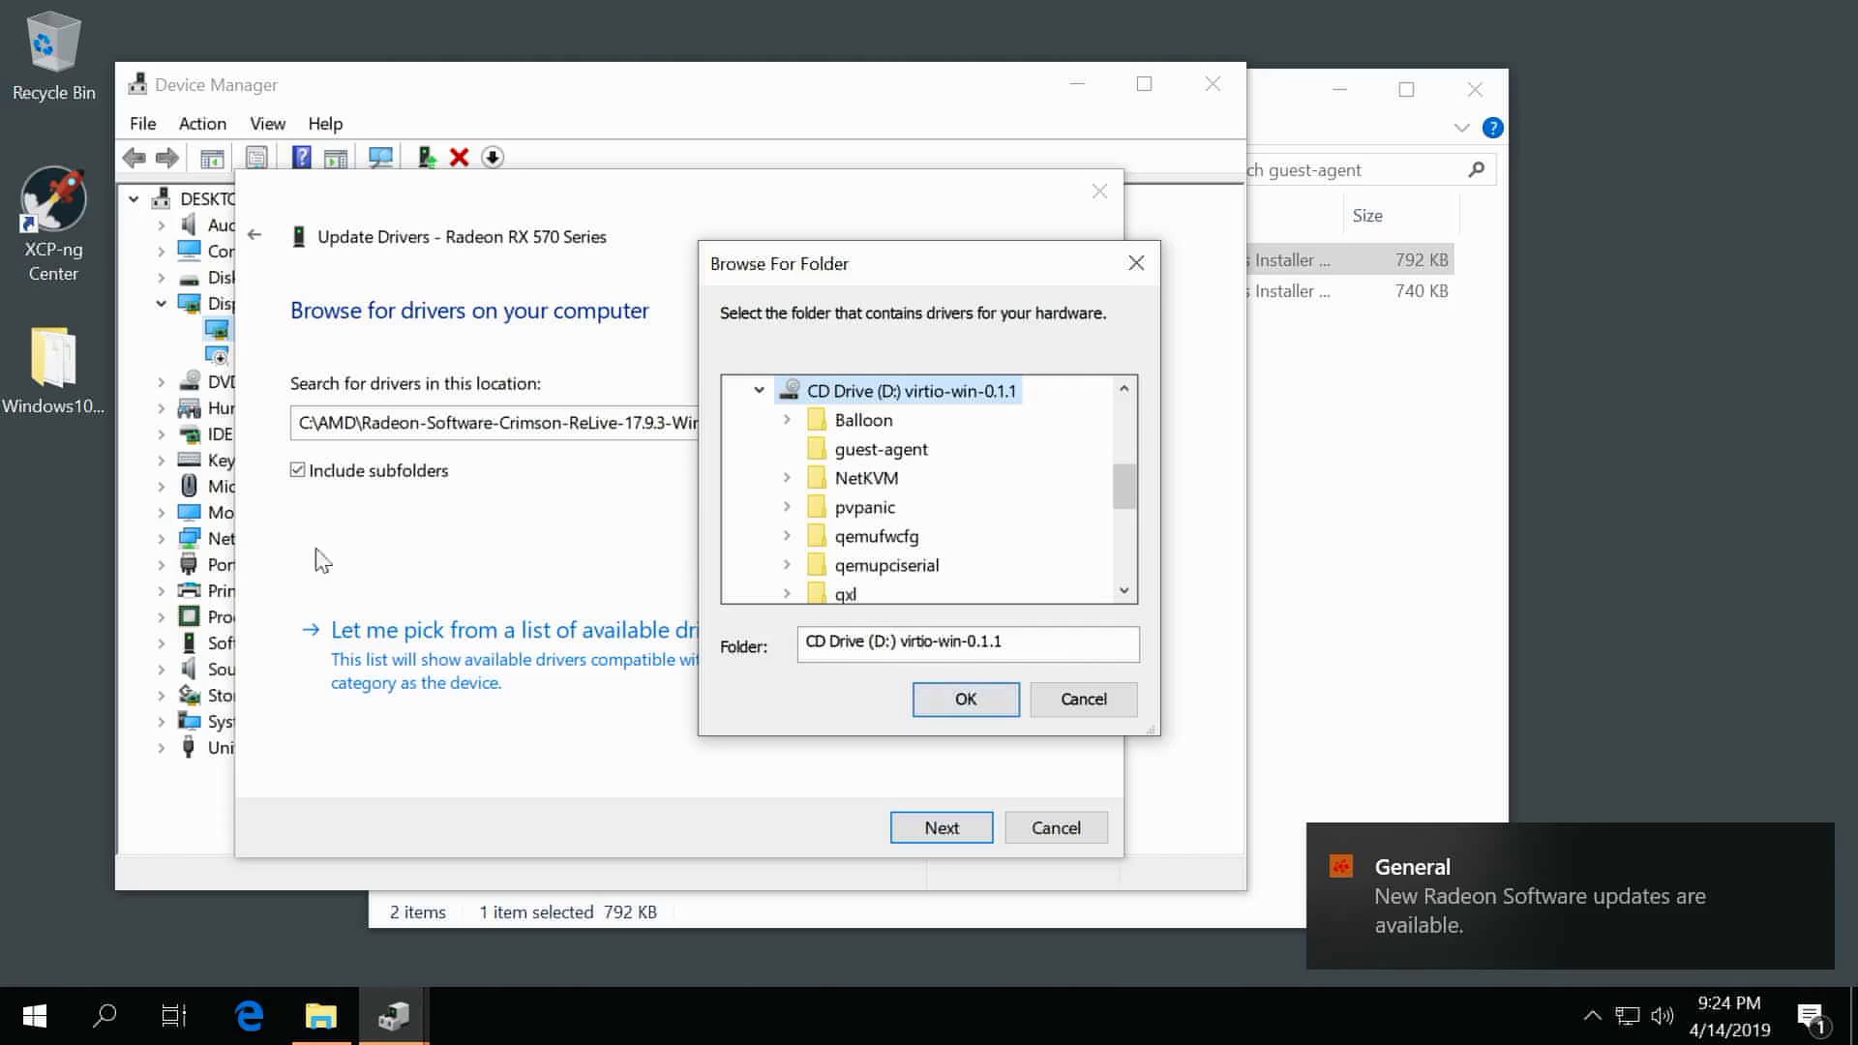
click(965, 699)
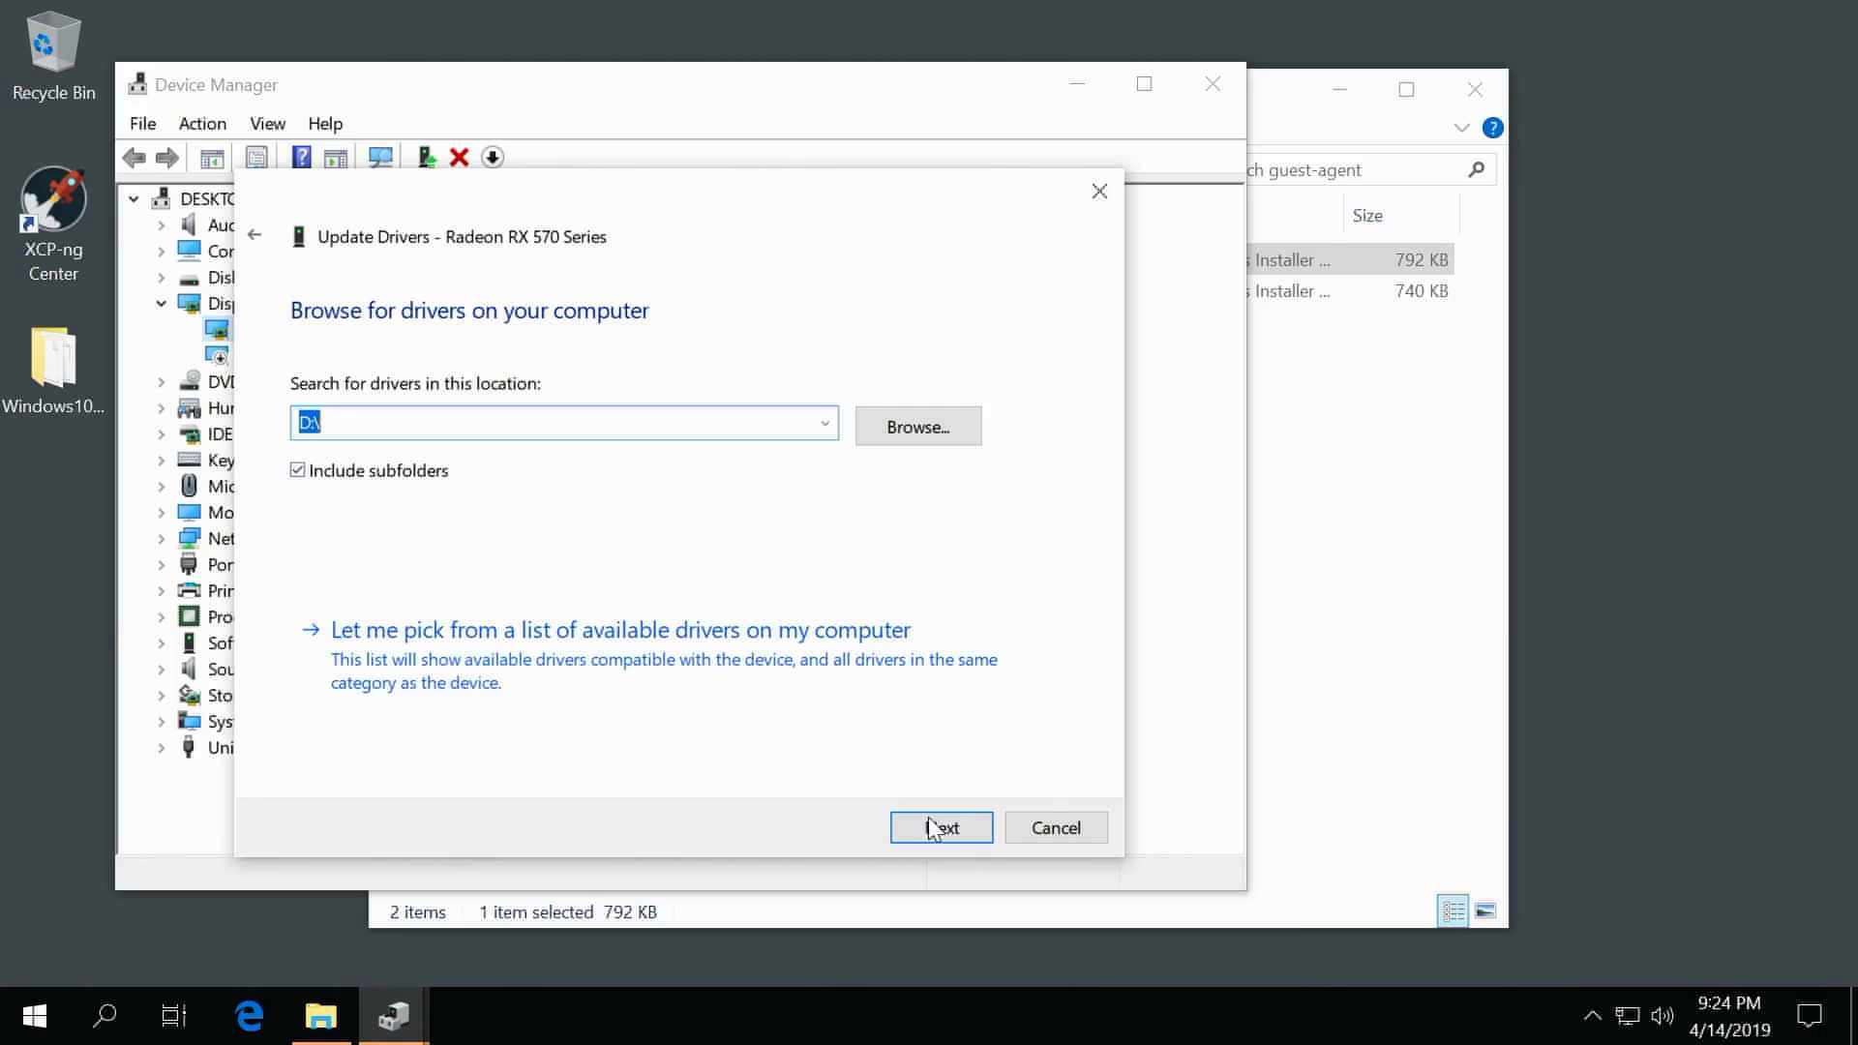
click(1092, 830)
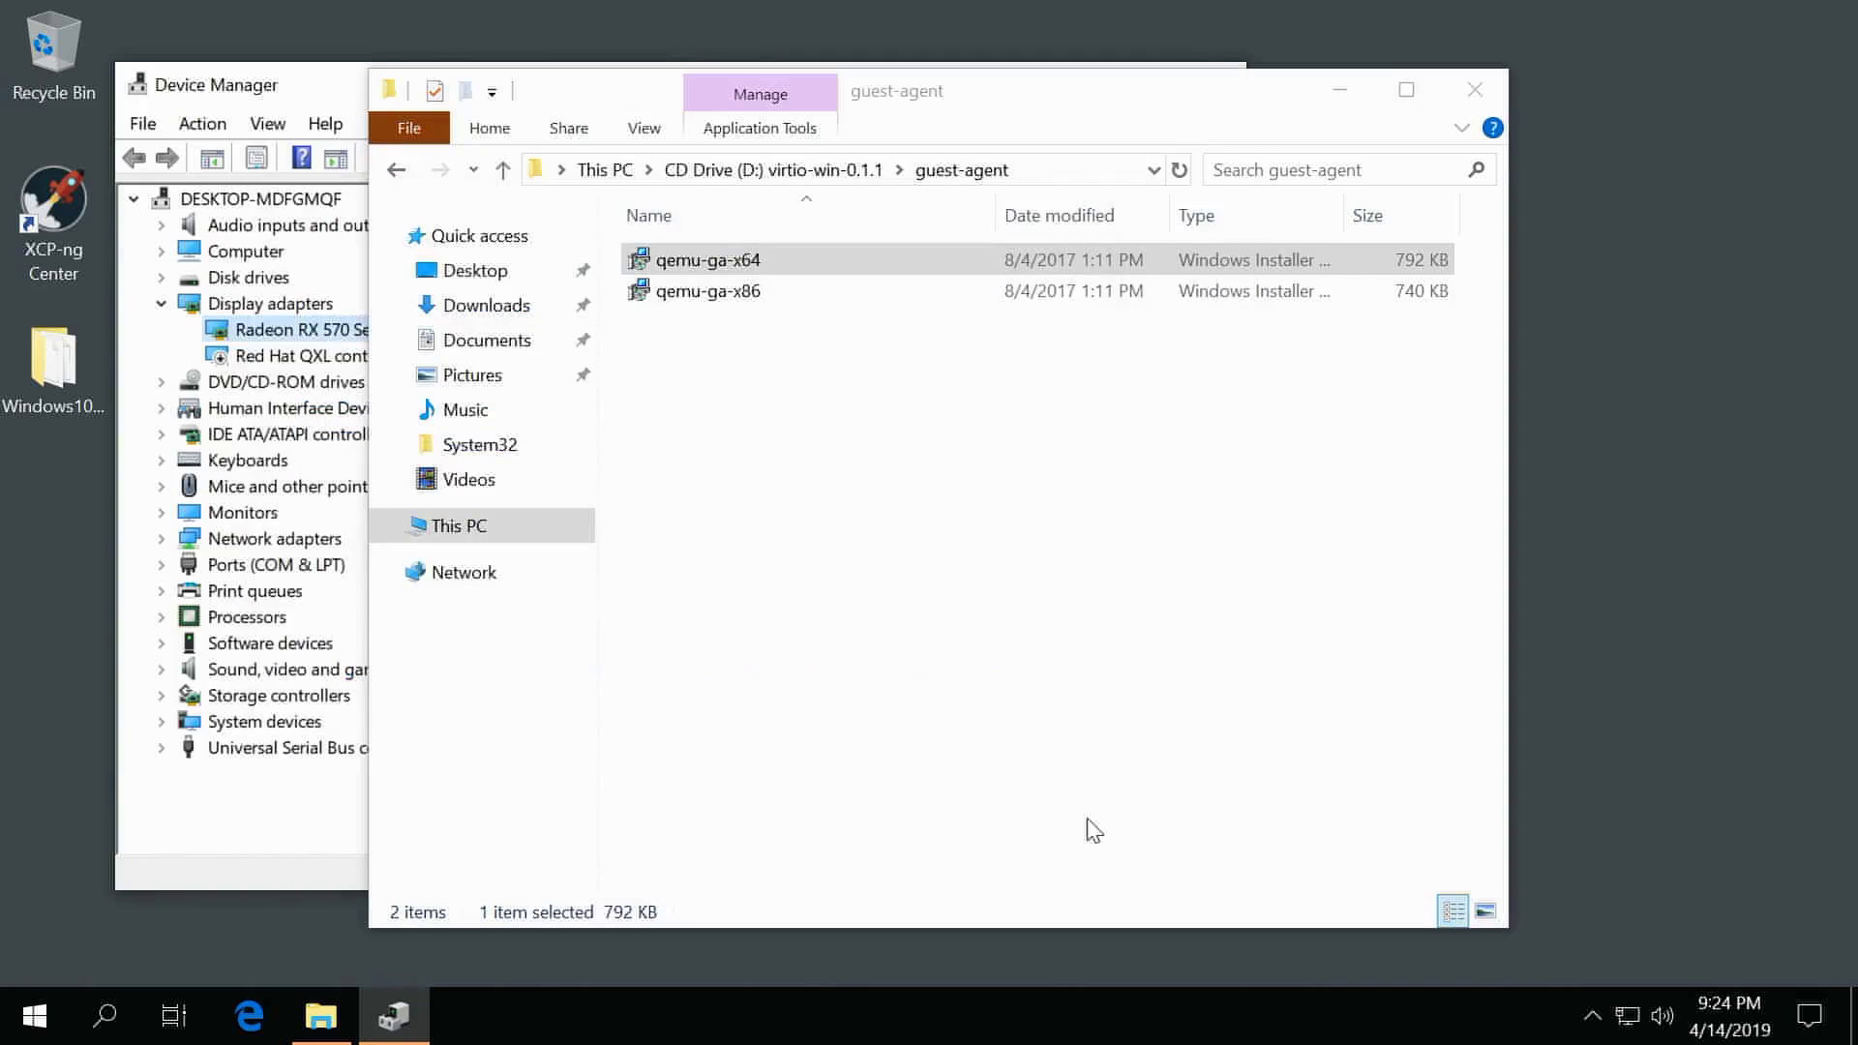
click(1183, 668)
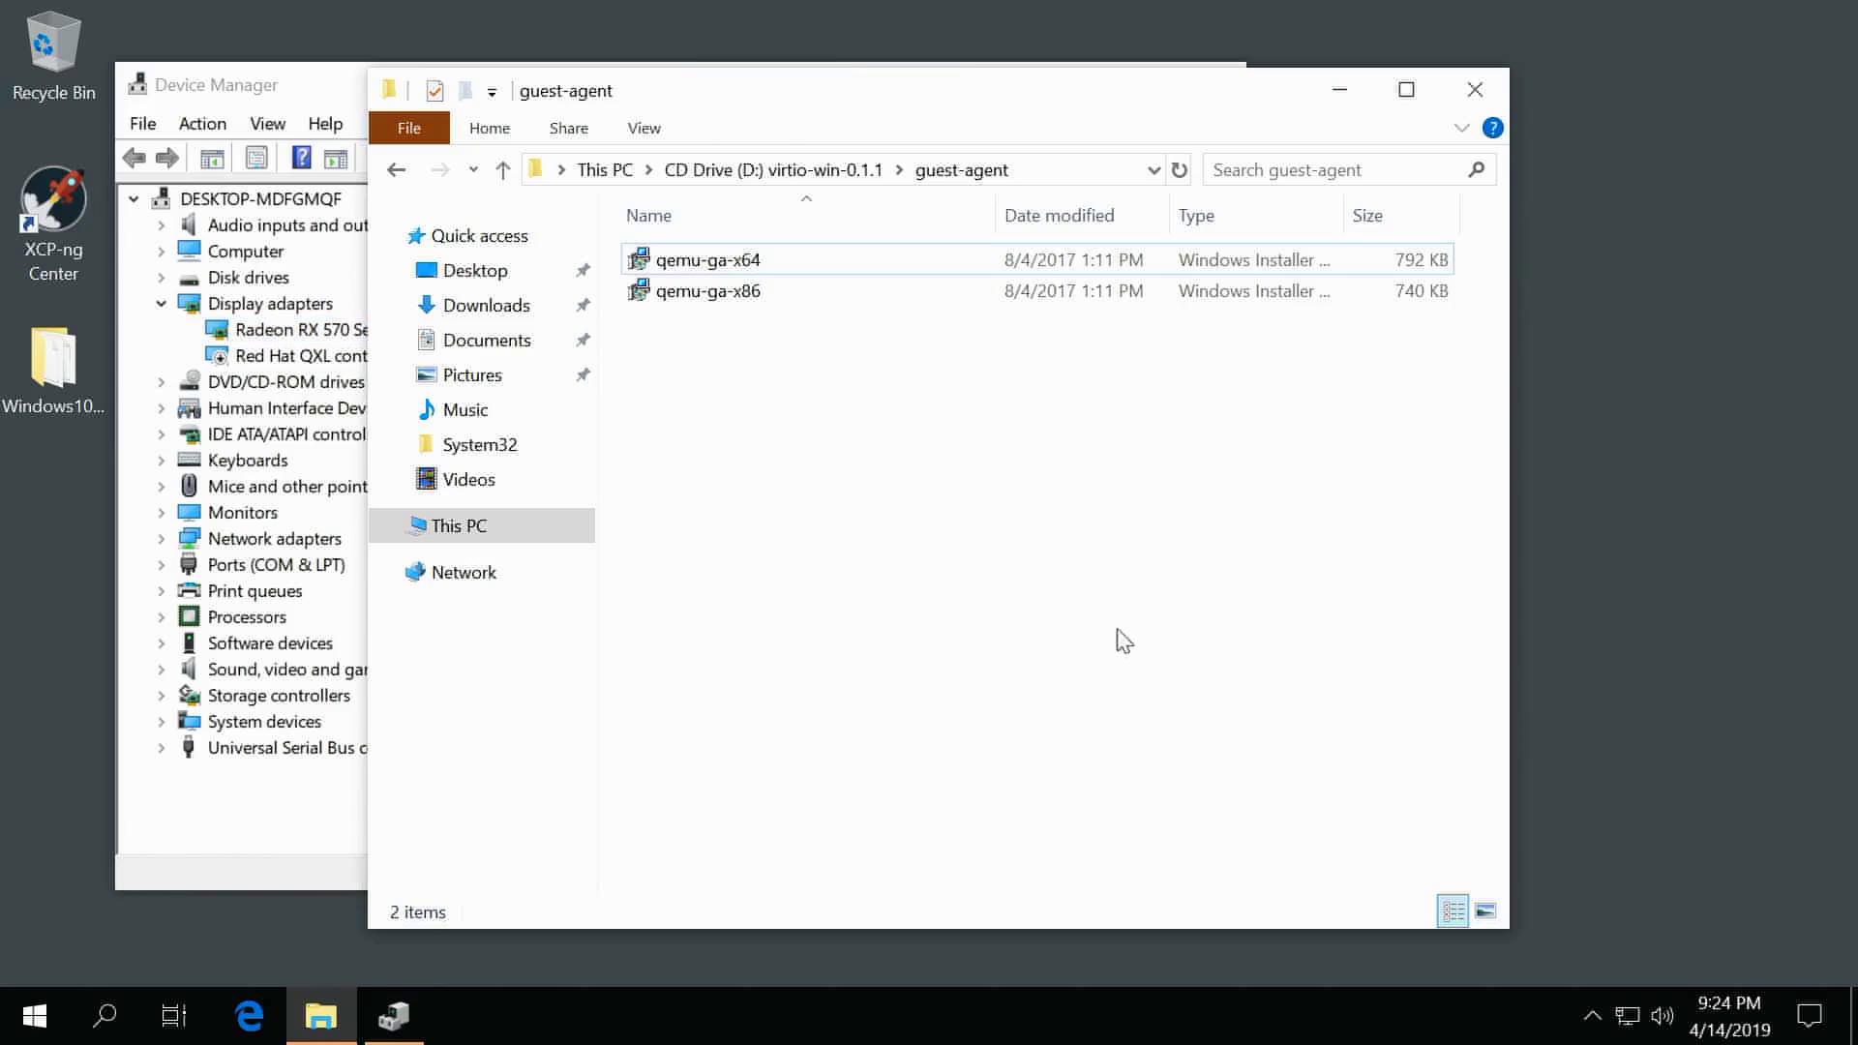
click(1463, 103)
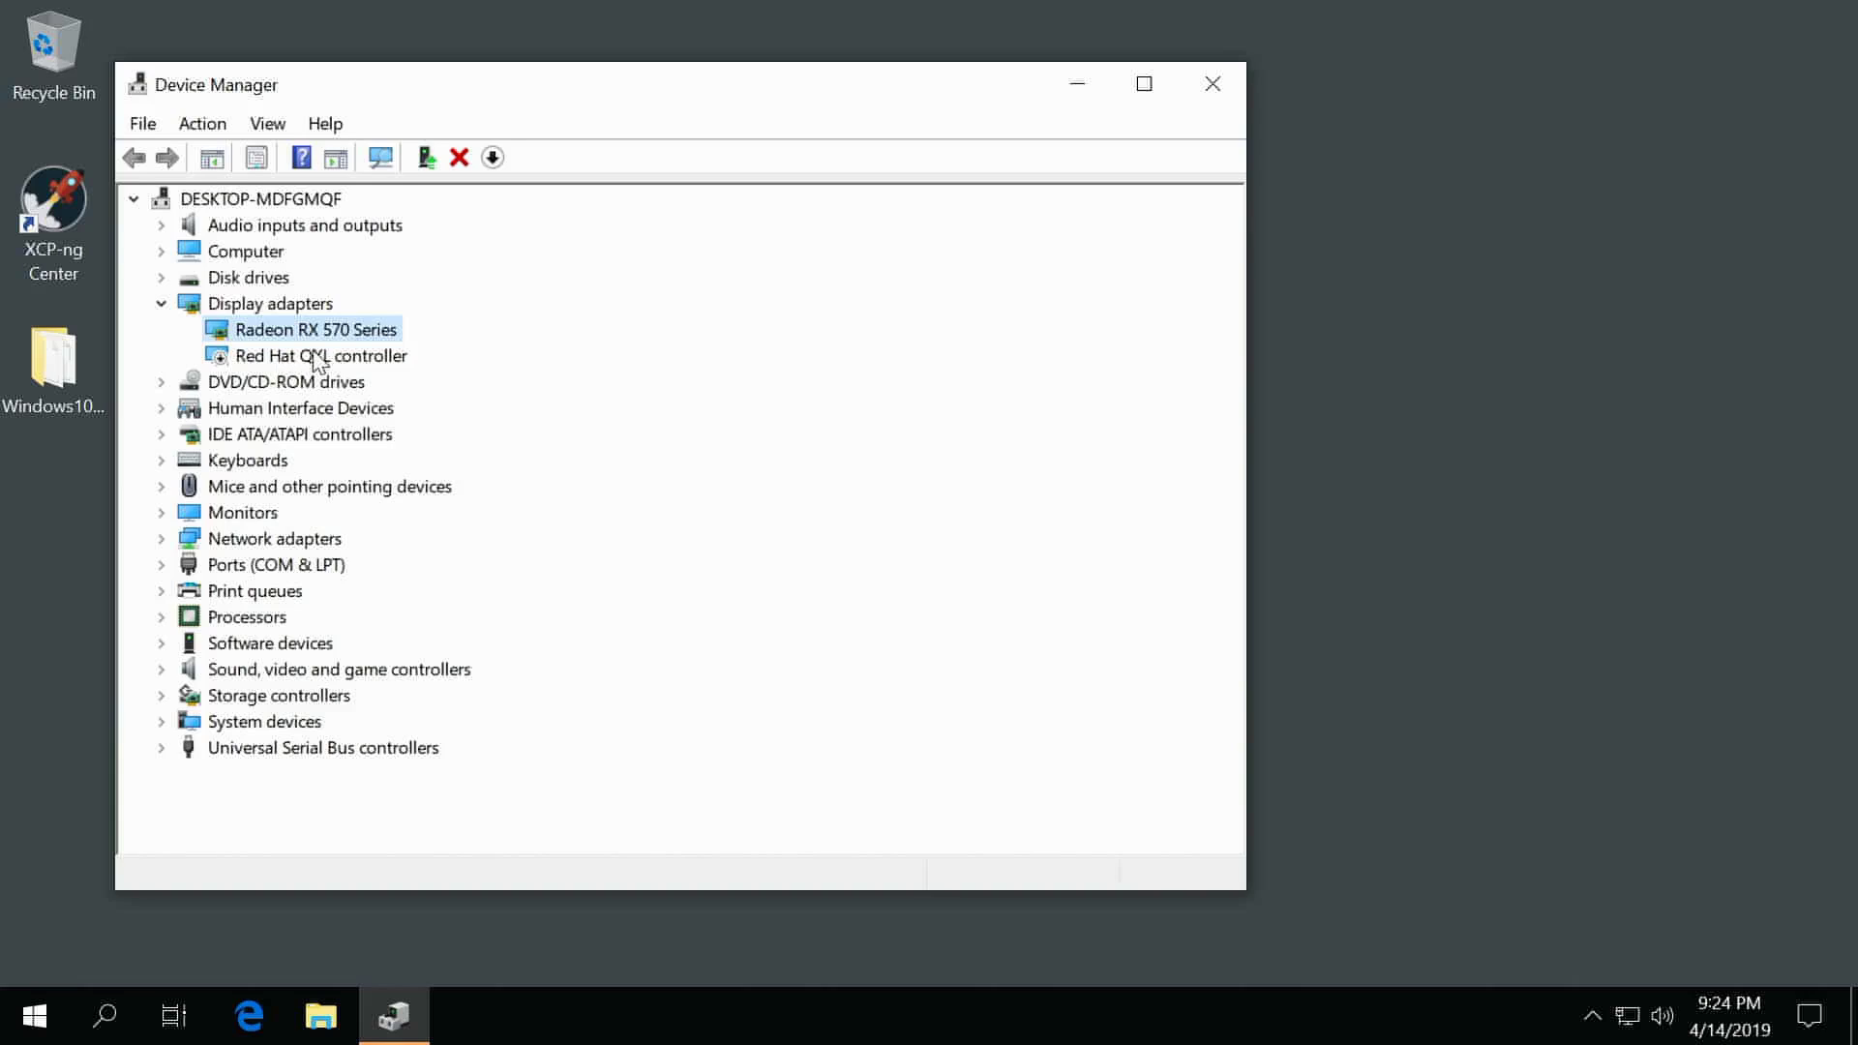
Select the Red Hat QXL controller in Device Manager before shutting down the guest
click(318, 356)
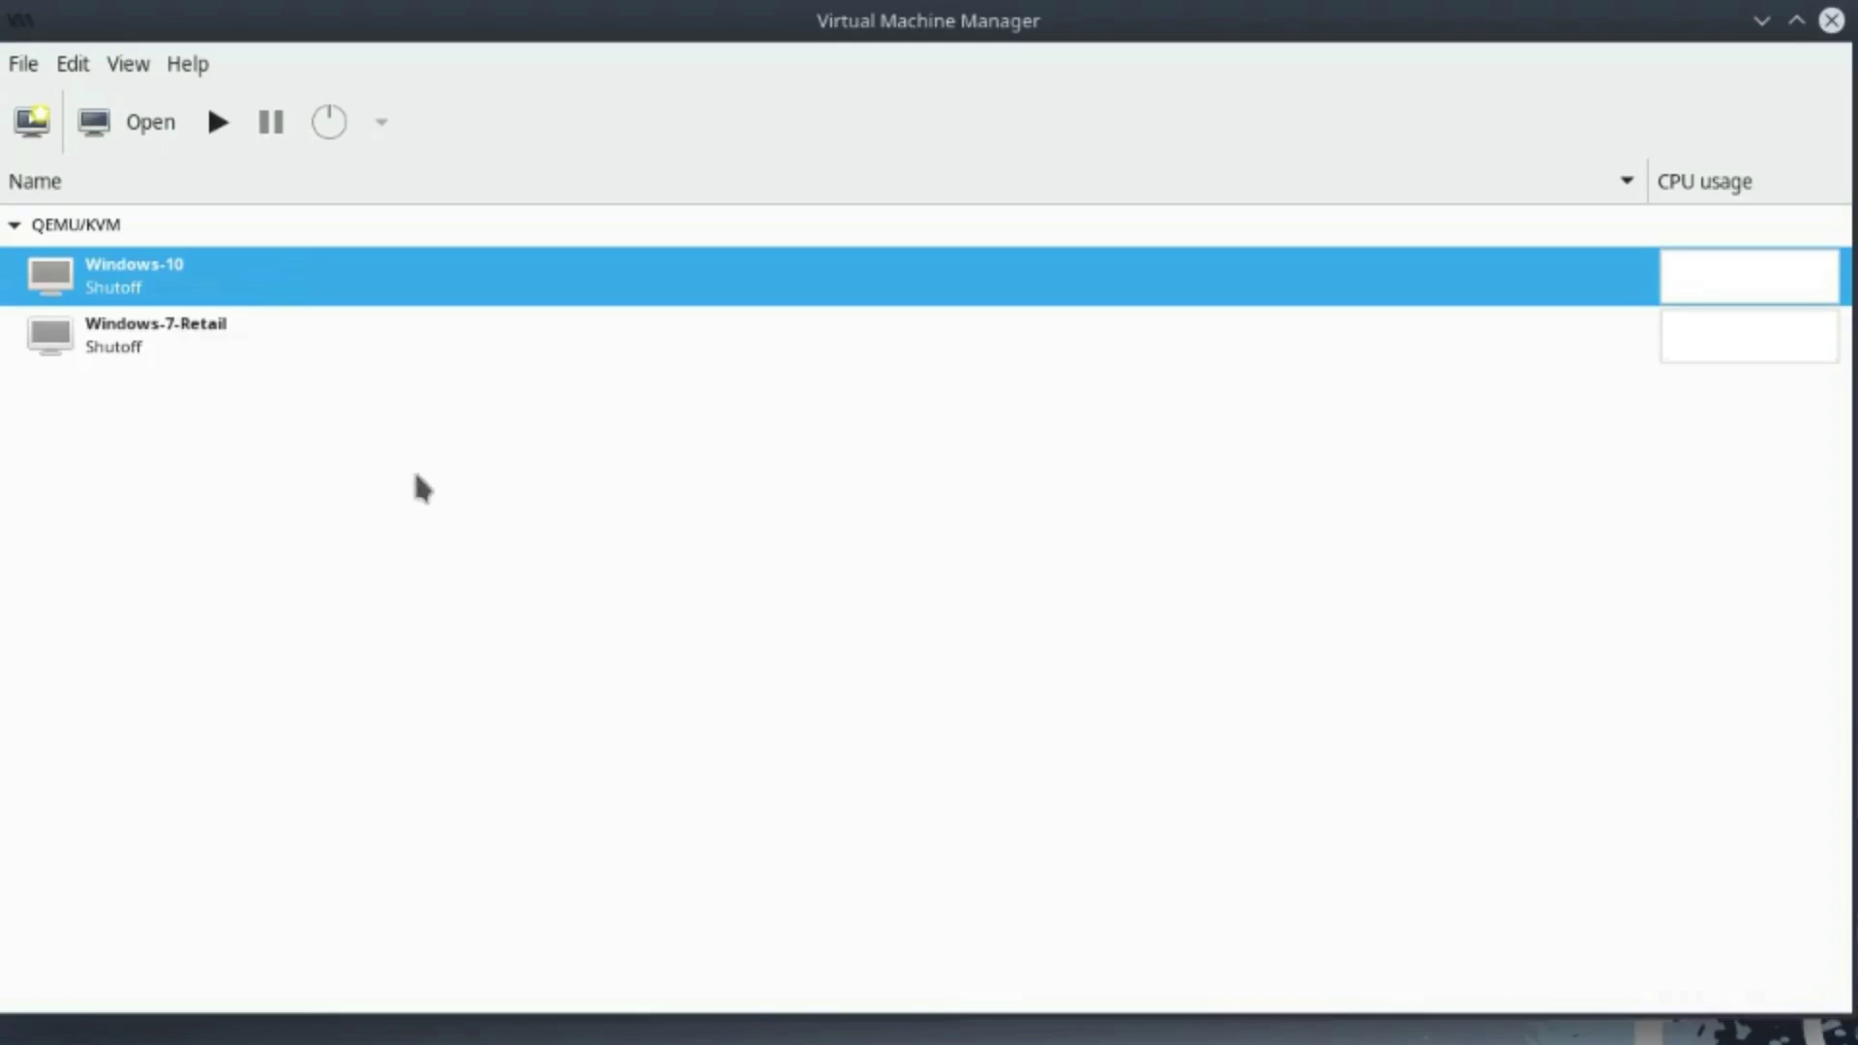
Minimize Virtual Machine Manager and run 'sudo virsh edit Windows-10' in a new terminal
click(1761, 21)
key(ctrl+alt+t)
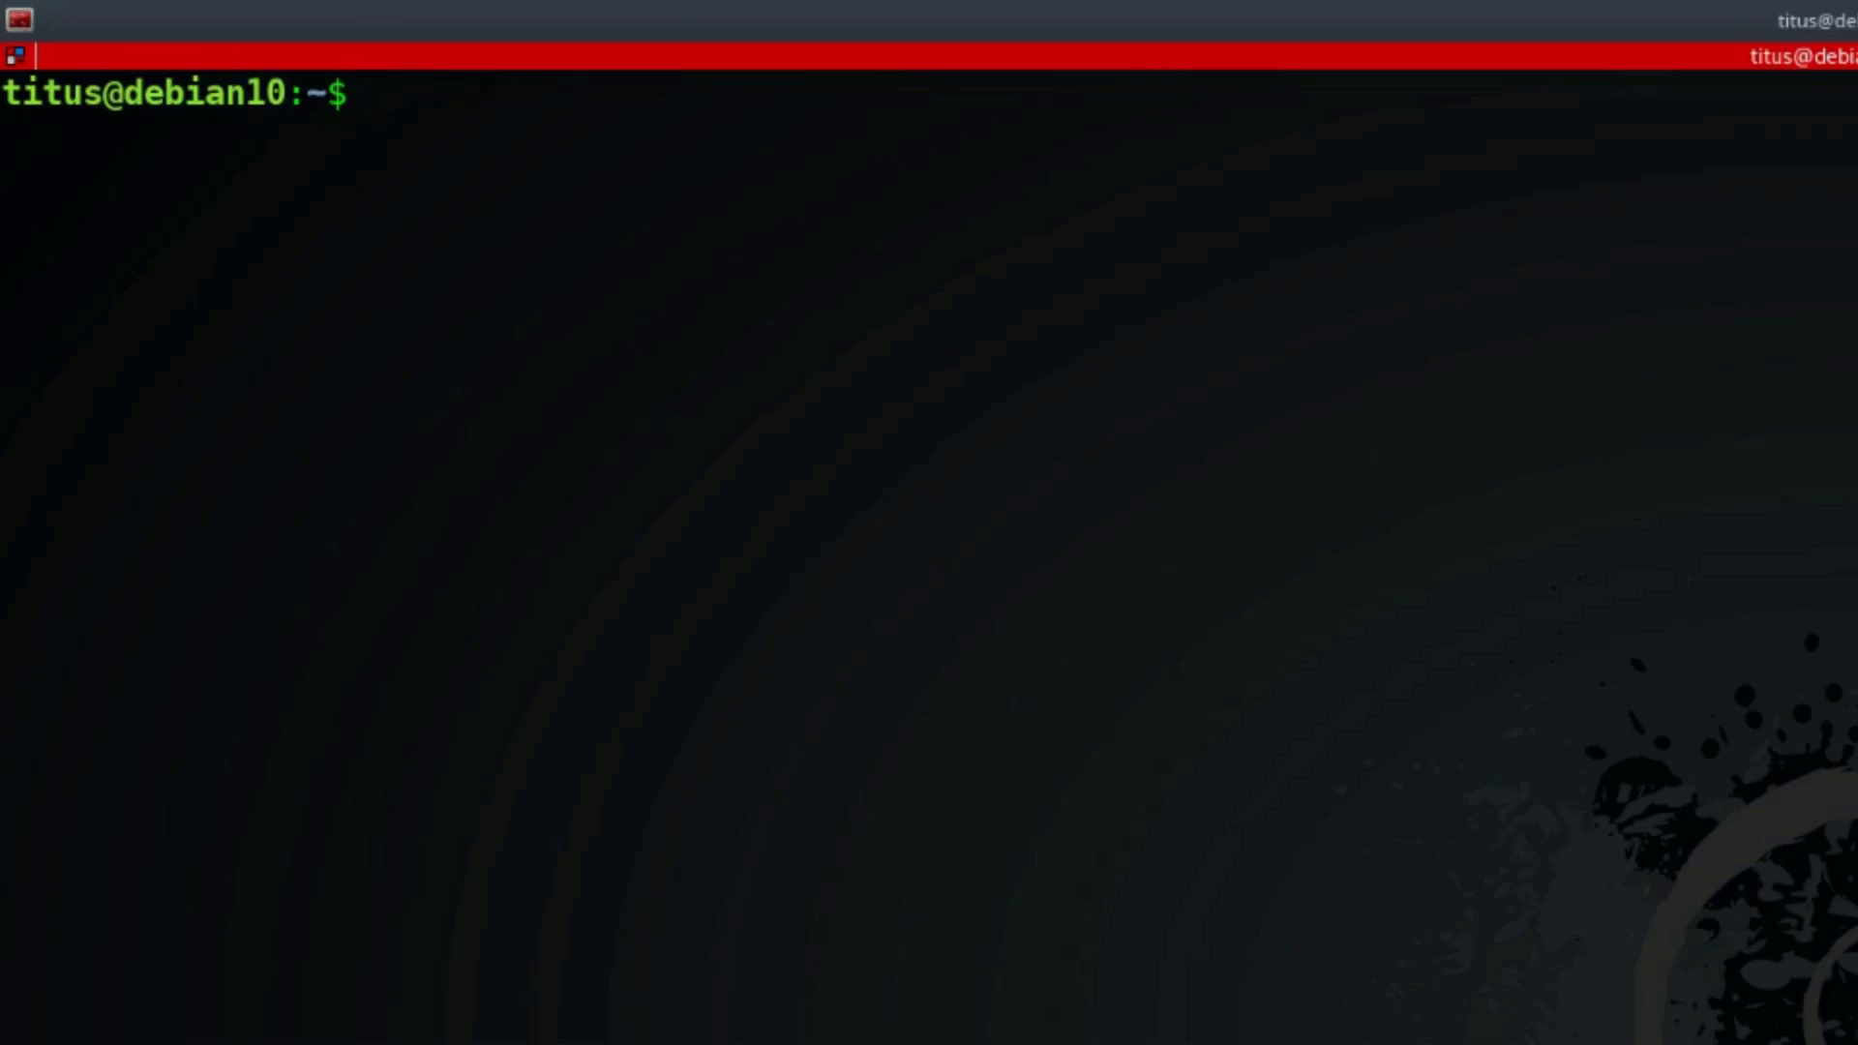
text(sudo virsh edit Windows-10)
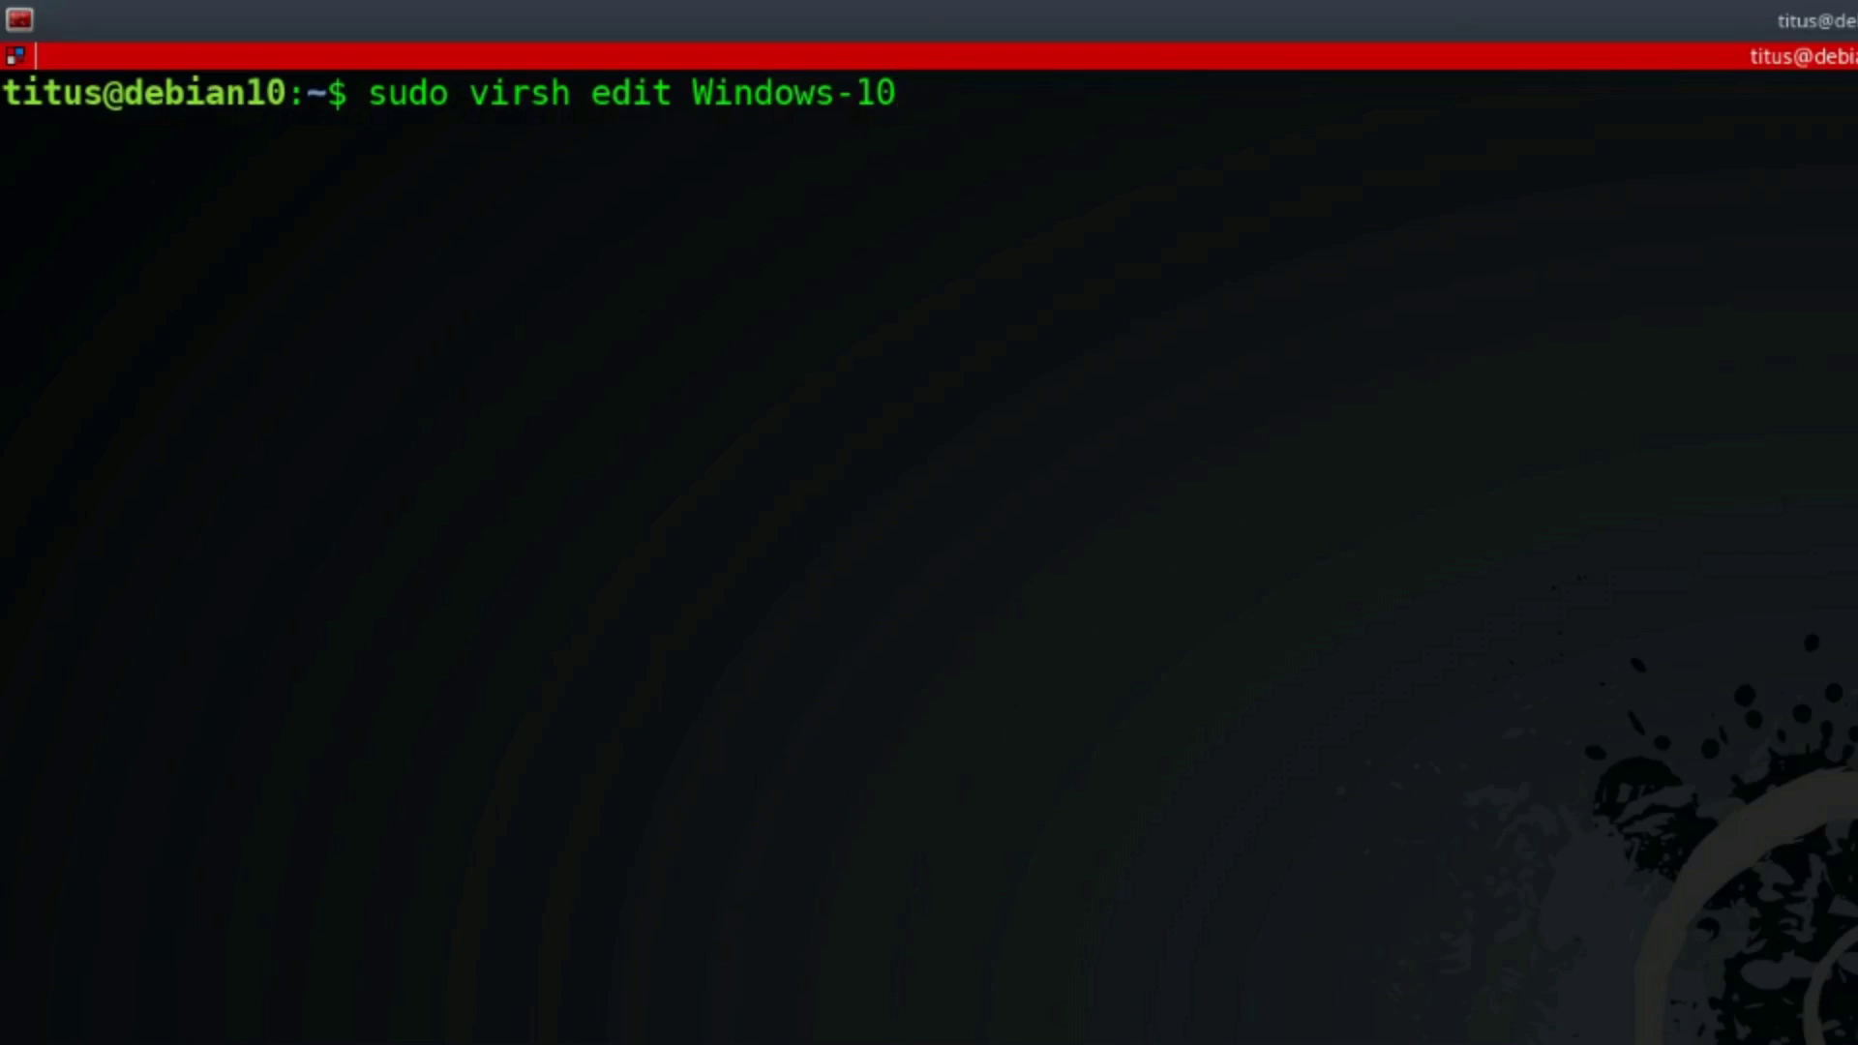
key(Return)
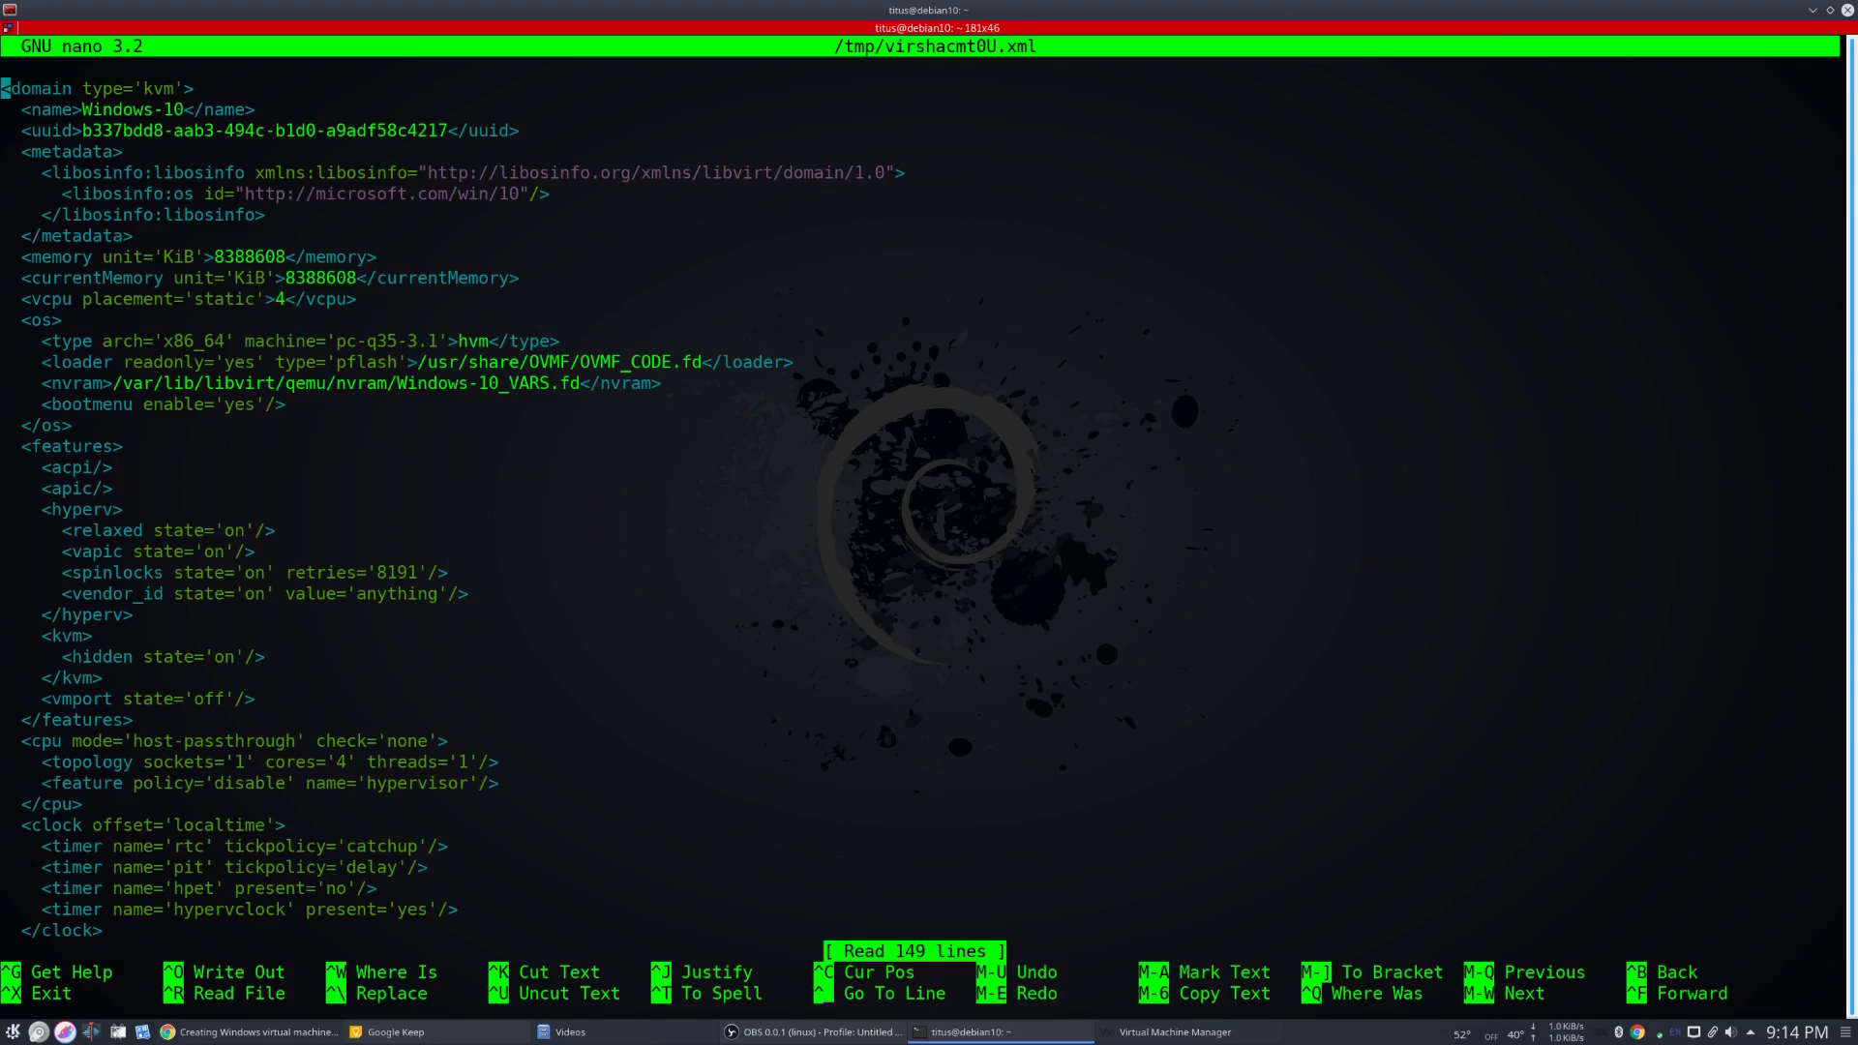
key(Down)
key(Down)
key(Down)
key(Down)
key(Down)
key(Down)
key(Down)
key(Down)
key(Down)
key(Down)
key(Down)
key(Down)
key(Down)
key(Down)
key(Down)
key(Down)
key(Down)
key(Down)
key(Down)
key(Down)
key(Down)
key(Down)
key(Down)
key(Down)
key(Down)
key(Down)
key(Up)
key(Up)
key(Up)
key(Up)
key(Up)
key(Down)
key(Down)
key(Down)
key(Down)
key(Up)
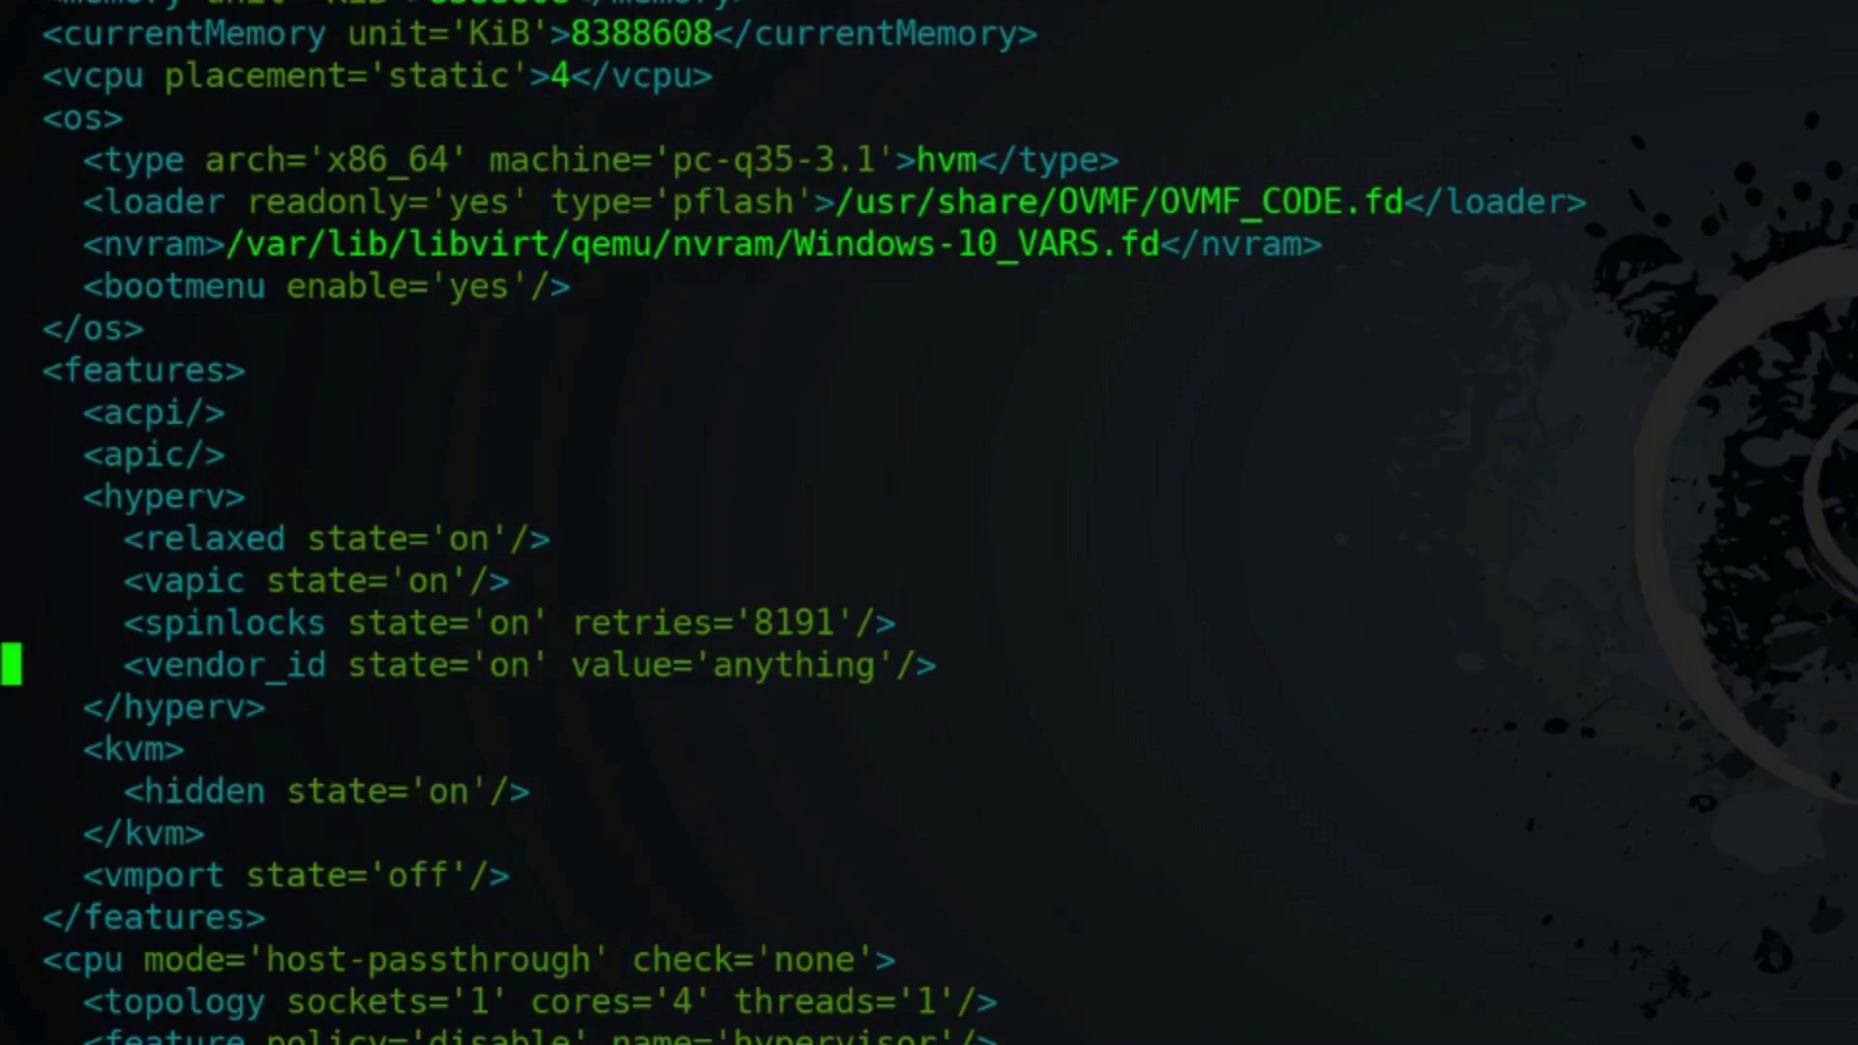
Move down past vendor_id to the <kvm> hidden entry in the XML
key(Down)
key(Down)
key(Down)
key(Down)
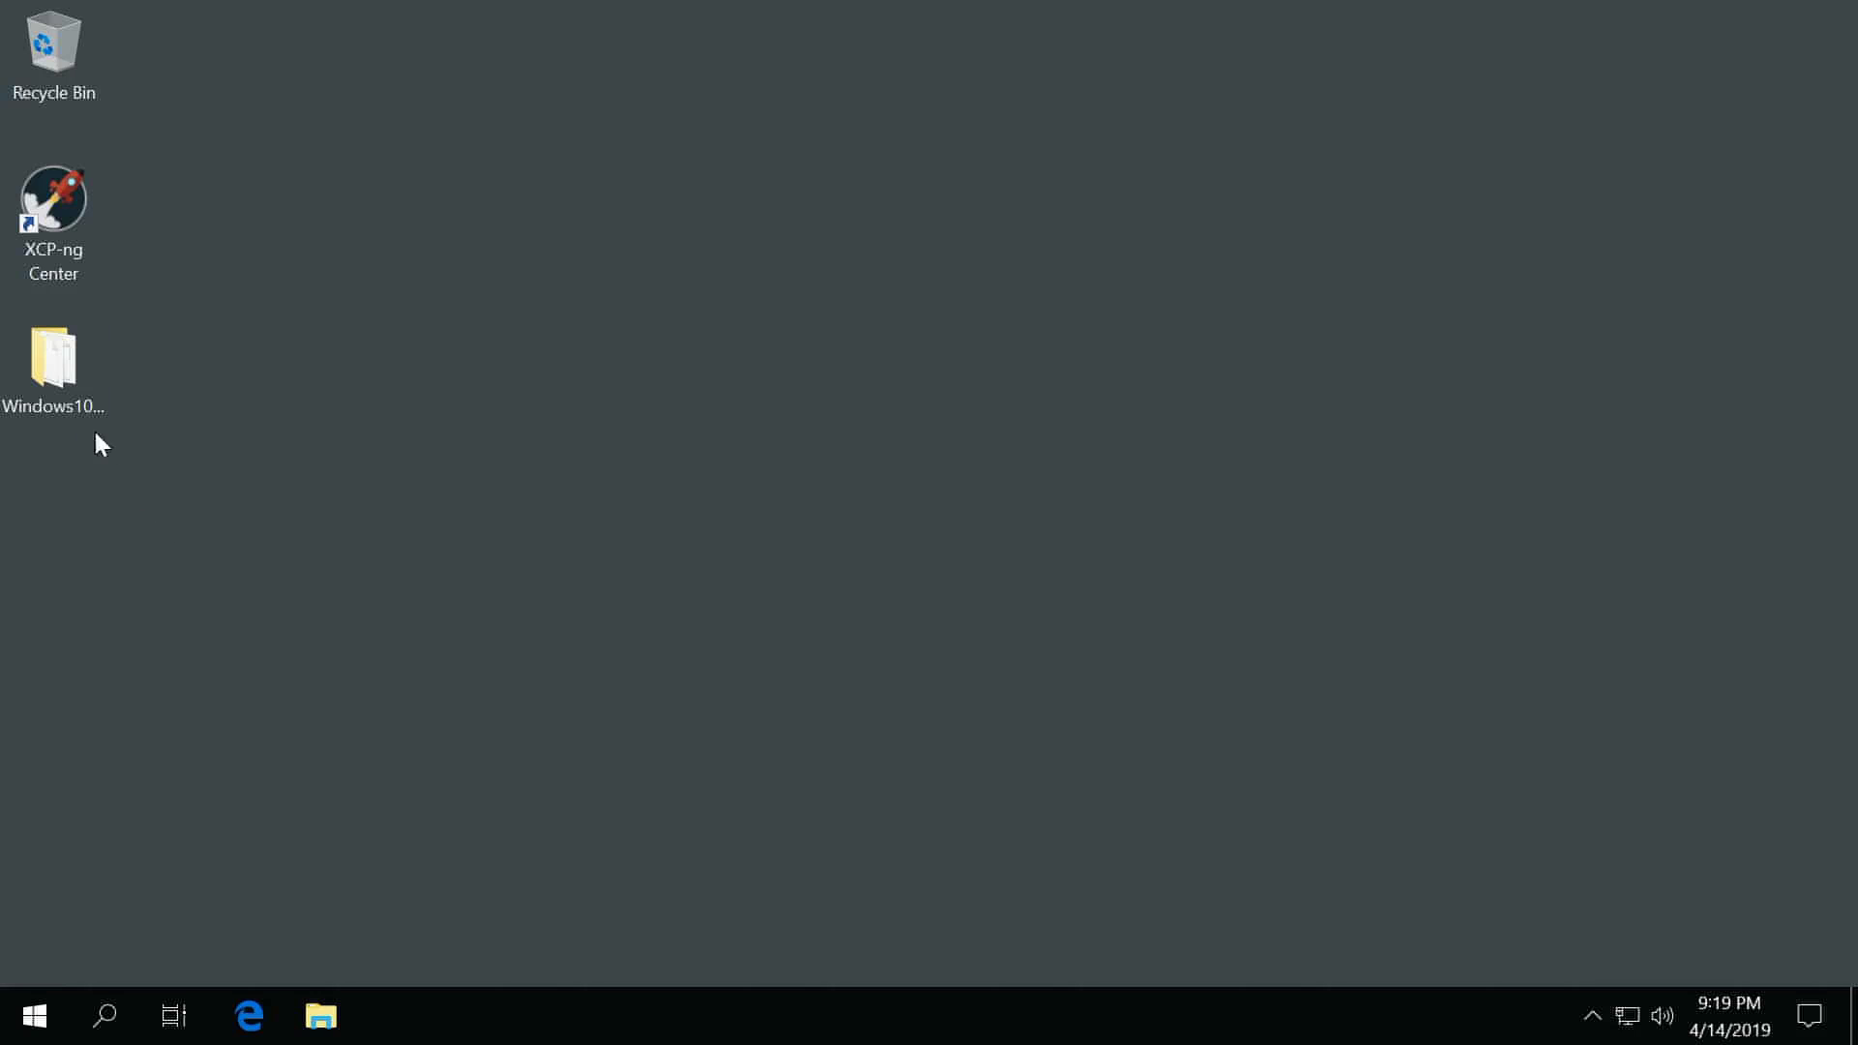
Select the Windows10Debloater-master folder icon on the guest desktop
click(51, 385)
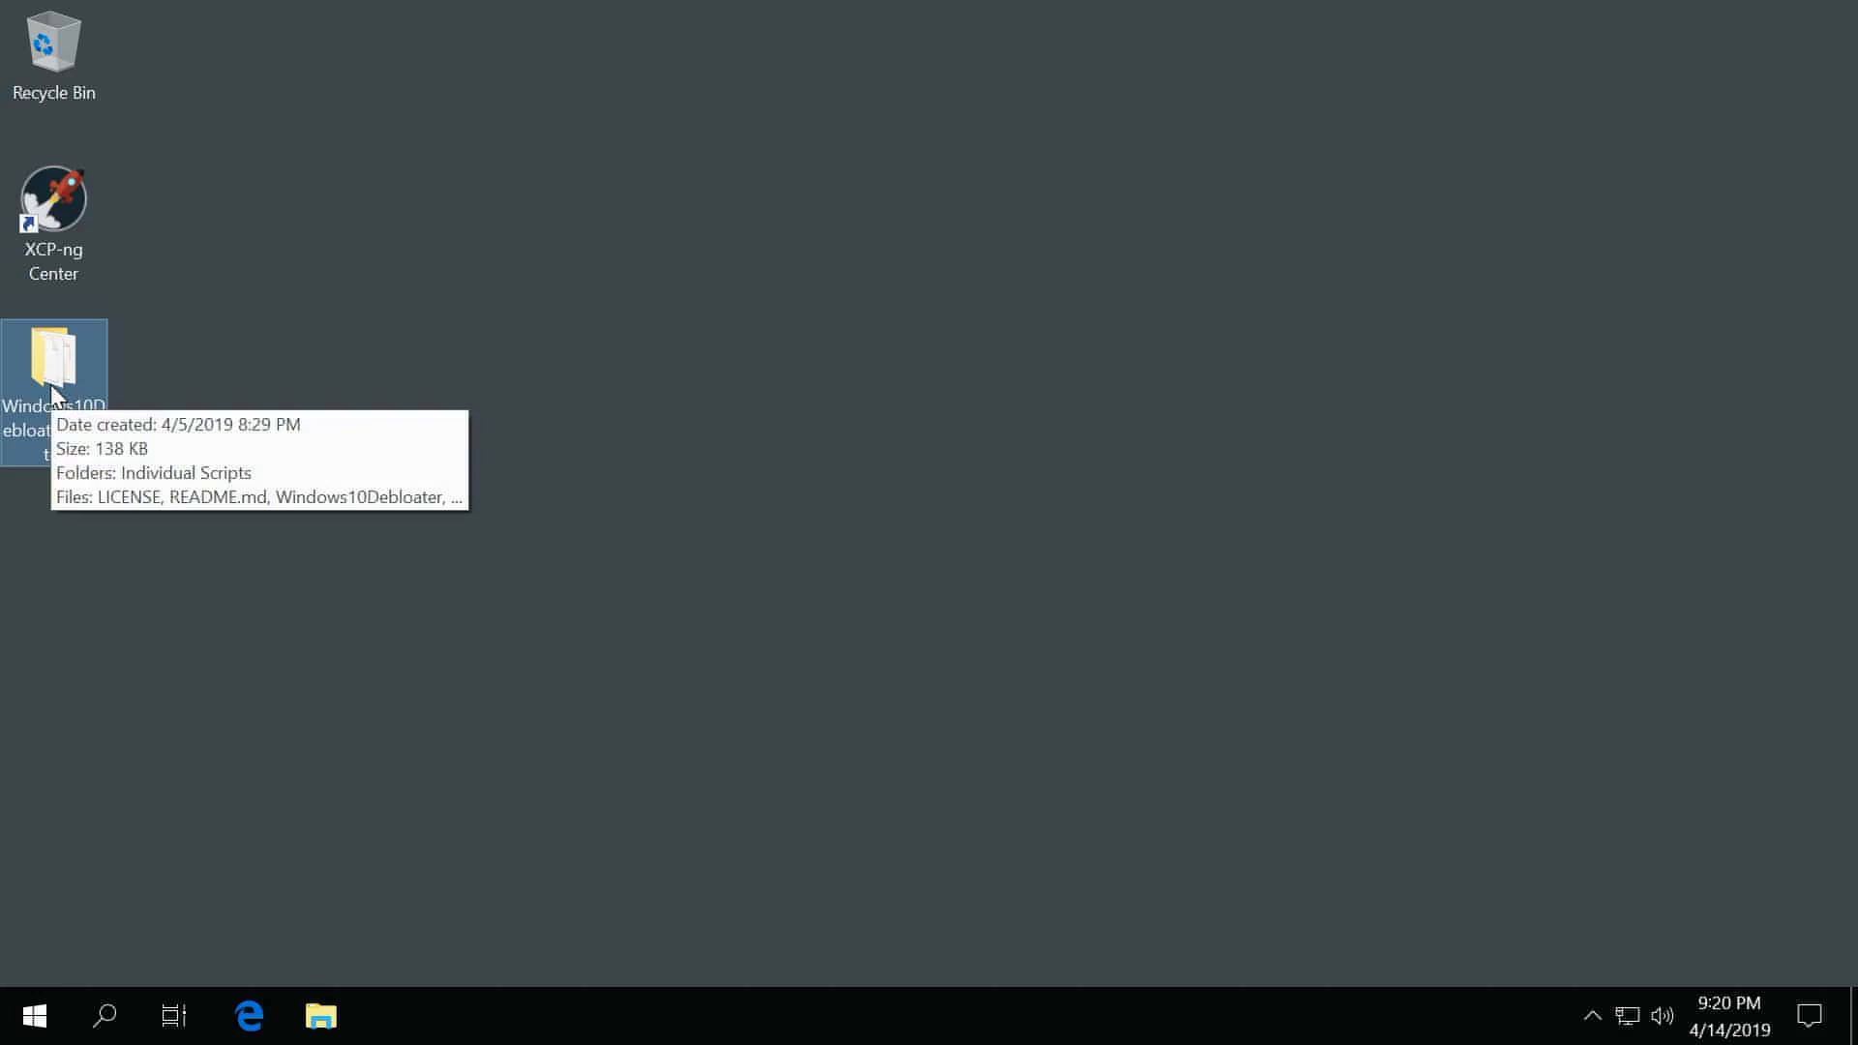